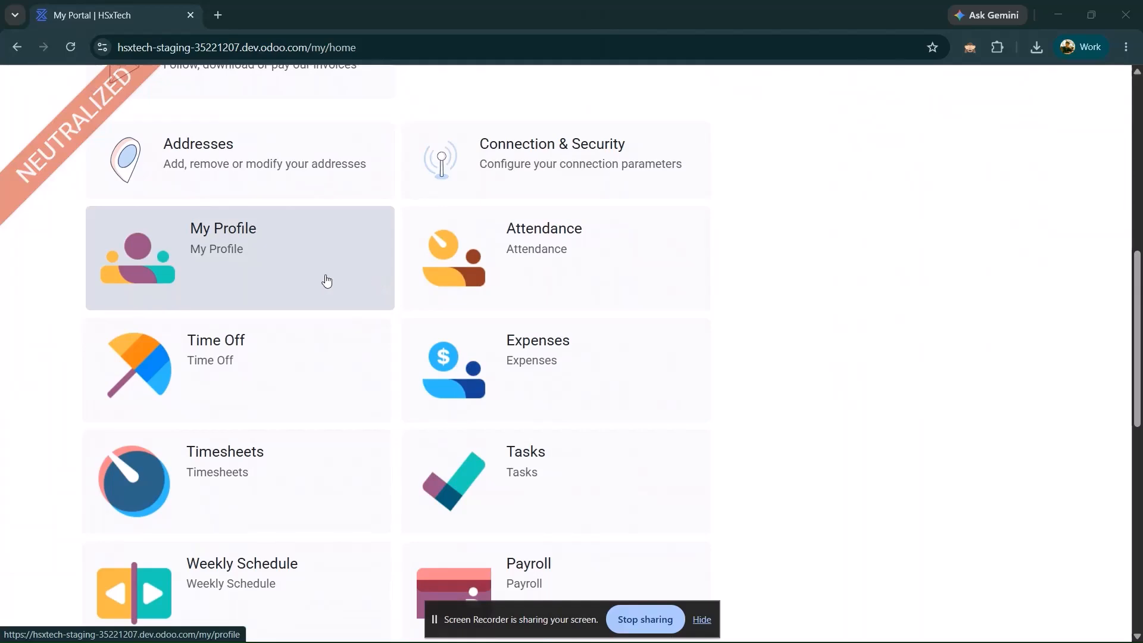
Open My Profile from the portal and review the employee's work, private, emergency, family and education details
{"action": "left_click", "coordinate": [327, 281]}
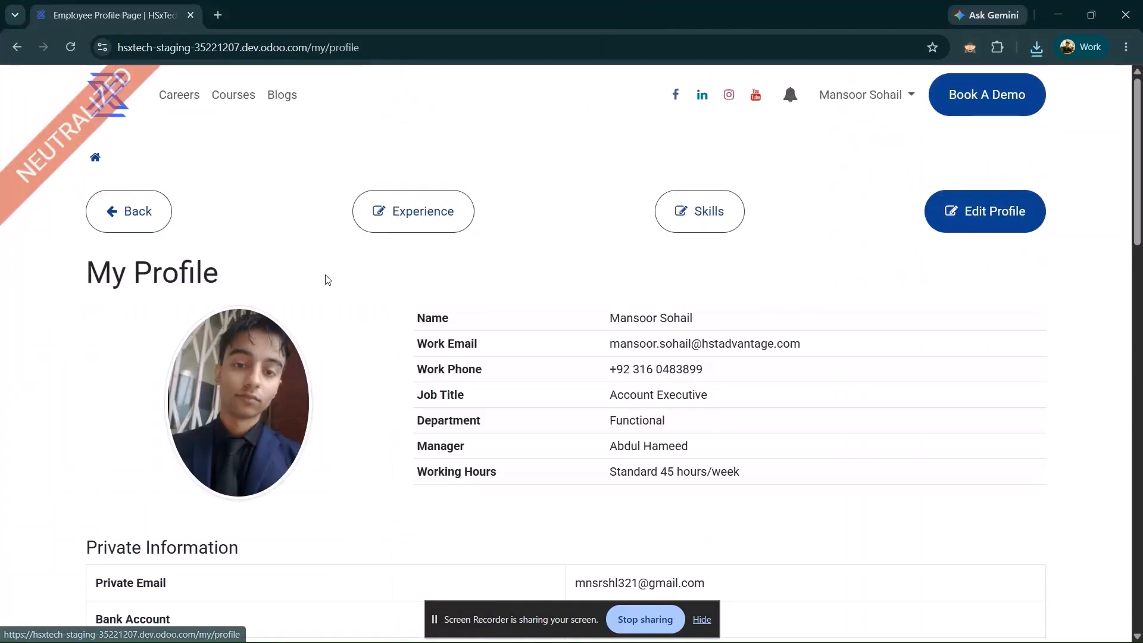
{"action": "scroll", "coordinate": [357, 308], "scroll_direction": "down", "scroll_amount": 6}
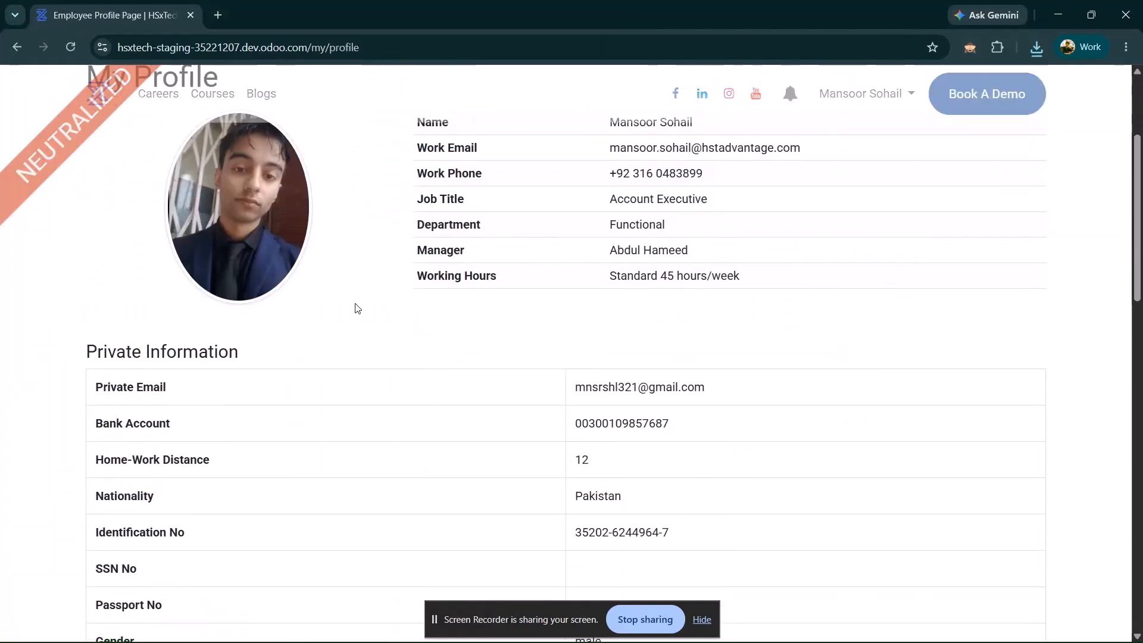
{"action": "scroll", "coordinate": [357, 307], "scroll_direction": "down", "scroll_amount": 10}
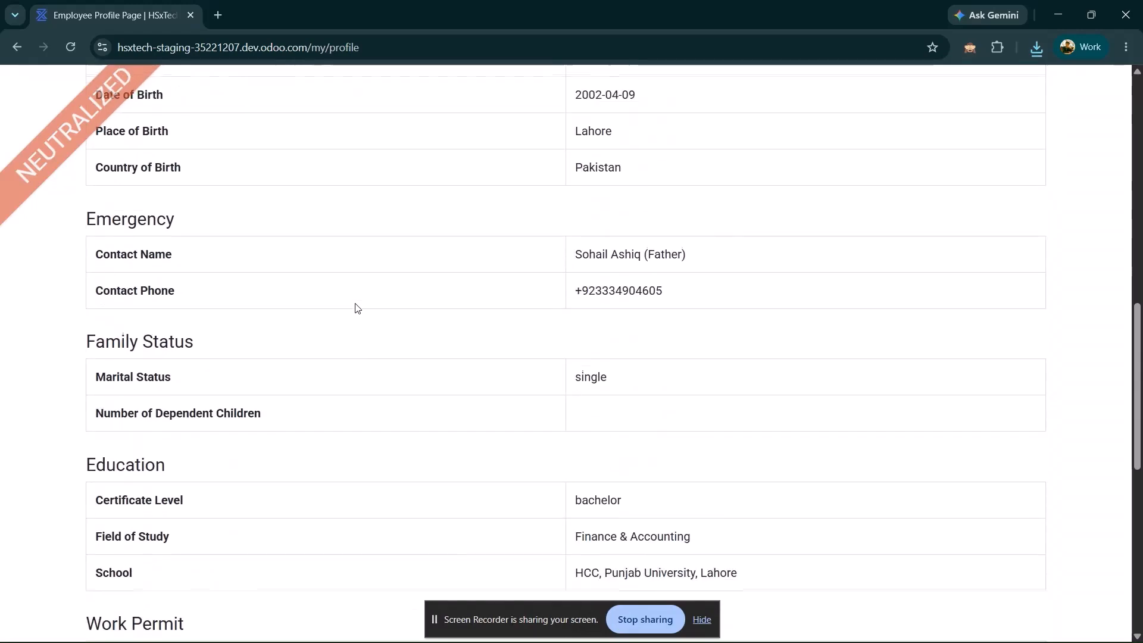
{"action": "scroll", "coordinate": [357, 308], "scroll_direction": "down", "scroll_amount": 4}
{"action": "scroll", "coordinate": [357, 308], "scroll_direction": "up", "scroll_amount": 20}
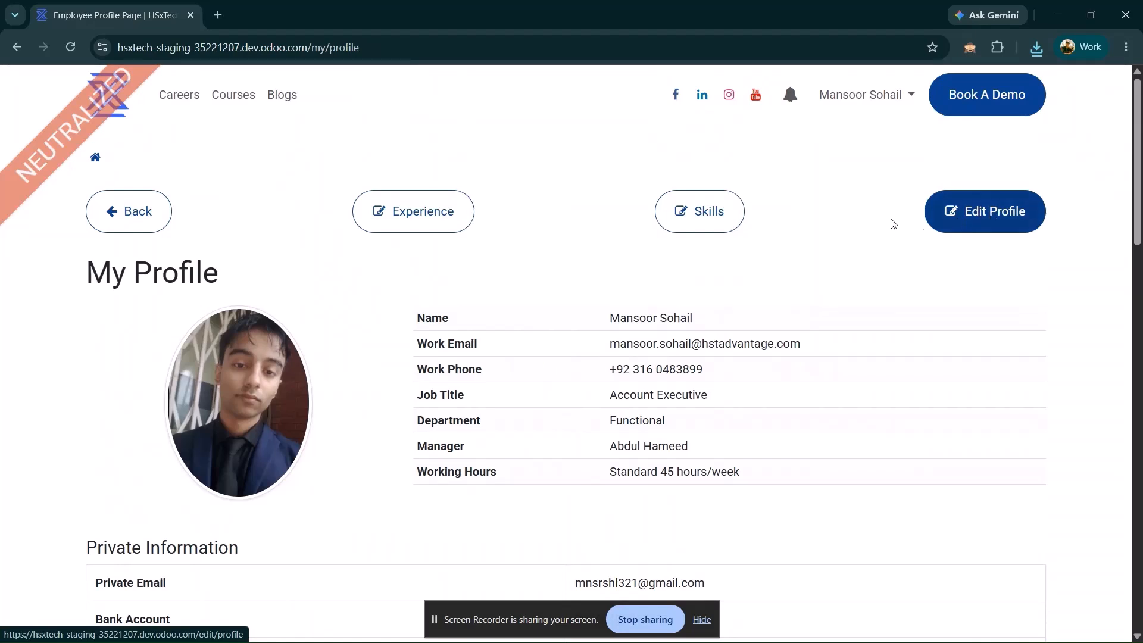
View the profile's experience records and the blank Add Experience form, cancel it and return to the profile
{"action": "left_click", "coordinate": [416, 213]}
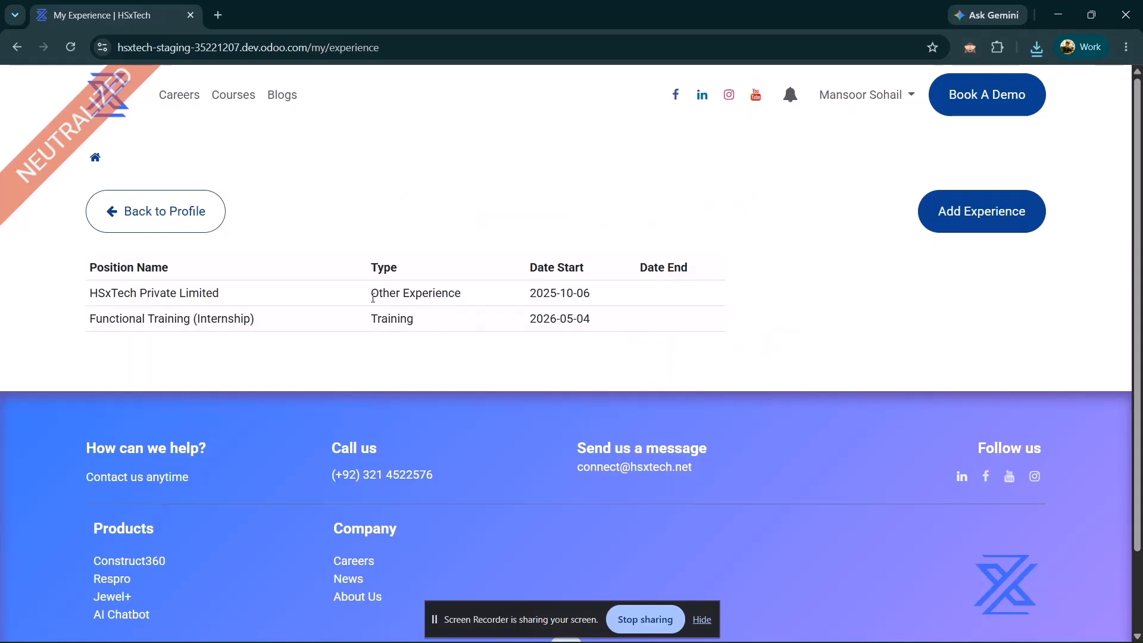
{"action": "left_click", "coordinate": [952, 212]}
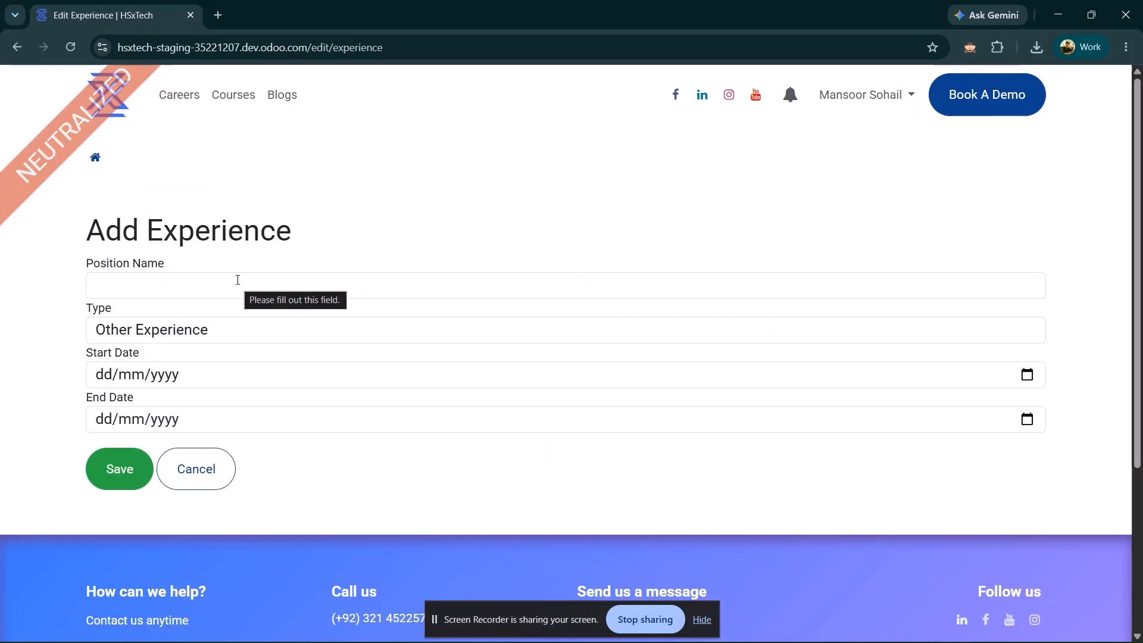
{"action": "left_click", "coordinate": [203, 468]}
{"action": "left_click", "coordinate": [157, 211]}
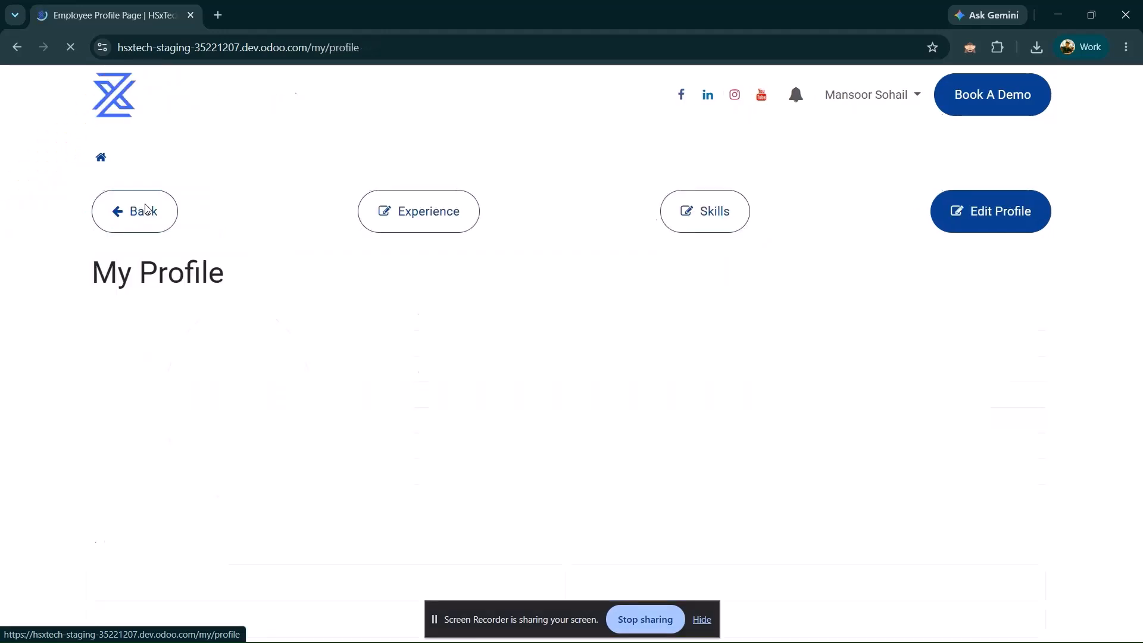
Open the Add Skill form, examine its skill type, skill and skill level choices, and cancel without saving
{"action": "left_click", "coordinate": [707, 216]}
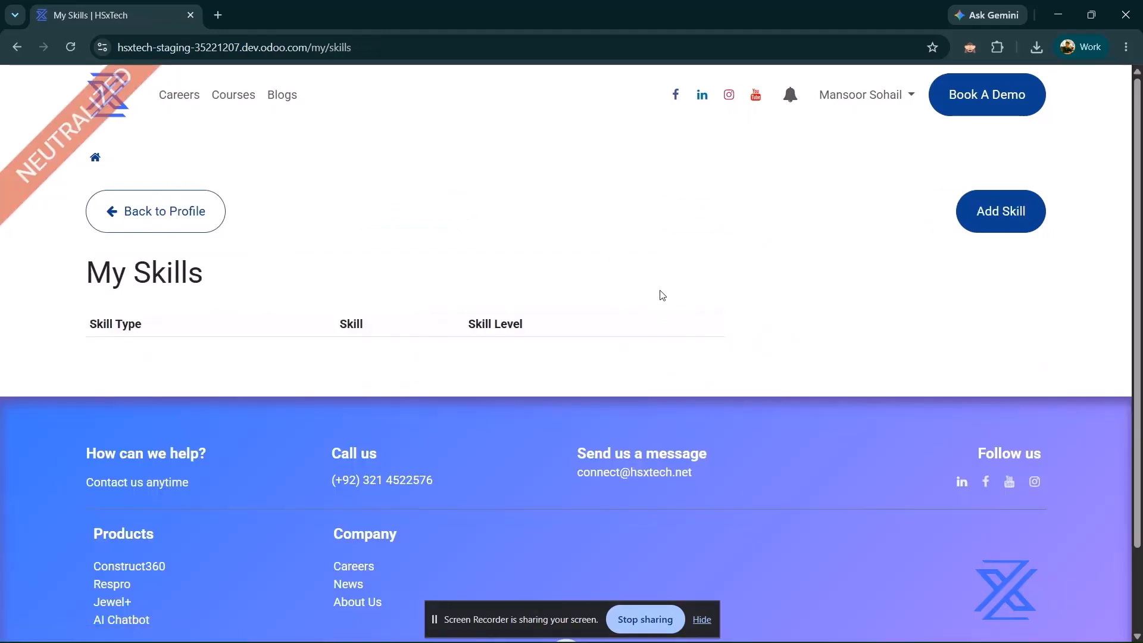
{"action": "left_click", "coordinate": [985, 208]}
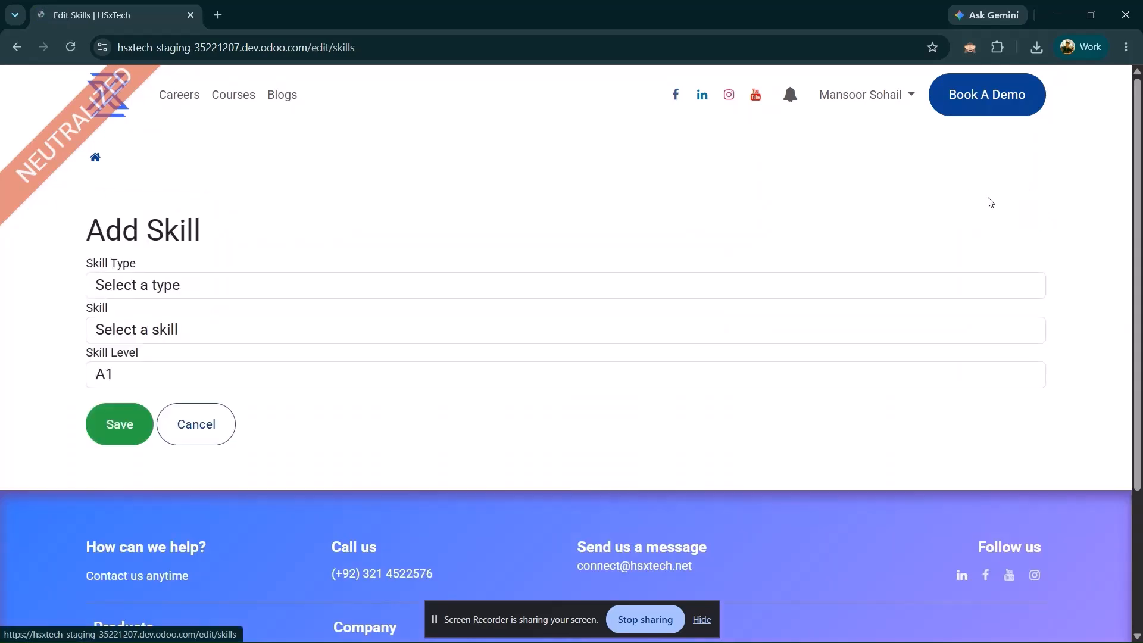
{"action": "left_click", "coordinate": [315, 289]}
{"action": "left_click", "coordinate": [265, 287]}
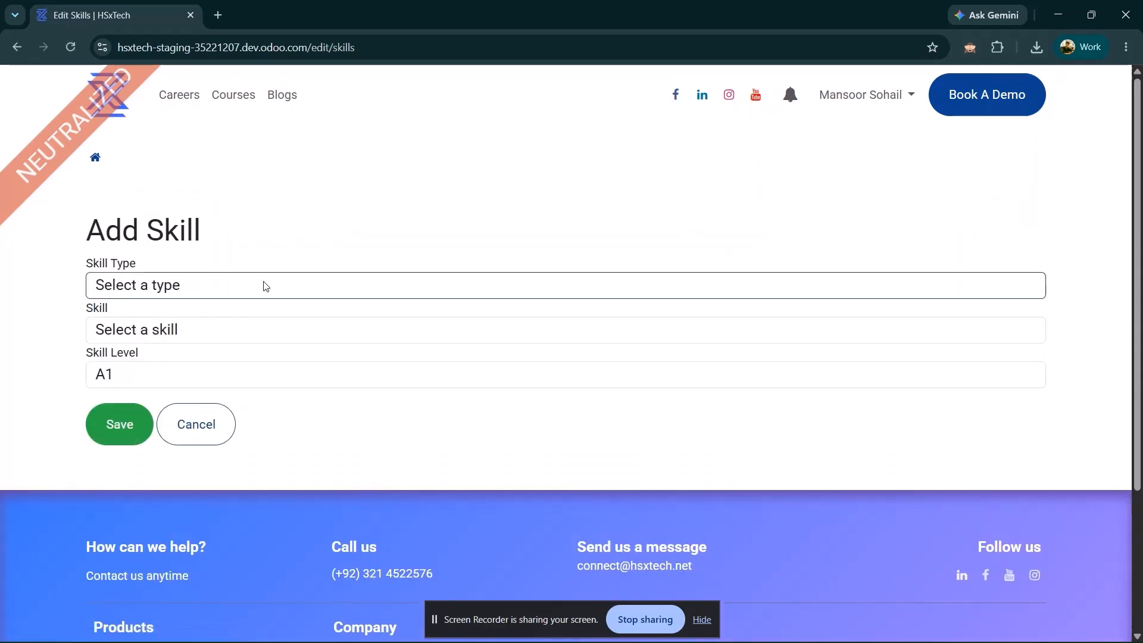
{"action": "left_click", "coordinate": [220, 334]}
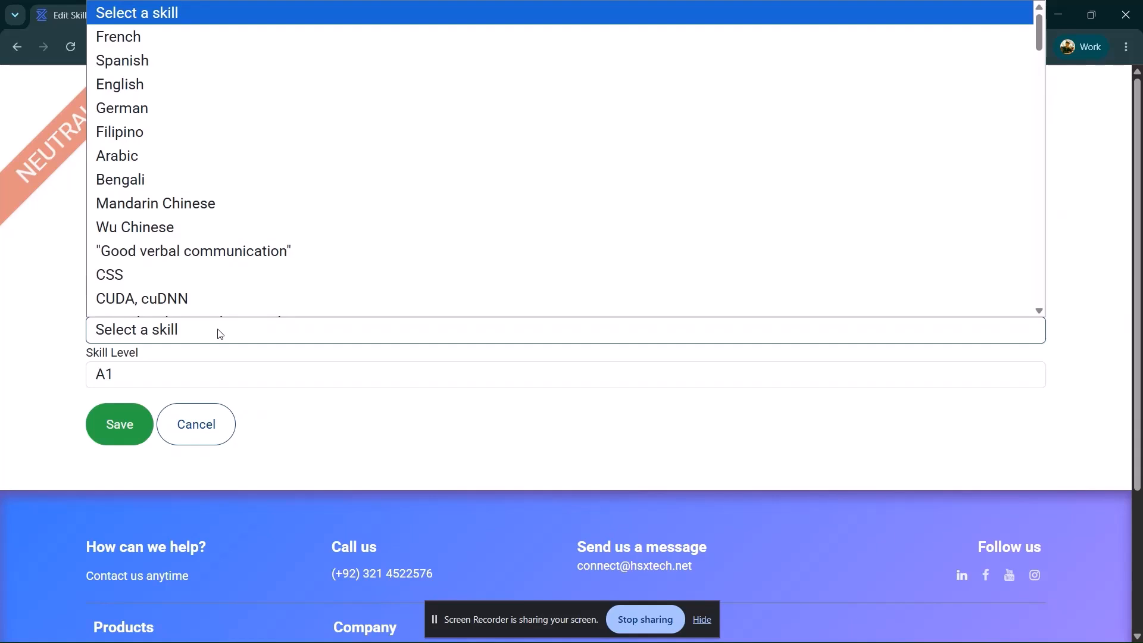
{"action": "left_click", "coordinate": [219, 333]}
{"action": "left_click", "coordinate": [182, 380]}
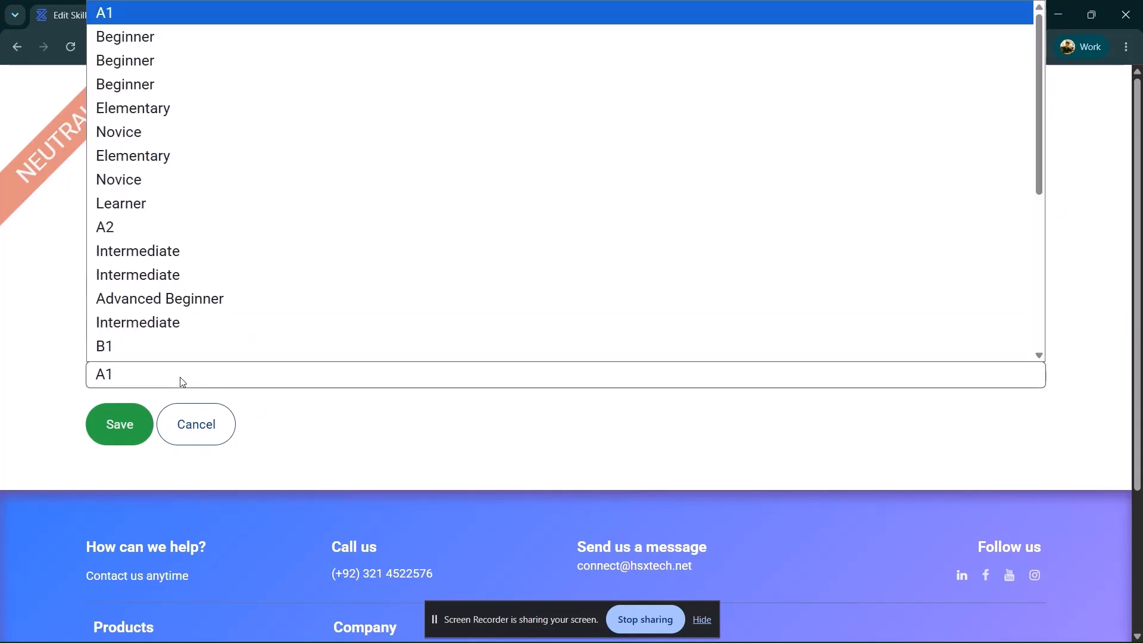
{"action": "left_click", "coordinate": [182, 382]}
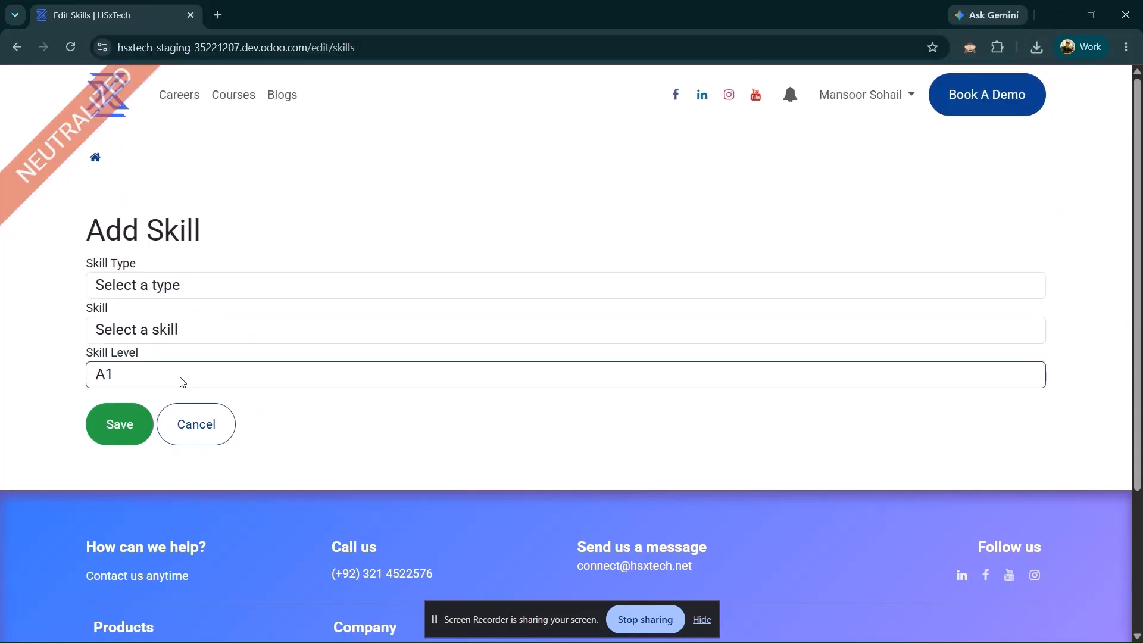
{"action": "left_click", "coordinate": [184, 423]}
View the profile's edit form from My Profile and return to the portal home without changing anything
{"action": "left_click", "coordinate": [190, 213]}
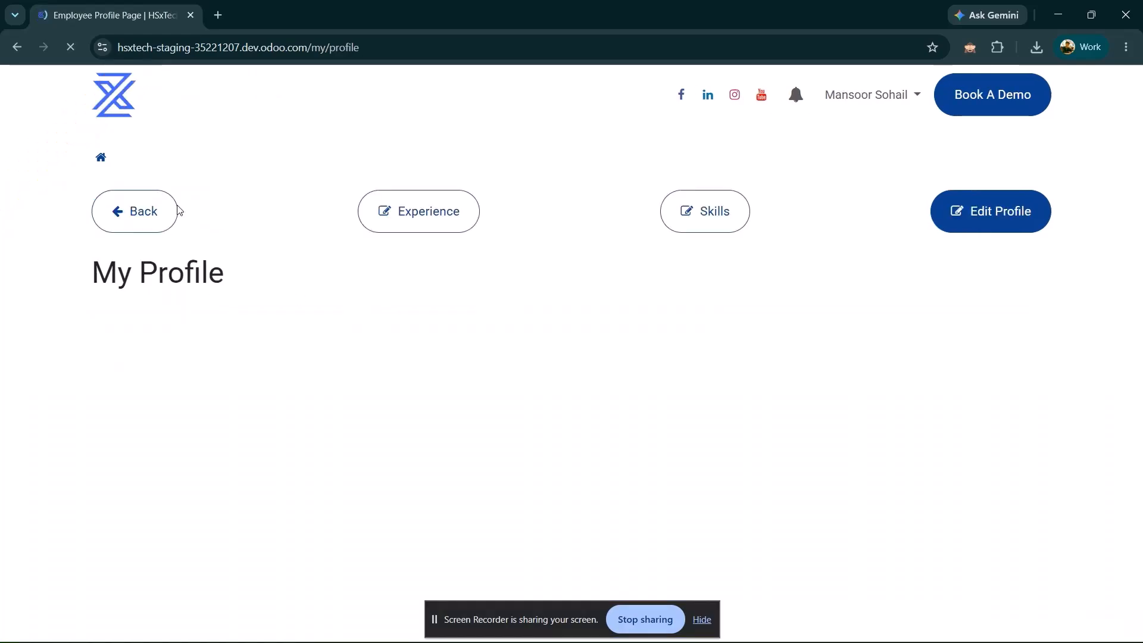
{"action": "left_click", "coordinate": [1025, 225]}
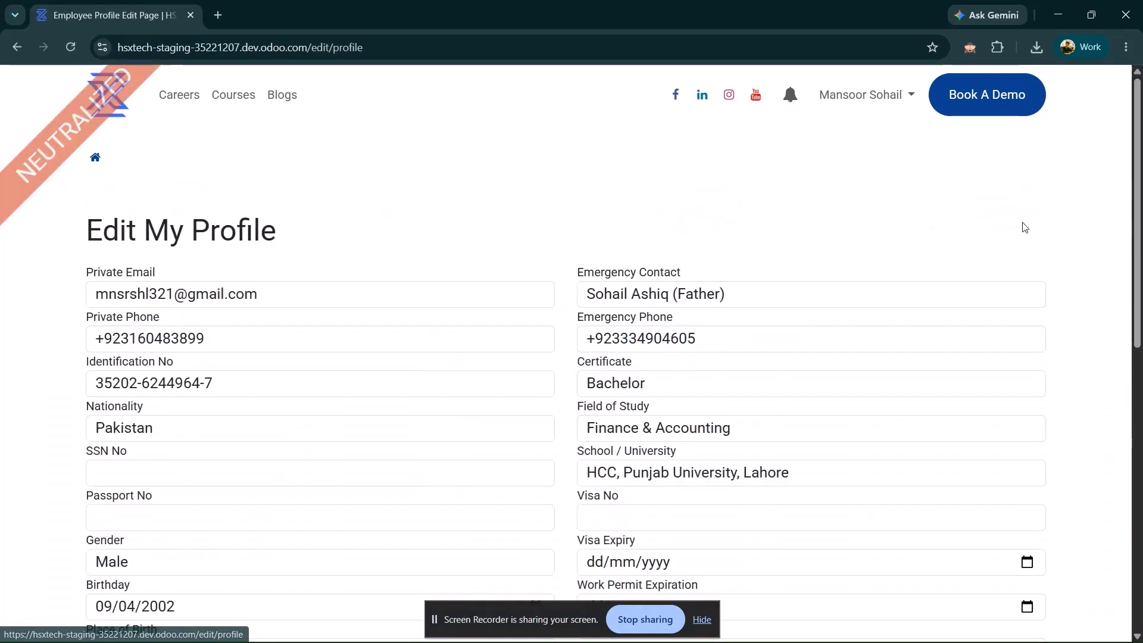
{"action": "left_click", "coordinate": [96, 157]}
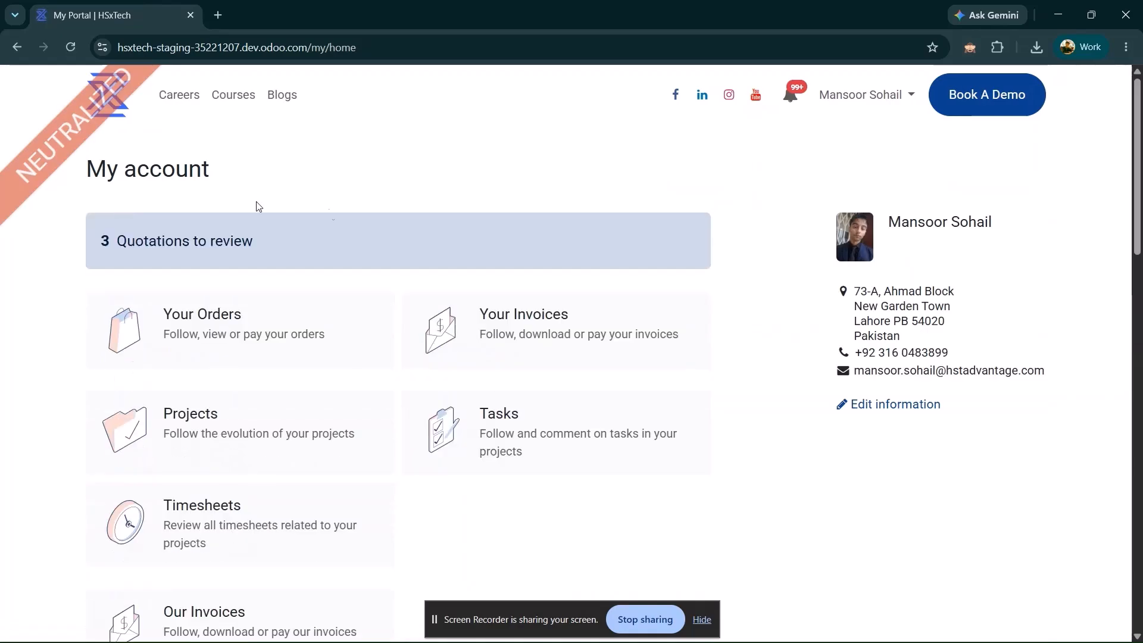
Look through the modules offered on the portal home, from My Profile and Attendance down to Helpdesk and Approvals
{"action": "scroll", "coordinate": [347, 229], "scroll_direction": "down", "scroll_amount": 3}
{"action": "scroll", "coordinate": [348, 226], "scroll_direction": "down", "scroll_amount": 4}
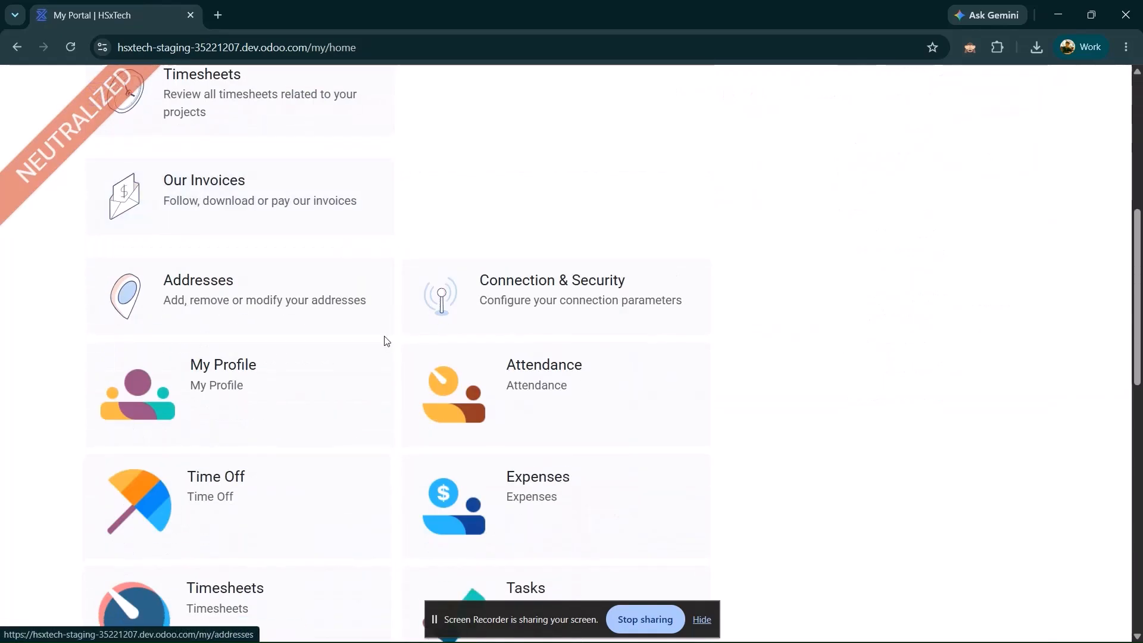
{"action": "scroll", "coordinate": [382, 339], "scroll_direction": "down", "scroll_amount": 2}
{"action": "scroll", "coordinate": [460, 295], "scroll_direction": "down", "scroll_amount": 5}
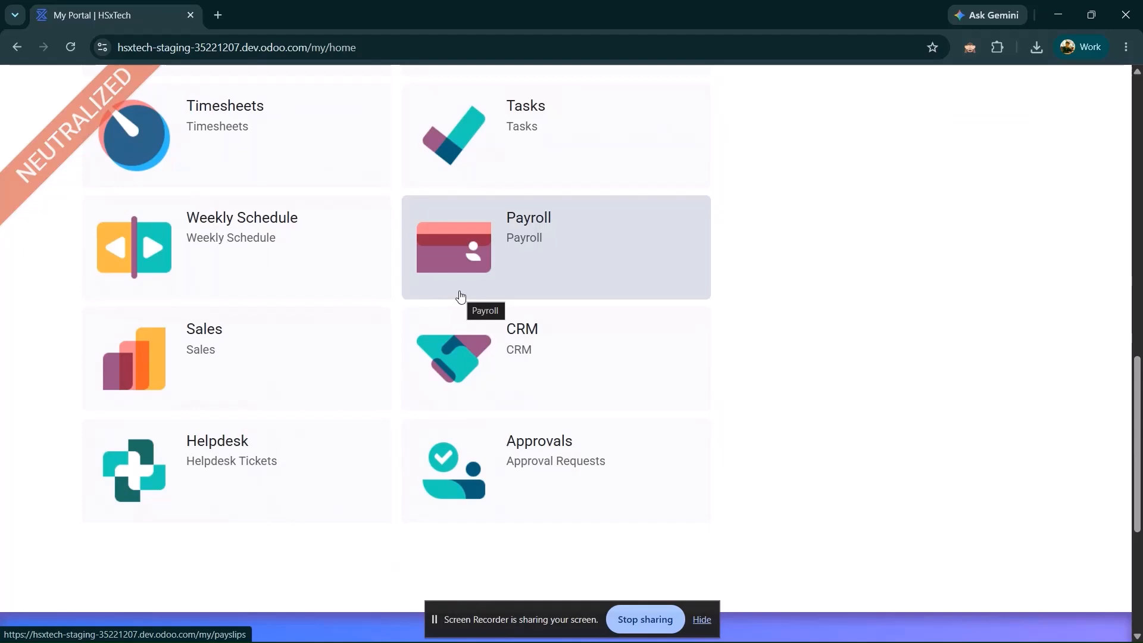
{"action": "scroll", "coordinate": [460, 295], "scroll_direction": "up", "scroll_amount": 7}
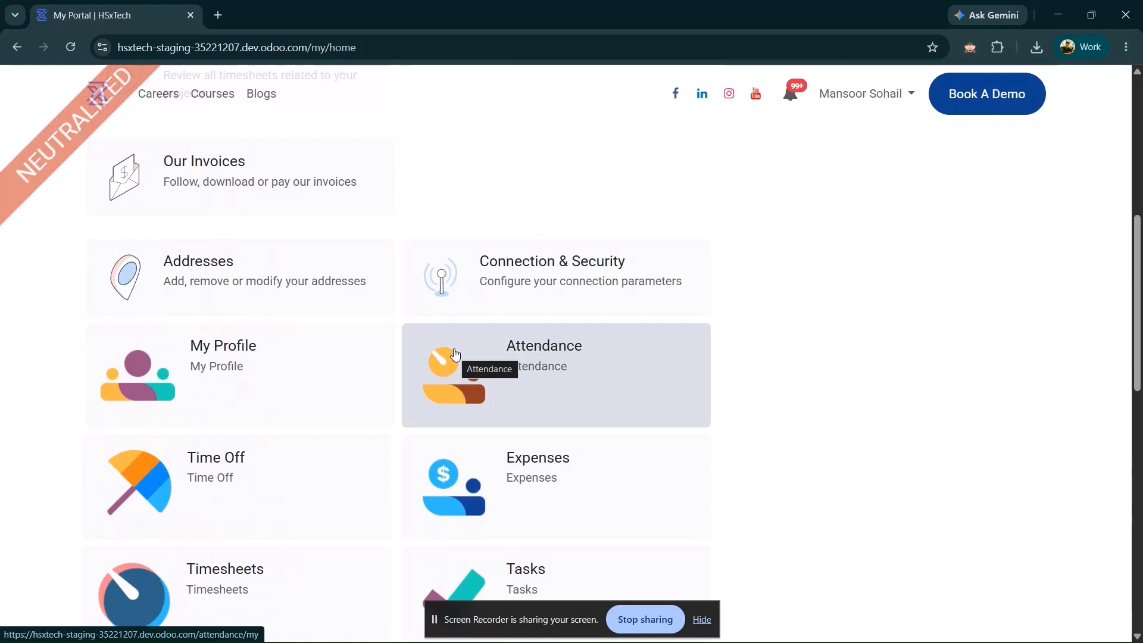
{"action": "scroll", "coordinate": [455, 354], "scroll_direction": "down", "scroll_amount": 4}
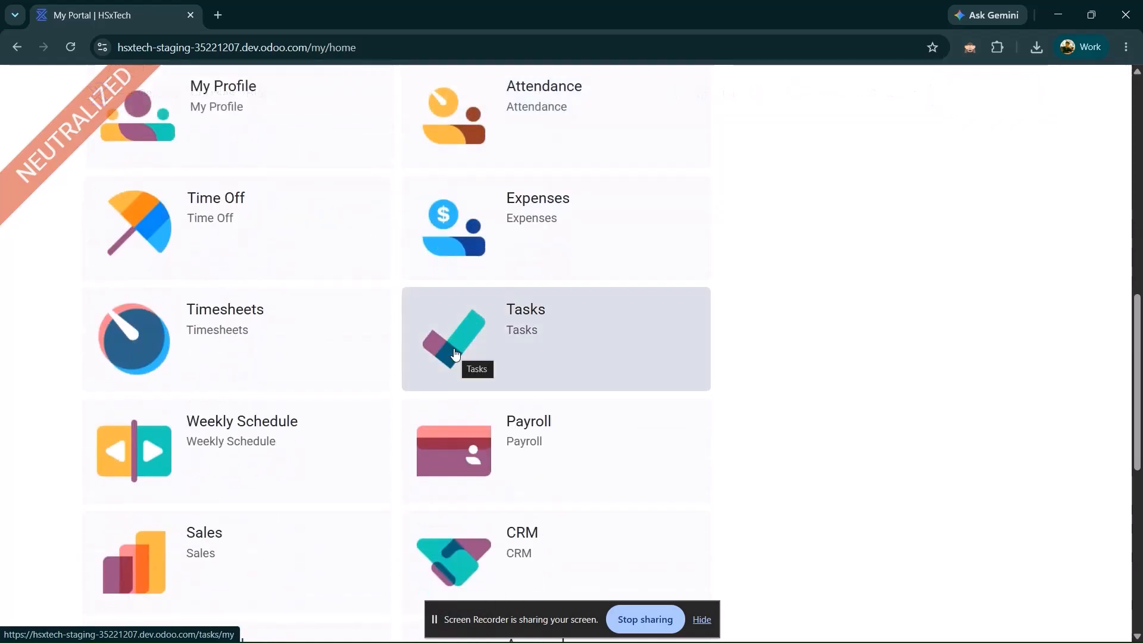
{"action": "scroll", "coordinate": [455, 353], "scroll_direction": "down", "scroll_amount": 2}
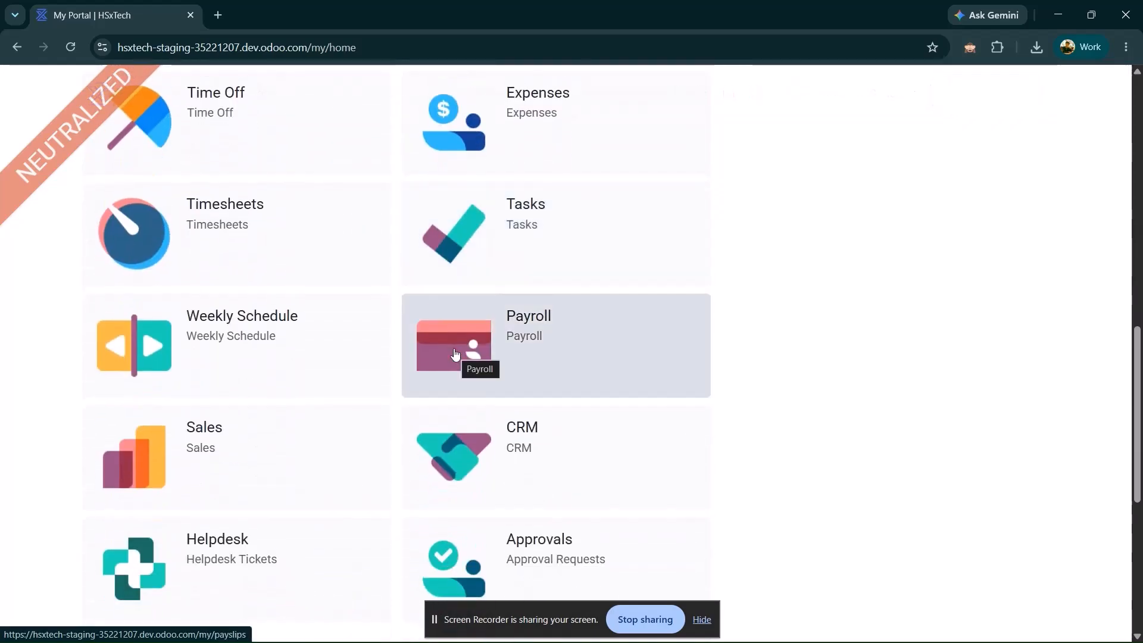
{"action": "scroll", "coordinate": [455, 353], "scroll_direction": "down", "scroll_amount": 1}
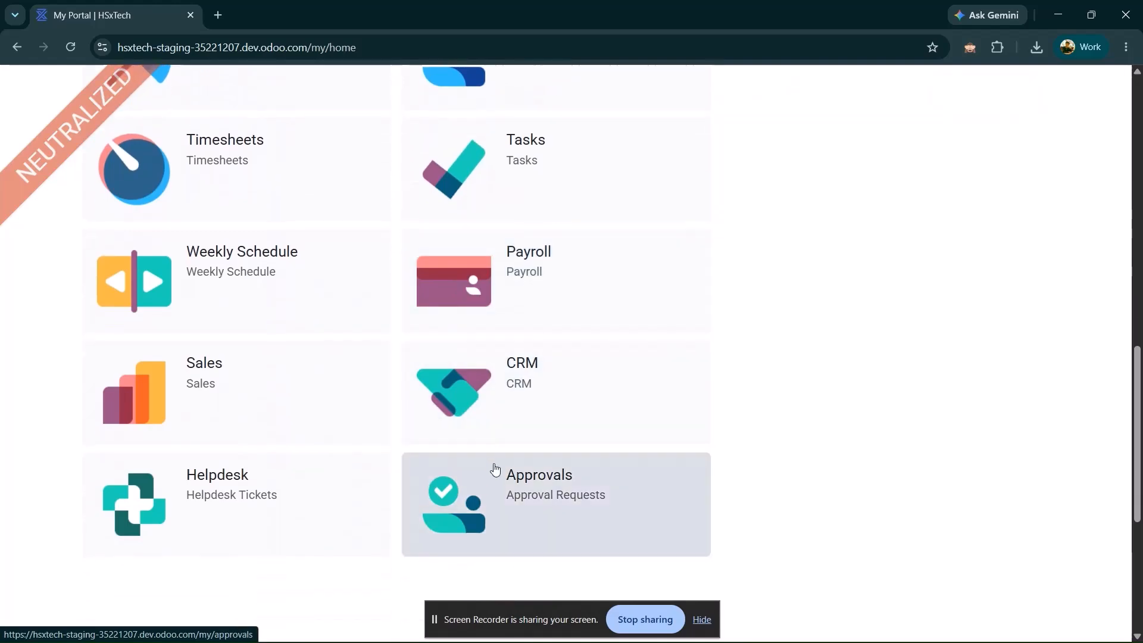
{"action": "scroll", "coordinate": [493, 478], "scroll_direction": "up", "scroll_amount": 10}
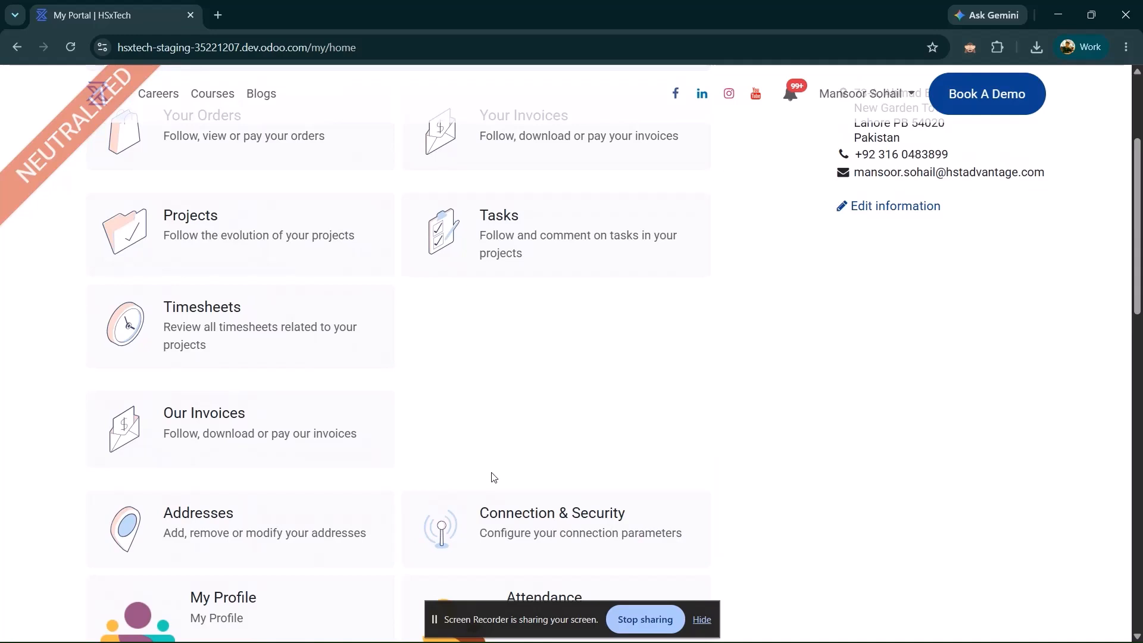
{"action": "scroll", "coordinate": [493, 476], "scroll_direction": "down", "scroll_amount": 12}
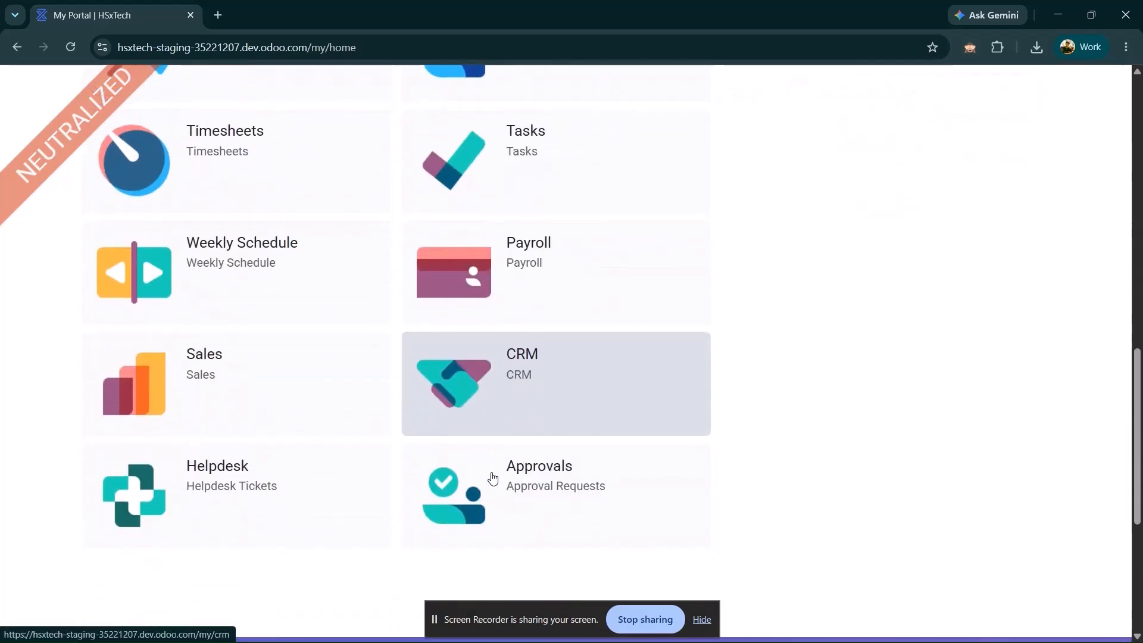
Open a new quotation form from Sales, examine its customer and product choices, and cancel it
{"action": "left_click", "coordinate": [285, 410]}
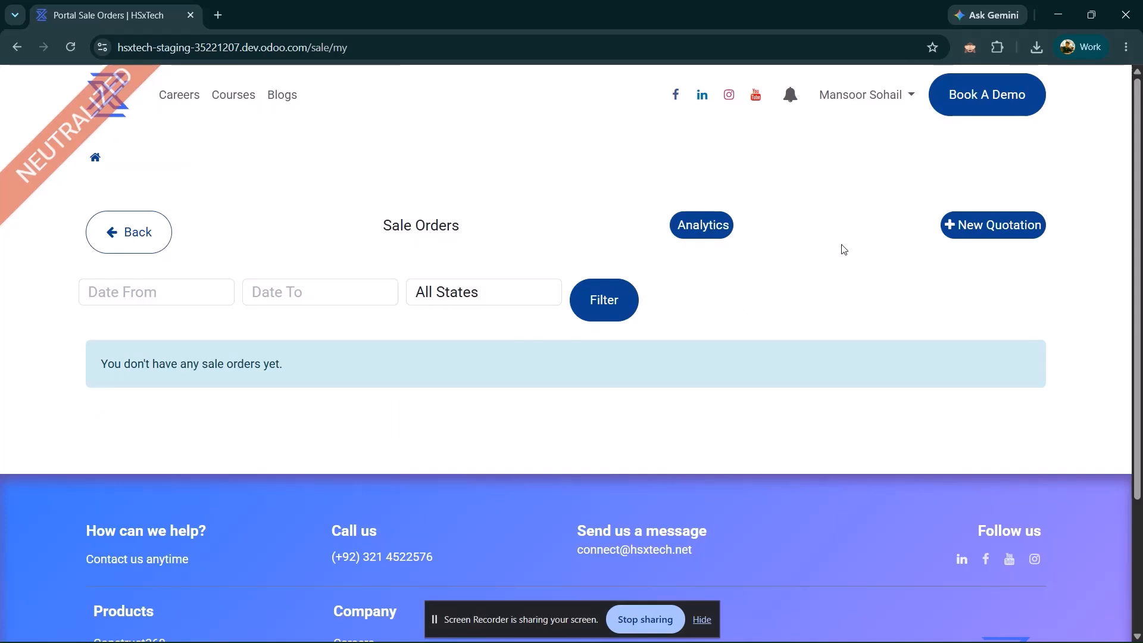
{"action": "left_click", "coordinate": [970, 238]}
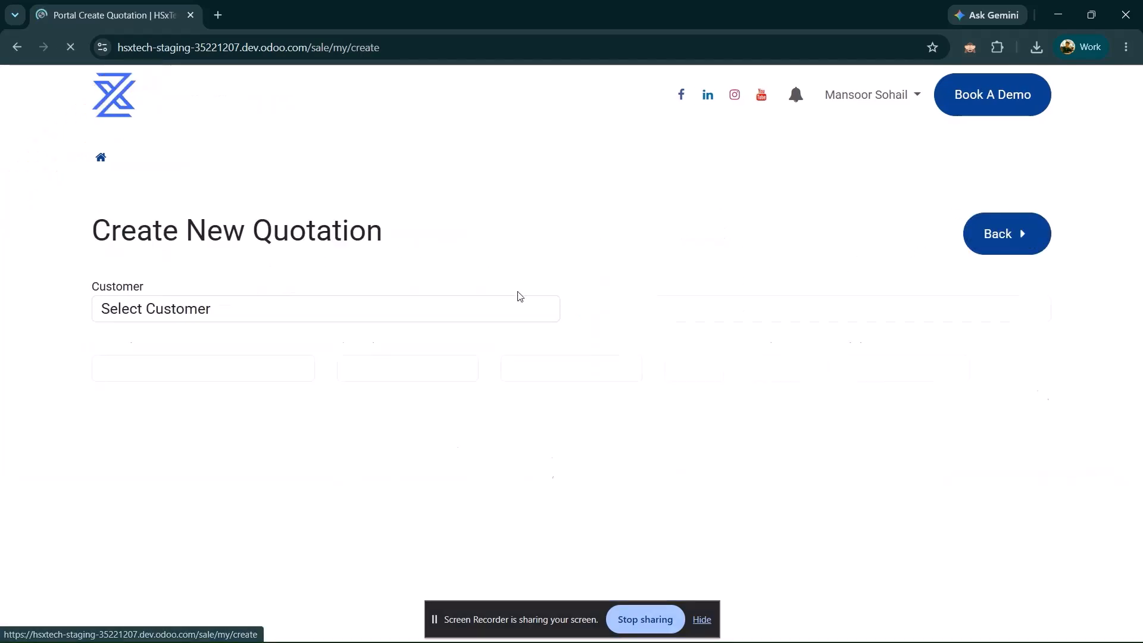
{"action": "left_click", "coordinate": [189, 381]}
{"action": "left_click", "coordinate": [204, 384]}
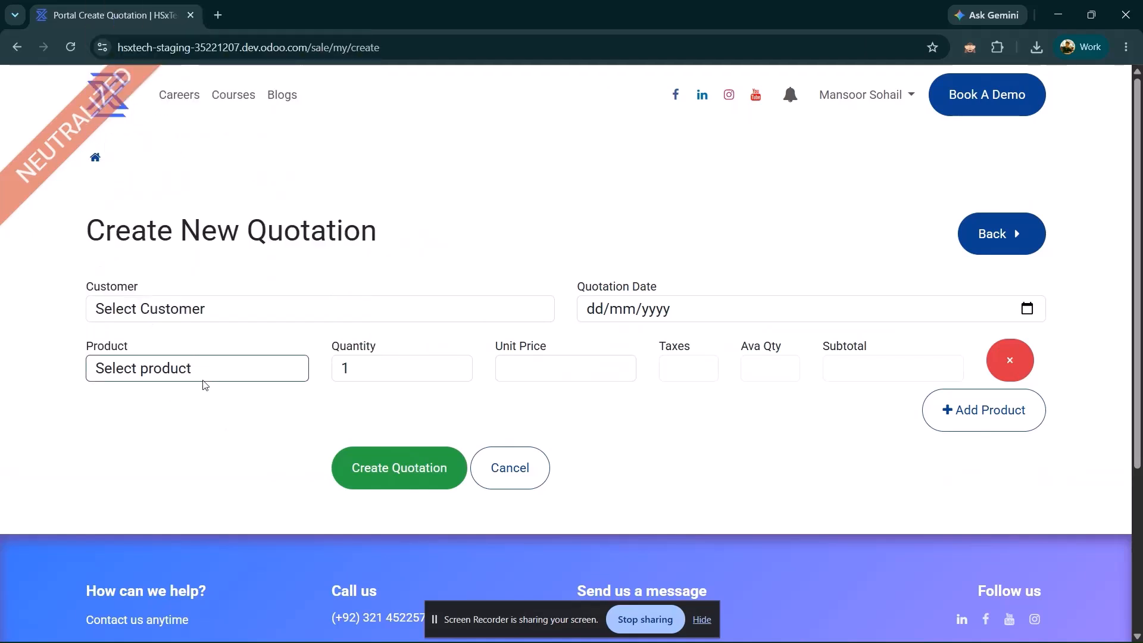
{"action": "left_click", "coordinate": [234, 322]}
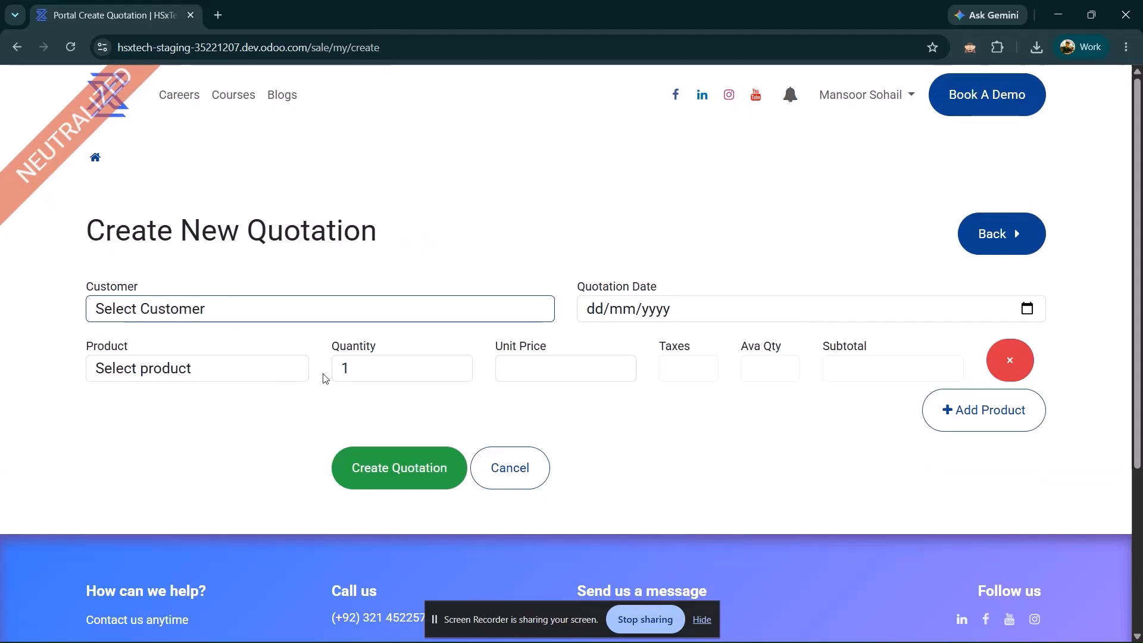
{"action": "left_click", "coordinate": [290, 308]}
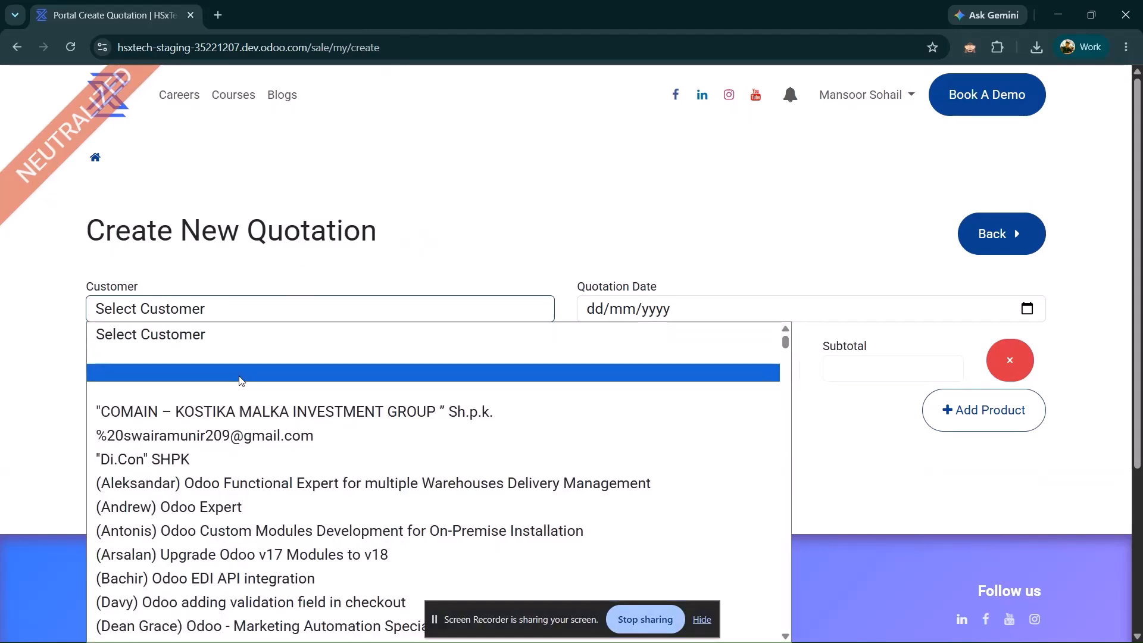
{"action": "left_click", "coordinate": [215, 280]}
{"action": "left_click", "coordinate": [249, 368]}
{"action": "left_click", "coordinate": [247, 367]}
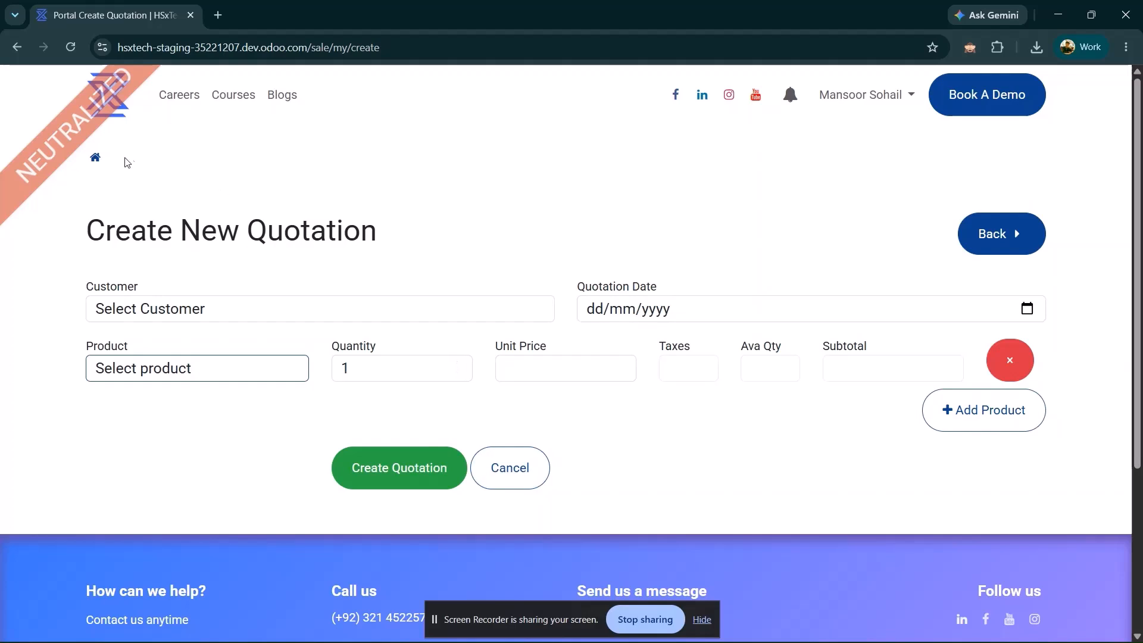
{"action": "left_click", "coordinate": [512, 469]}
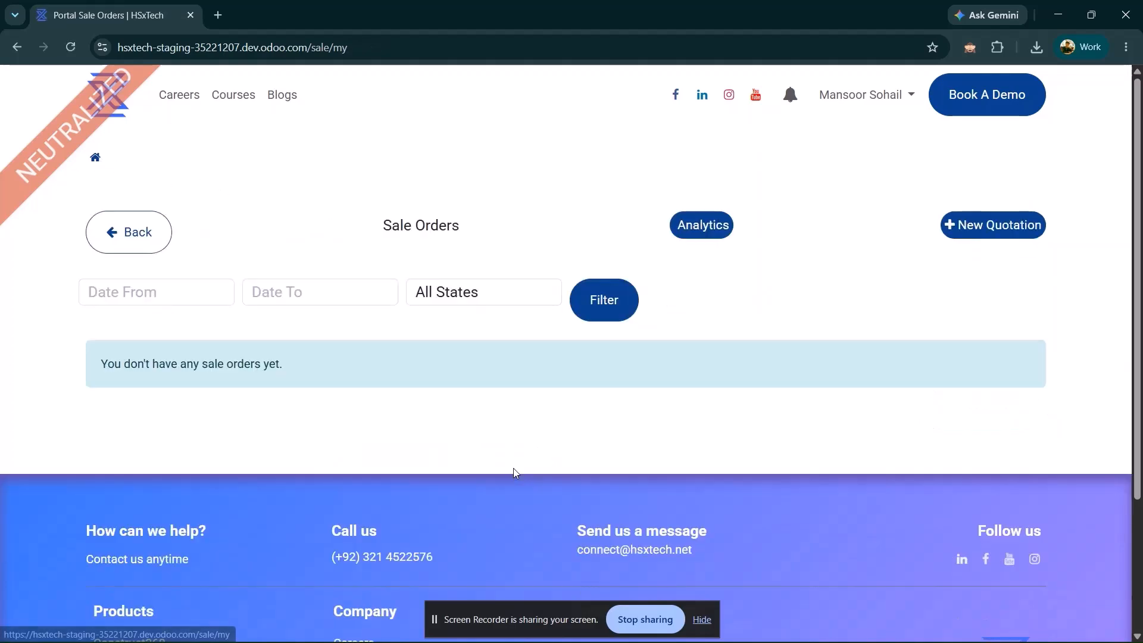
From the portal home, open the quotations awaiting review, view the first listed quotation and return to the list
{"action": "left_click", "coordinate": [150, 233]}
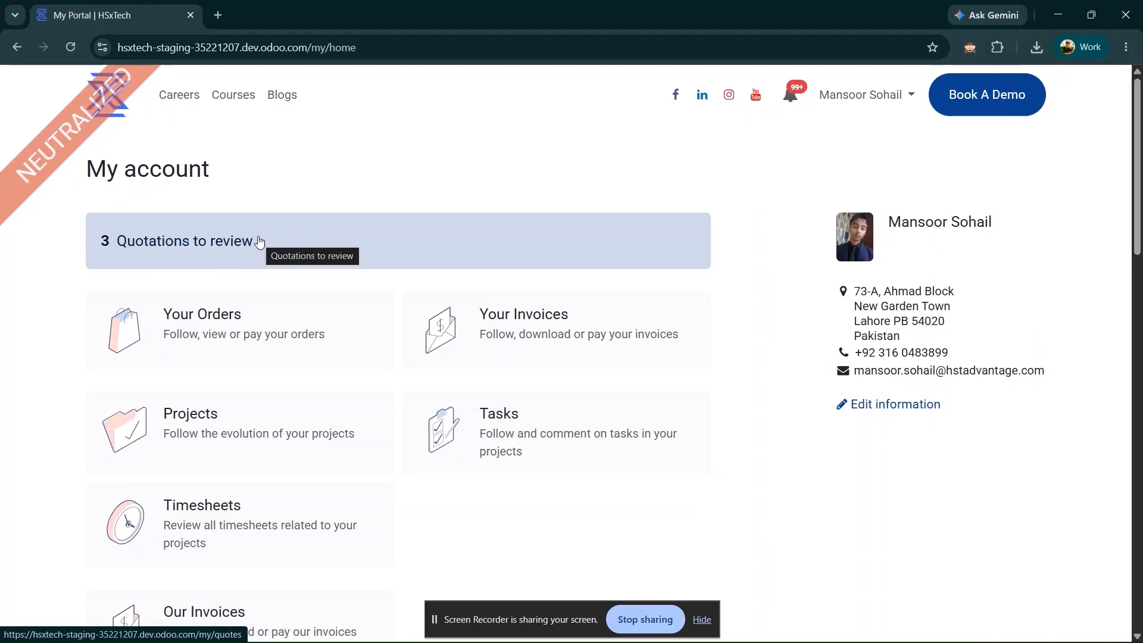
{"action": "left_click", "coordinate": [259, 240]}
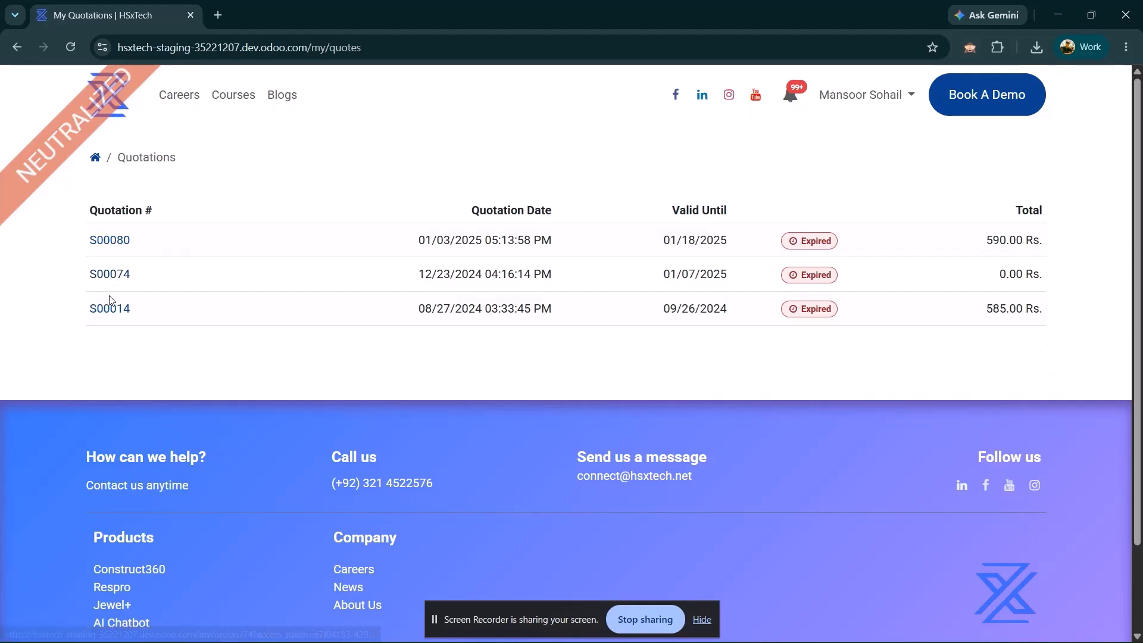
{"action": "left_click", "coordinate": [107, 242]}
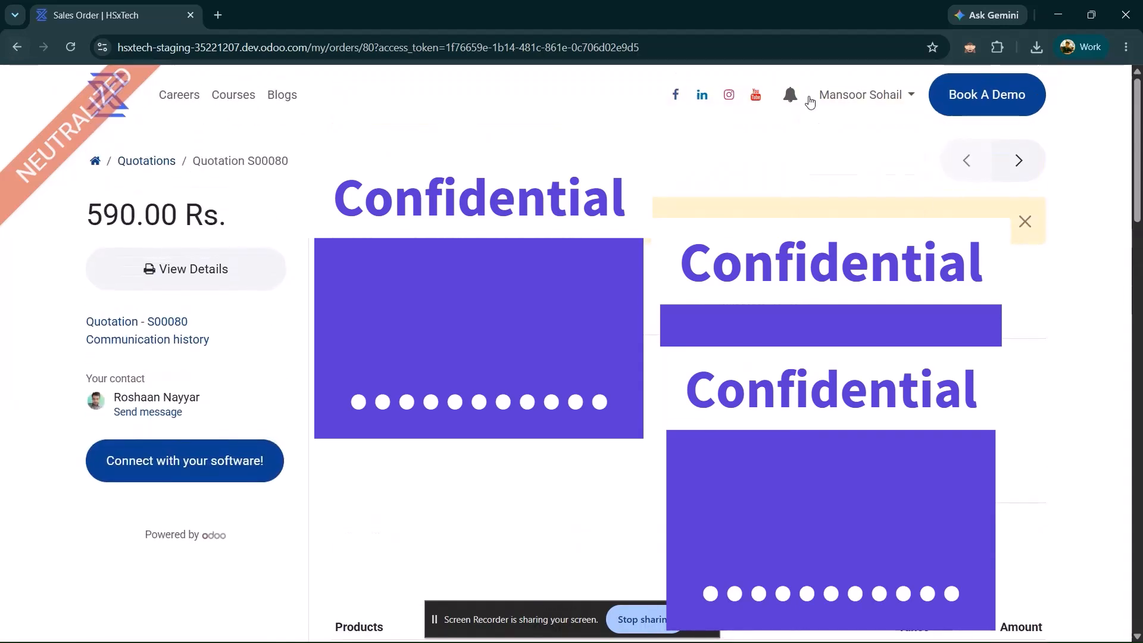
{"action": "left_click", "coordinate": [12, 45]}
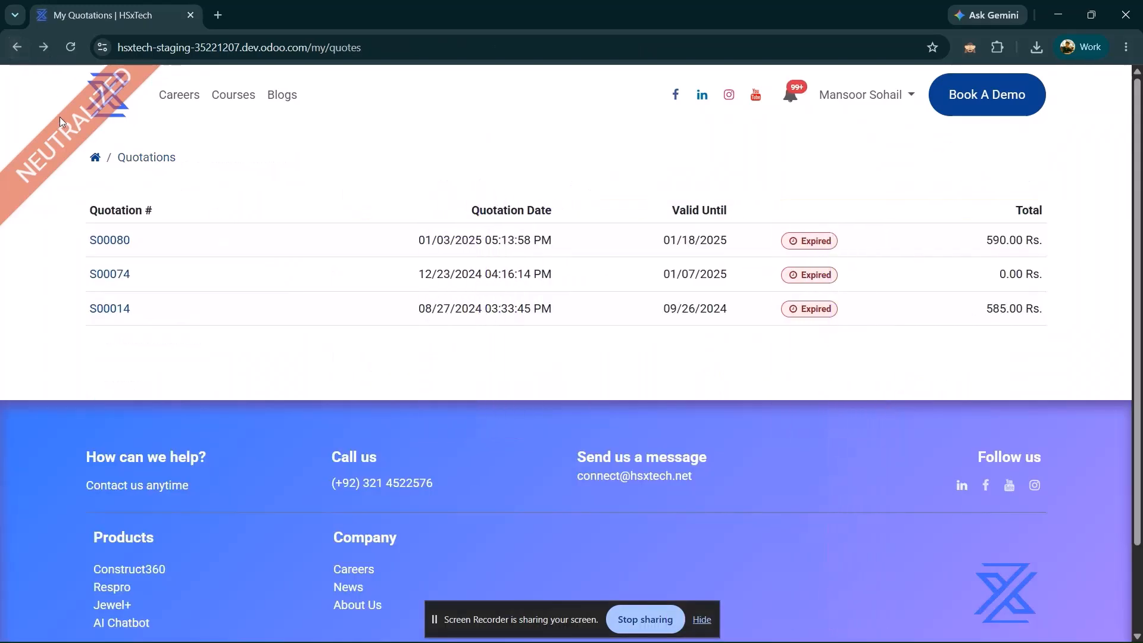
From the portal home, open Your Invoices, view the first listed invoice and return to the portal home
{"action": "left_click", "coordinate": [96, 158]}
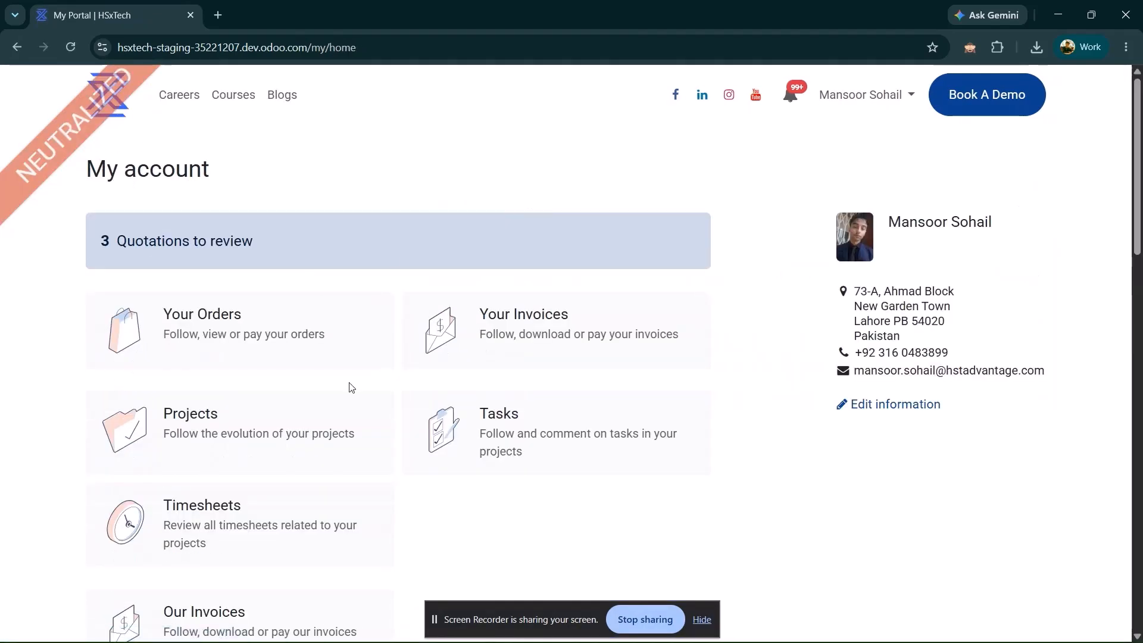
{"action": "scroll", "coordinate": [477, 326], "scroll_direction": "down", "scroll_amount": 1}
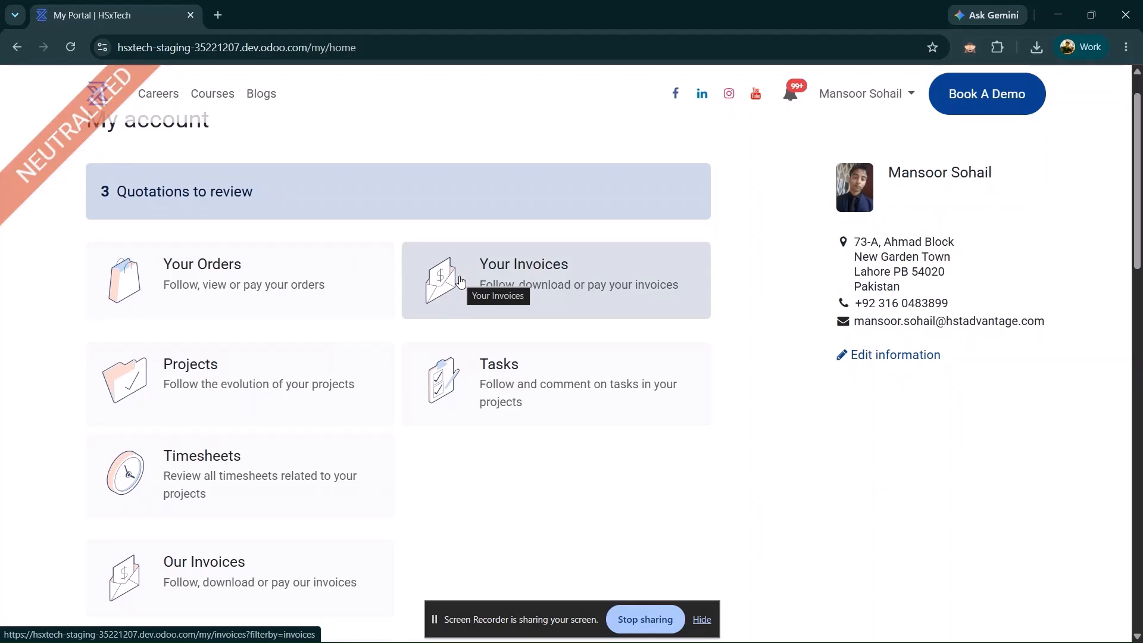
{"action": "left_click", "coordinate": [460, 281]}
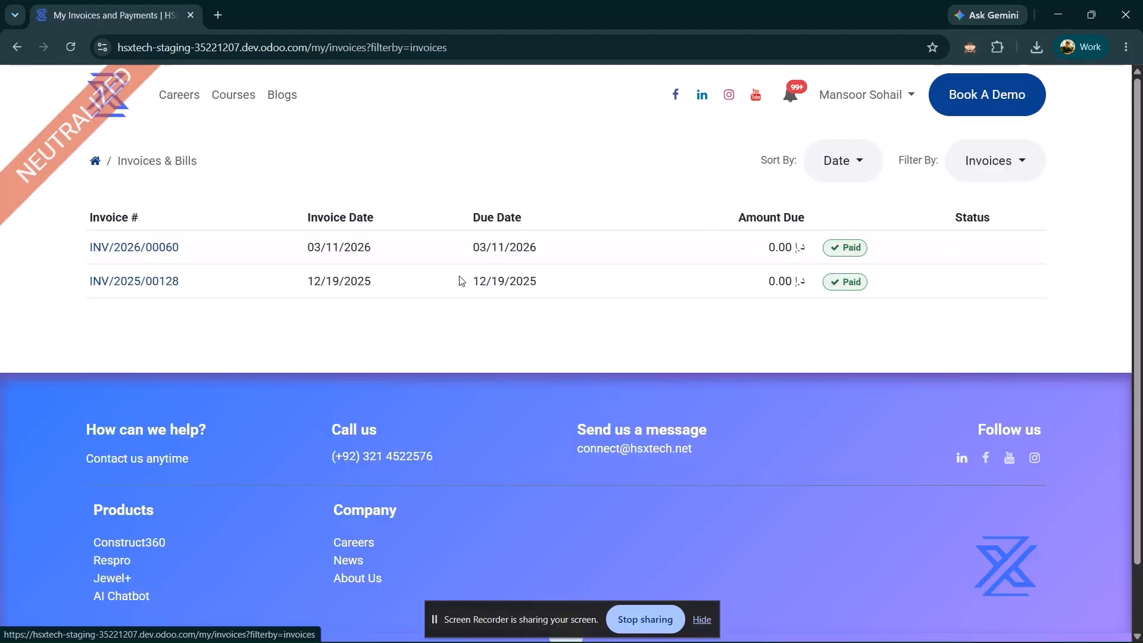
{"action": "left_click", "coordinate": [127, 252]}
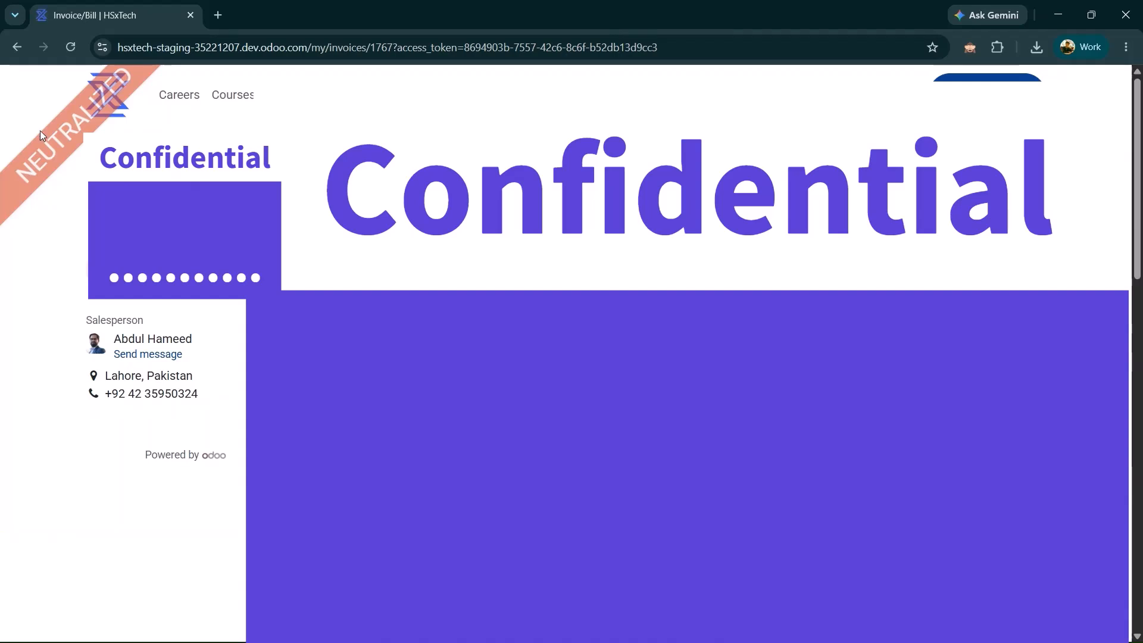
{"action": "left_click", "coordinate": [143, 276]}
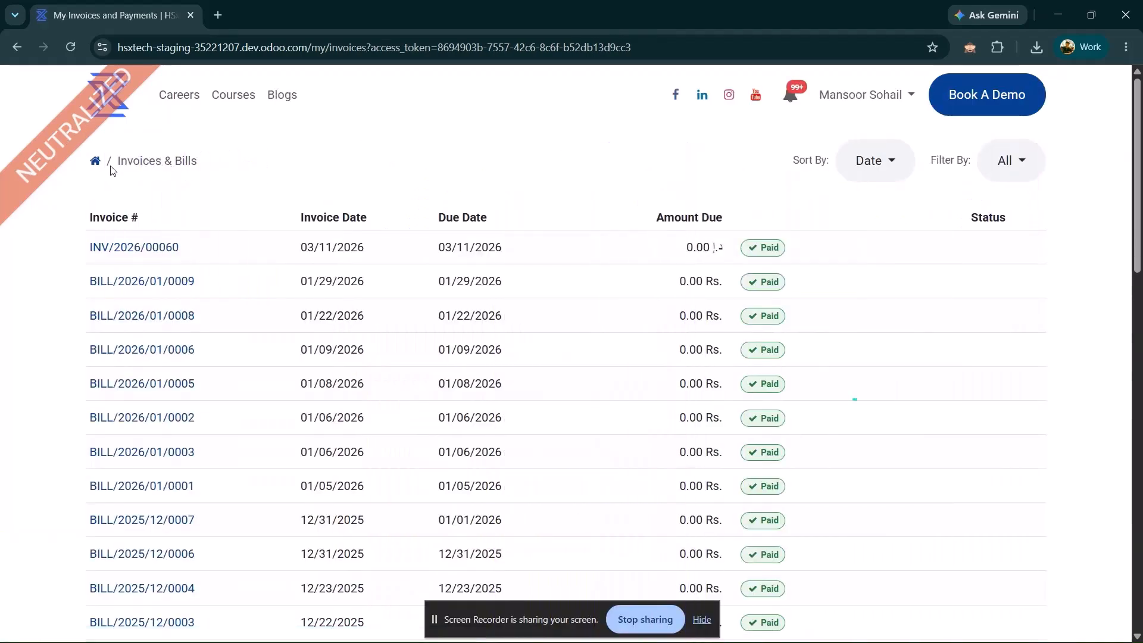
{"action": "left_click", "coordinate": [94, 161]}
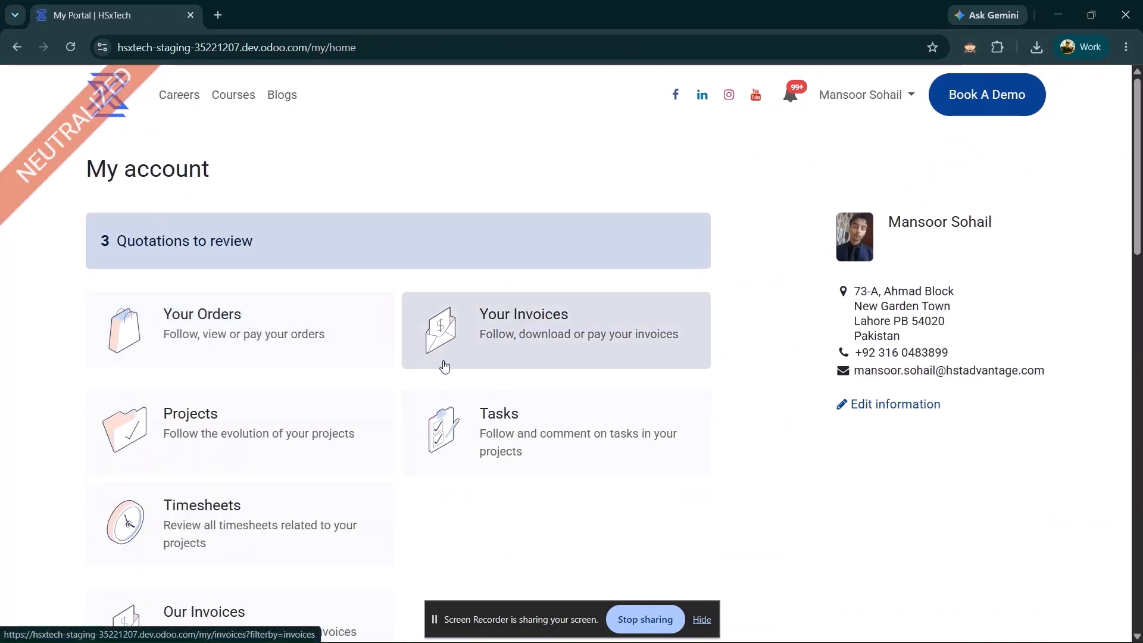
View the sales orders page under Your Orders and return to the portal home
{"action": "scroll", "coordinate": [429, 372], "scroll_direction": "down", "scroll_amount": 1}
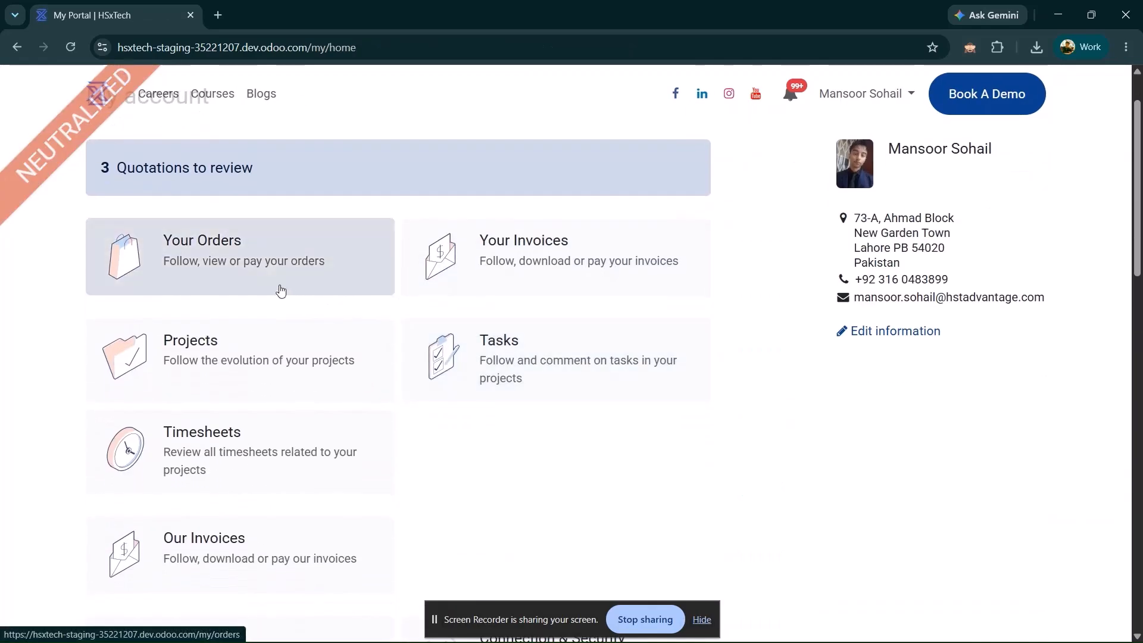
{"action": "scroll", "coordinate": [280, 375], "scroll_direction": "down", "scroll_amount": 1}
{"action": "scroll", "coordinate": [243, 375], "scroll_direction": "down", "scroll_amount": 2}
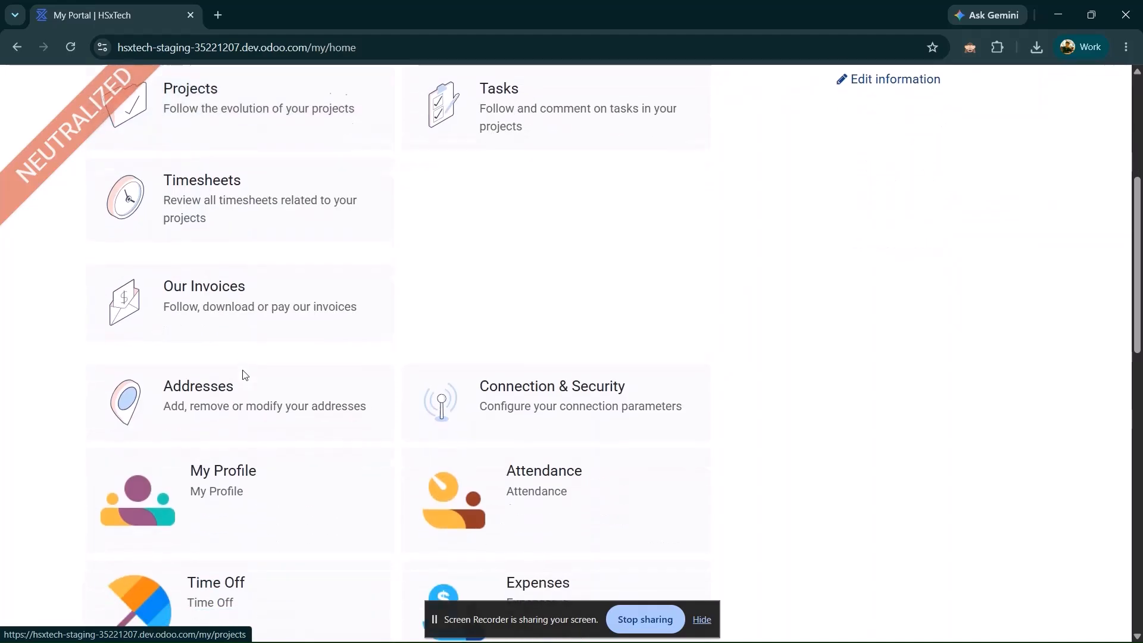
{"action": "scroll", "coordinate": [242, 375], "scroll_direction": "up", "scroll_amount": 5}
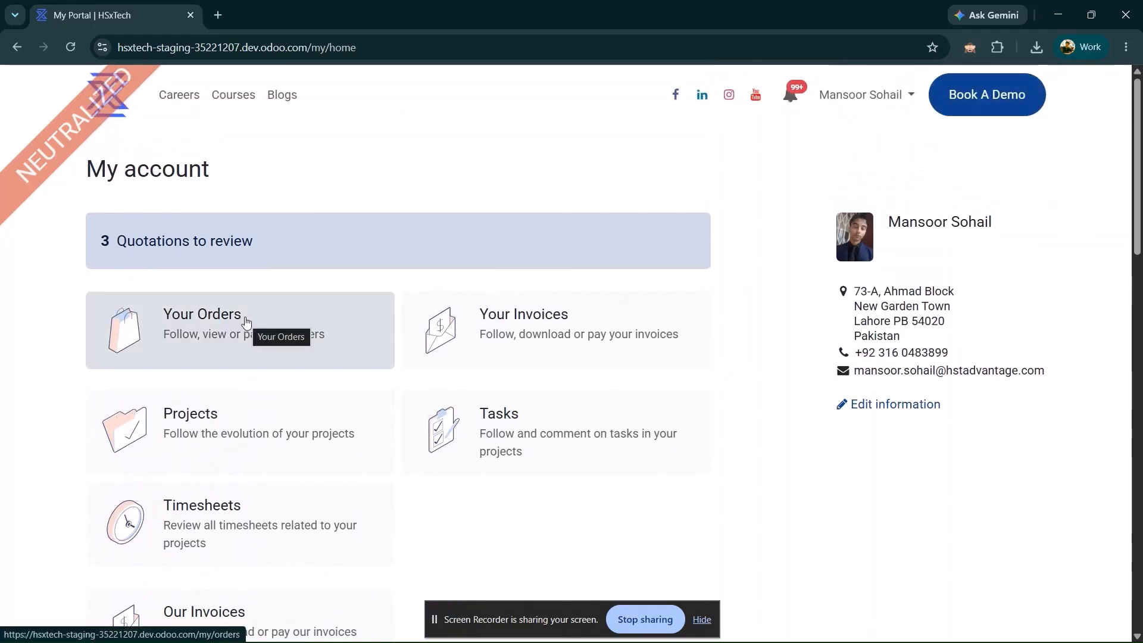
{"action": "left_click", "coordinate": [246, 322]}
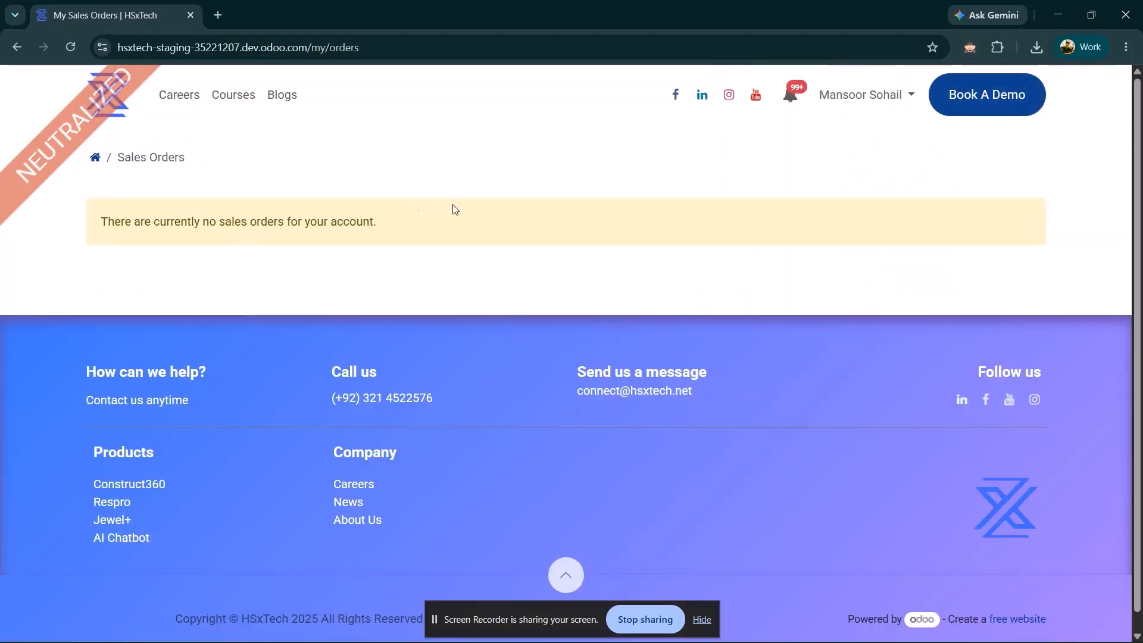
{"action": "left_click", "coordinate": [95, 157]}
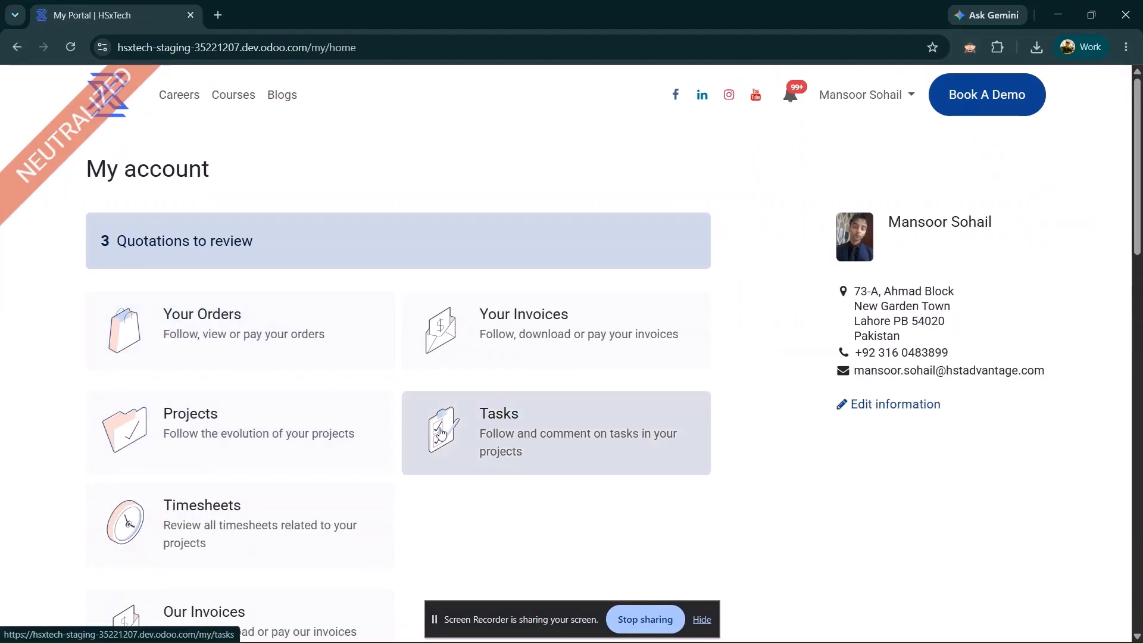
Look through the portal home's modules from Timesheets and Our Invoices downward, and open the approval requests list
{"action": "scroll", "coordinate": [316, 445], "scroll_direction": "down", "scroll_amount": 2}
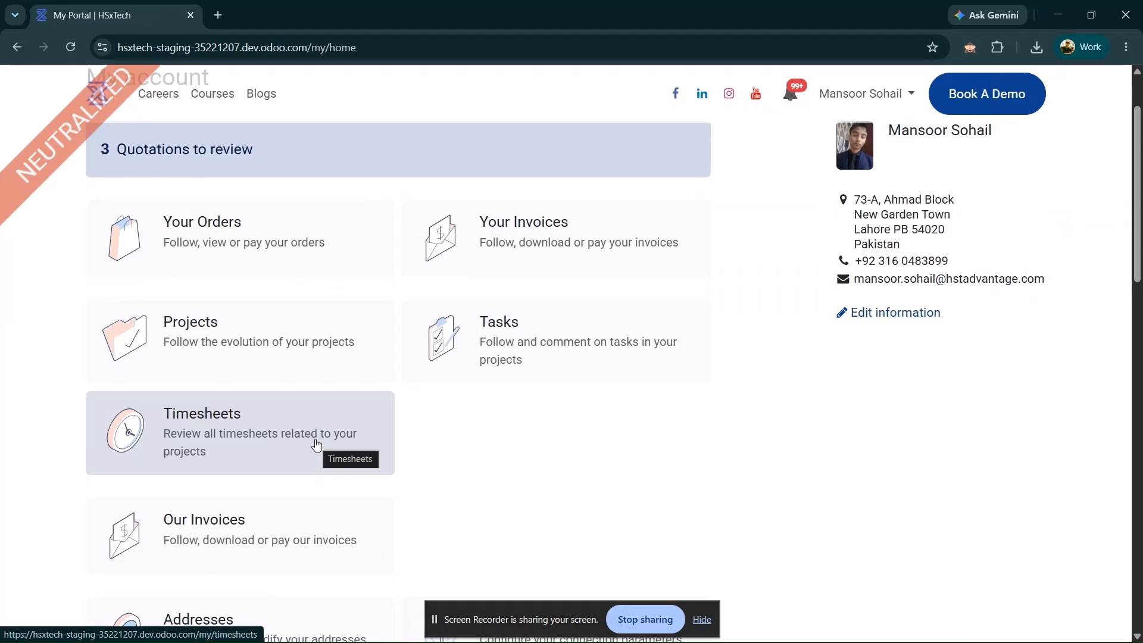
{"action": "scroll", "coordinate": [316, 446], "scroll_direction": "down", "scroll_amount": 1}
{"action": "scroll", "coordinate": [315, 443], "scroll_direction": "down", "scroll_amount": 3}
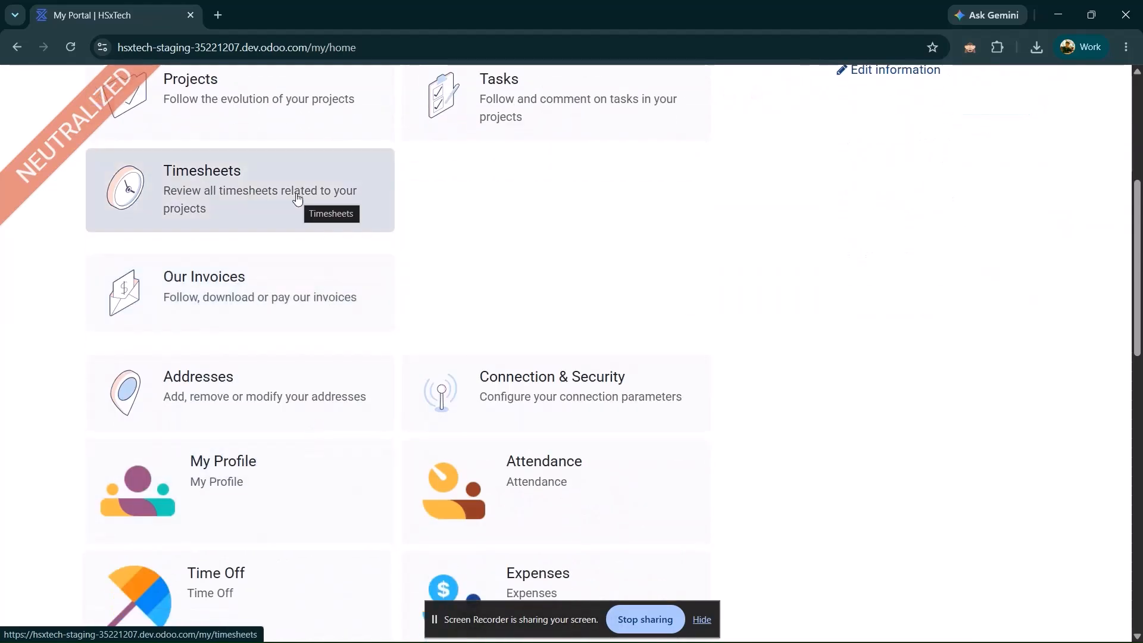
{"action": "scroll", "coordinate": [297, 197], "scroll_direction": "down", "scroll_amount": 3}
{"action": "scroll", "coordinate": [296, 199], "scroll_direction": "up", "scroll_amount": 4}
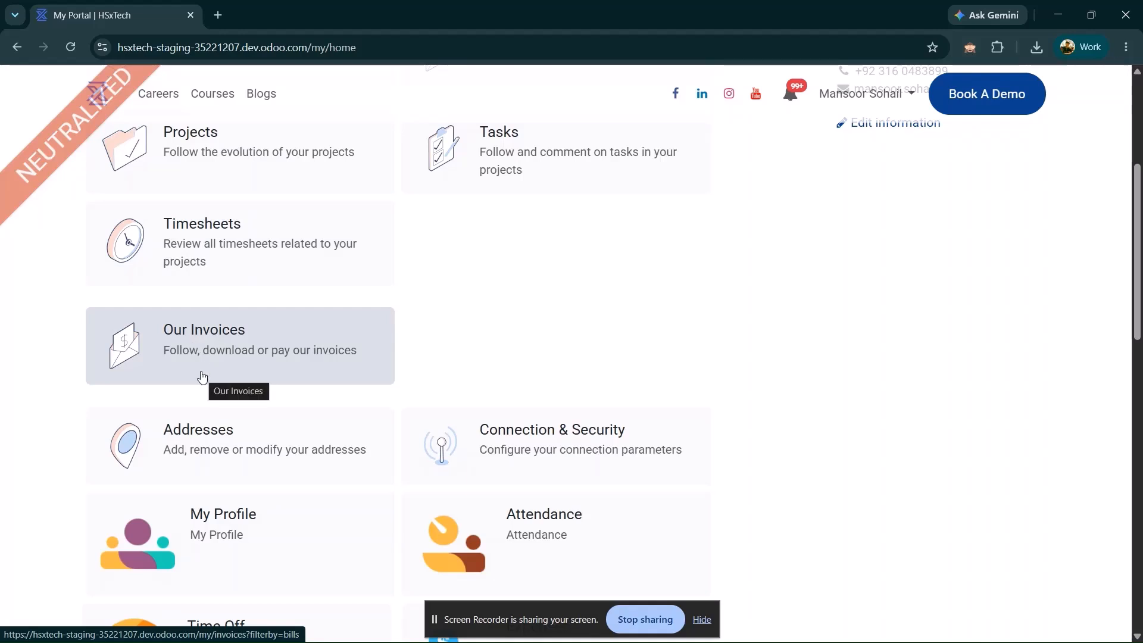
{"action": "scroll", "coordinate": [202, 376], "scroll_direction": "down", "scroll_amount": 5}
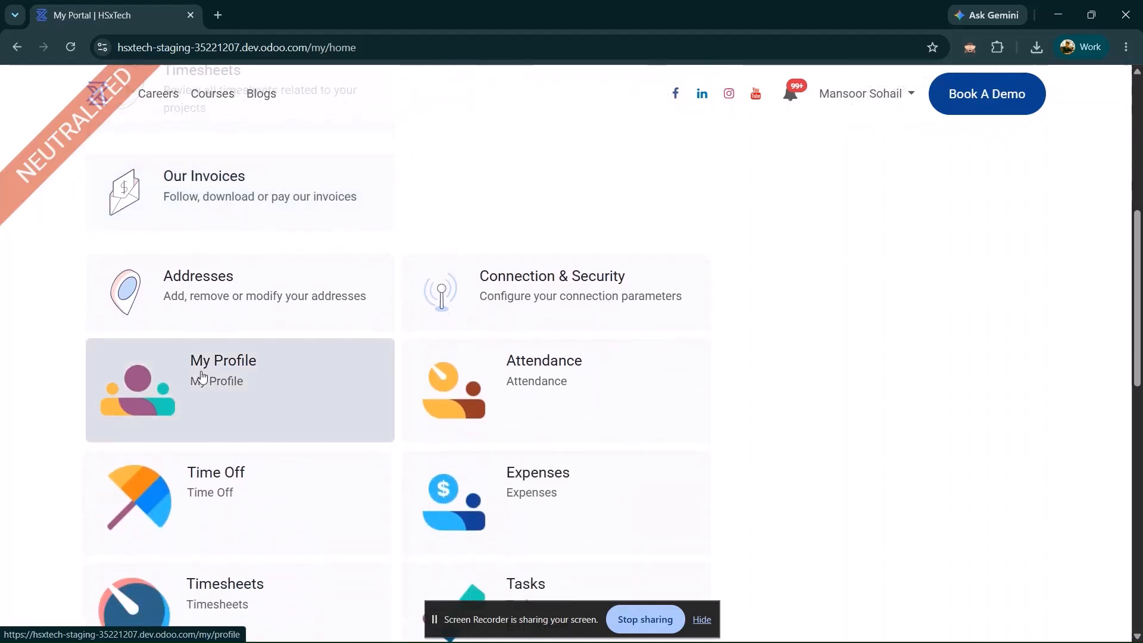
{"action": "scroll", "coordinate": [203, 376], "scroll_direction": "down", "scroll_amount": 6}
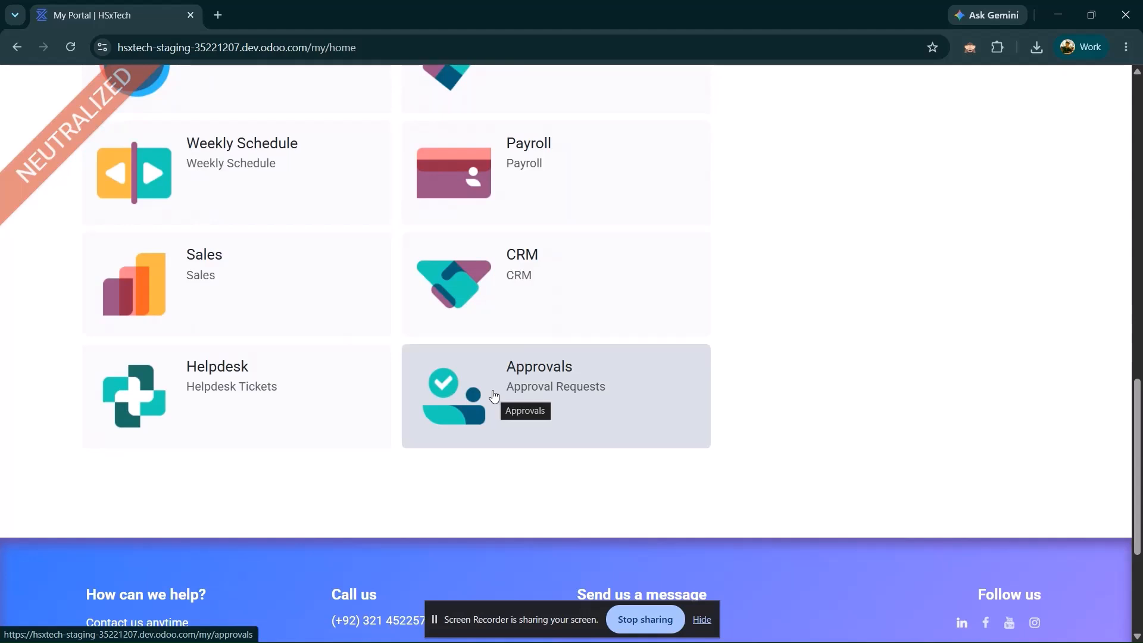
{"action": "left_click", "coordinate": [480, 399]}
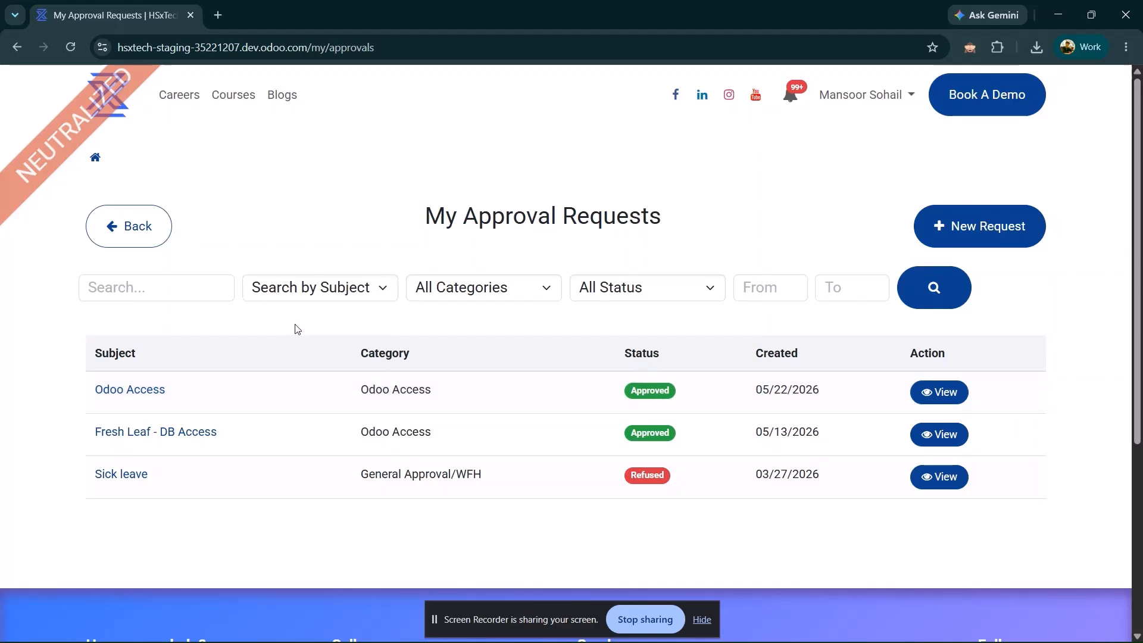
{"action": "left_click", "coordinate": [308, 297]}
Start a new approval request, examine the available categories and choose Off Cycle [Deployment Release]
{"action": "left_click", "coordinate": [948, 228]}
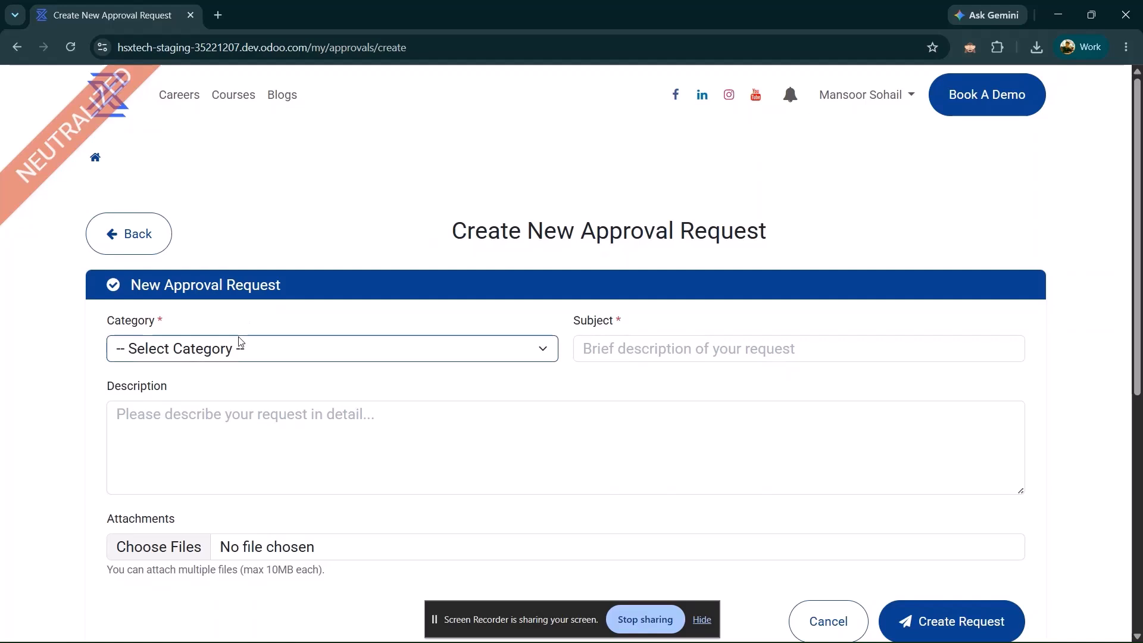
{"action": "left_click", "coordinate": [241, 341]}
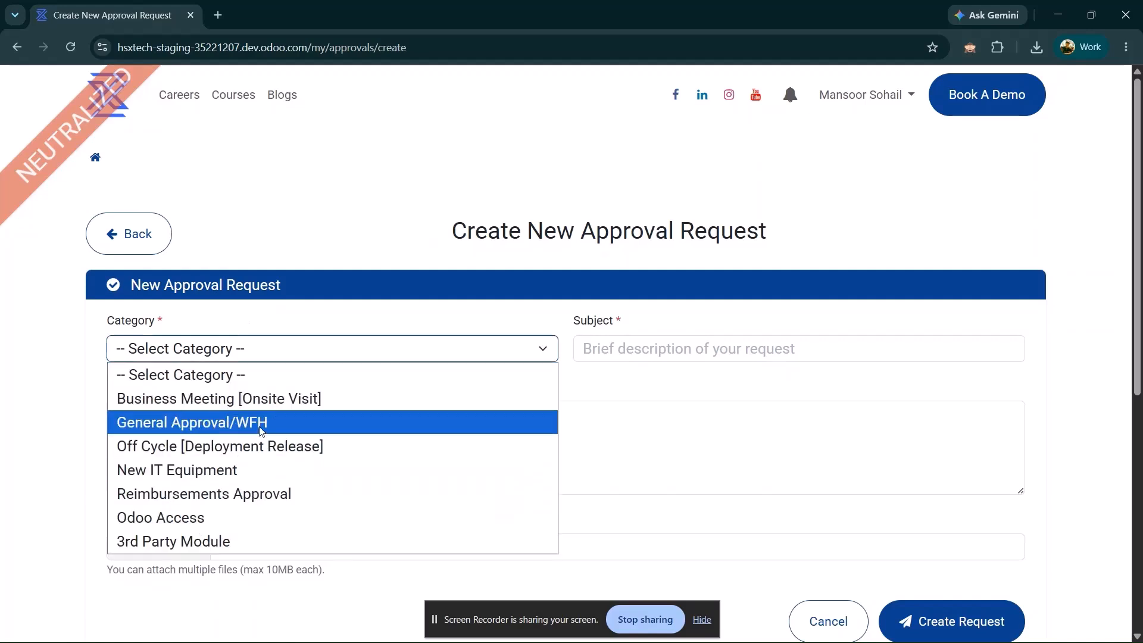
{"action": "left_click", "coordinate": [410, 327]}
{"action": "left_click", "coordinate": [382, 352]}
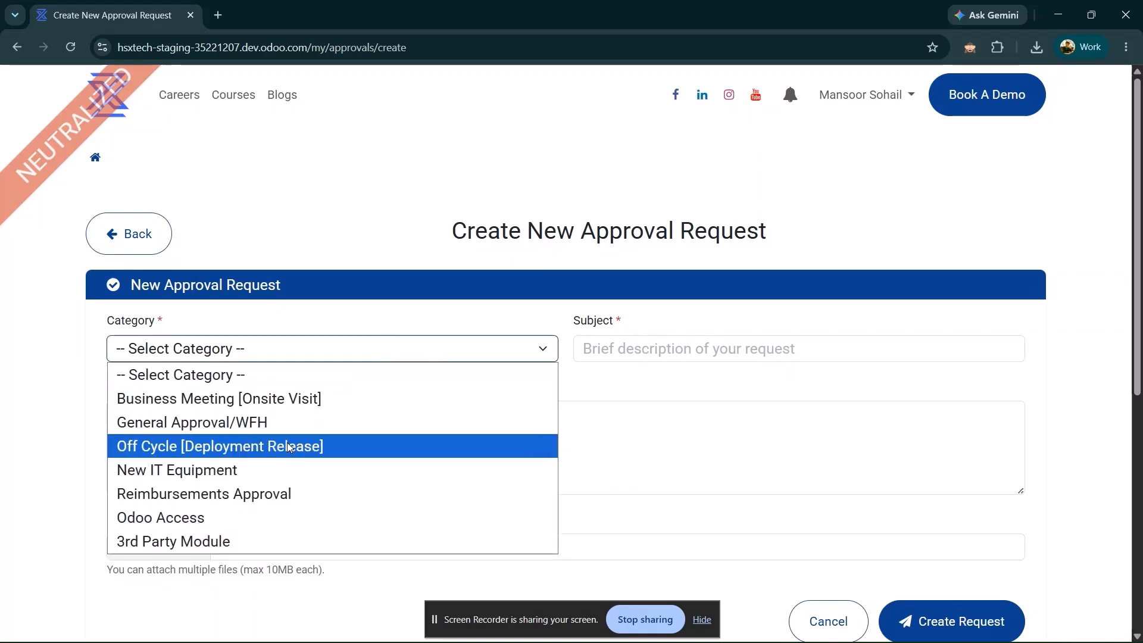
{"action": "left_click", "coordinate": [266, 449]}
Enter the subject "type in subject matter", the date 31/07/2026 07:08 pm and the reference 001
{"action": "left_click", "coordinate": [674, 349]}
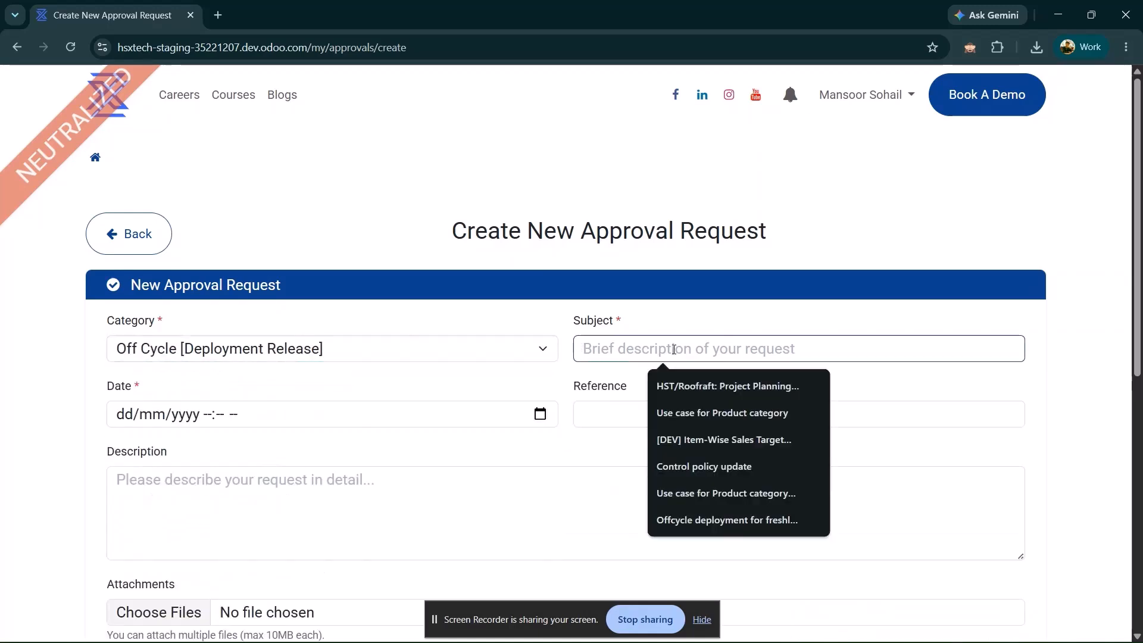
{"action": "type", "text": "type in subject matter"}
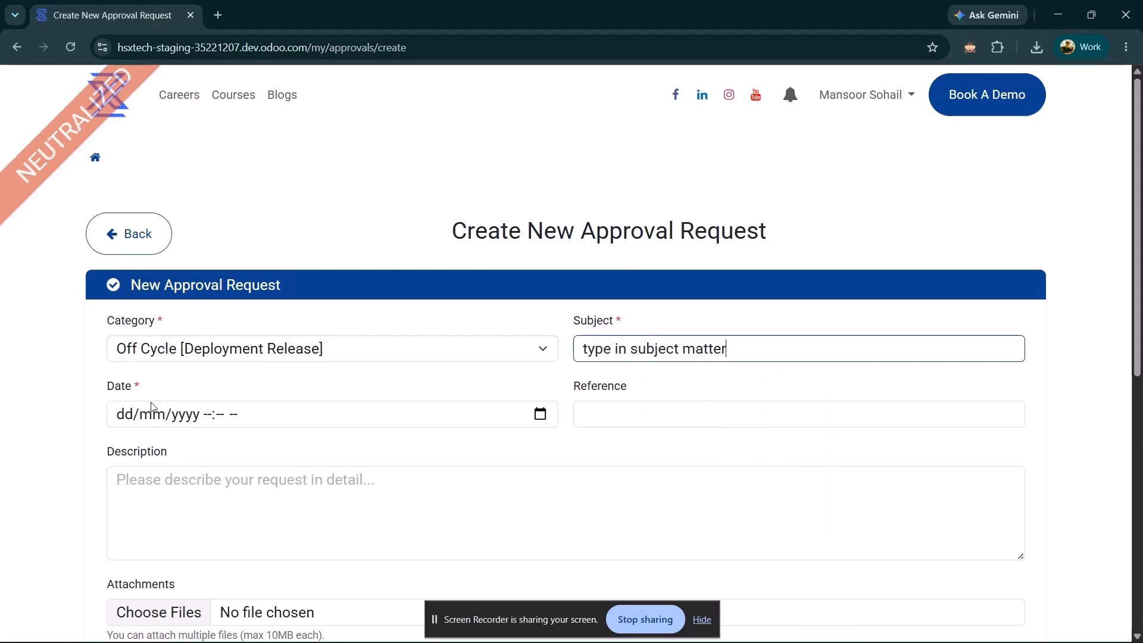
{"action": "left_click", "coordinate": [540, 413]}
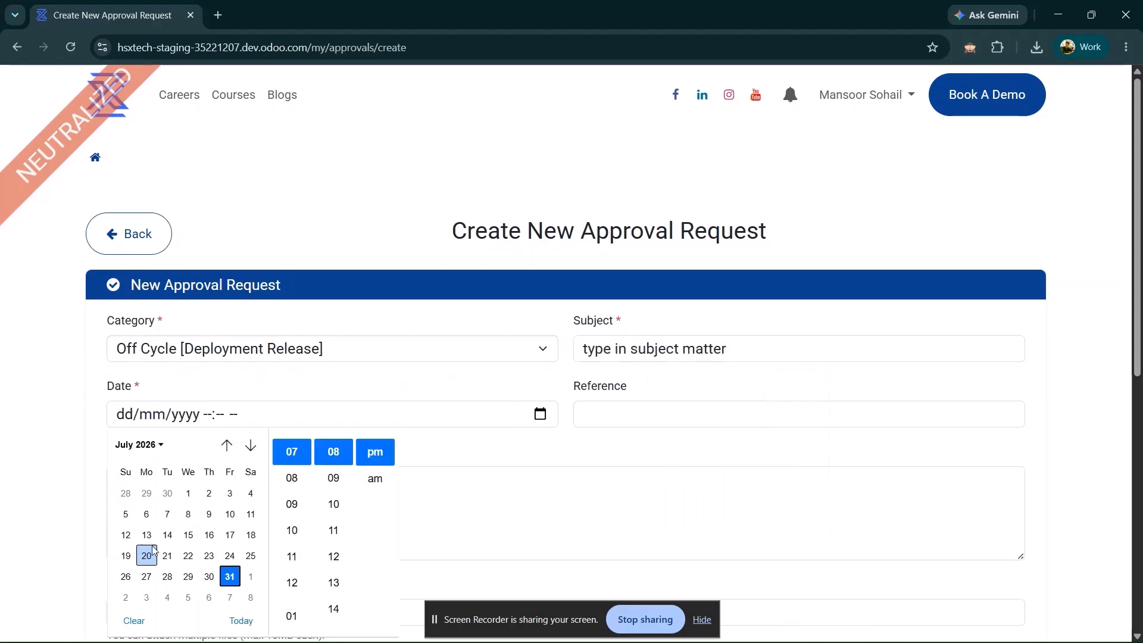
{"action": "left_click", "coordinate": [232, 579]}
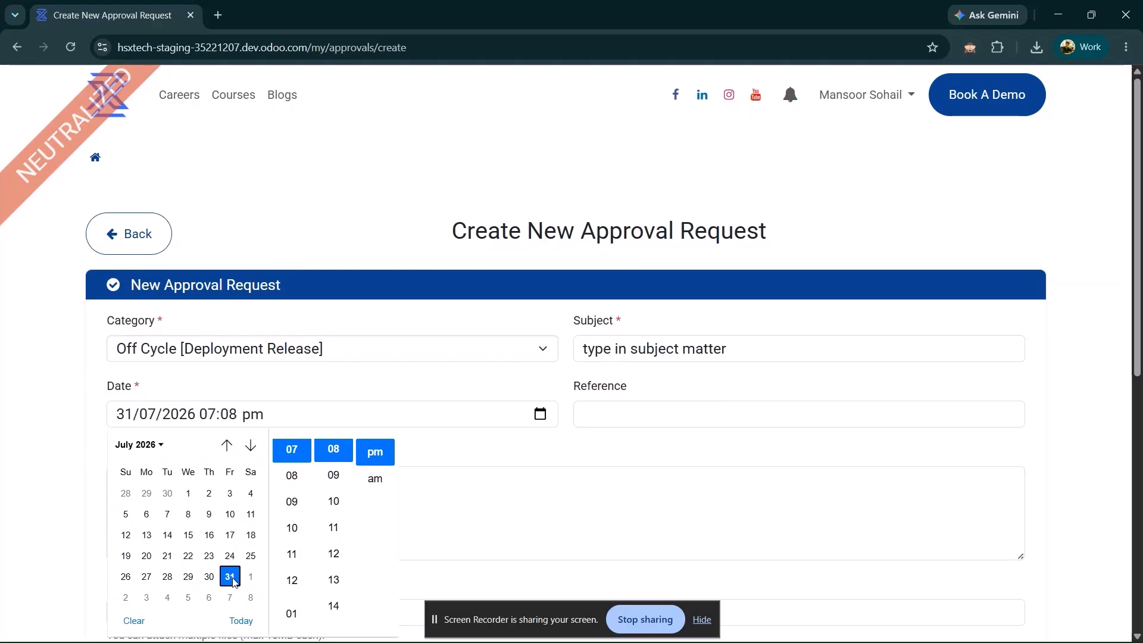
{"action": "left_click", "coordinate": [464, 493]}
{"action": "left_click", "coordinate": [704, 421]}
{"action": "type", "text": "001"}
Enter "test" as the request's description and create the approval request
{"action": "scroll", "coordinate": [704, 421], "scroll_direction": "down", "scroll_amount": 3}
{"action": "left_click", "coordinate": [468, 341]}
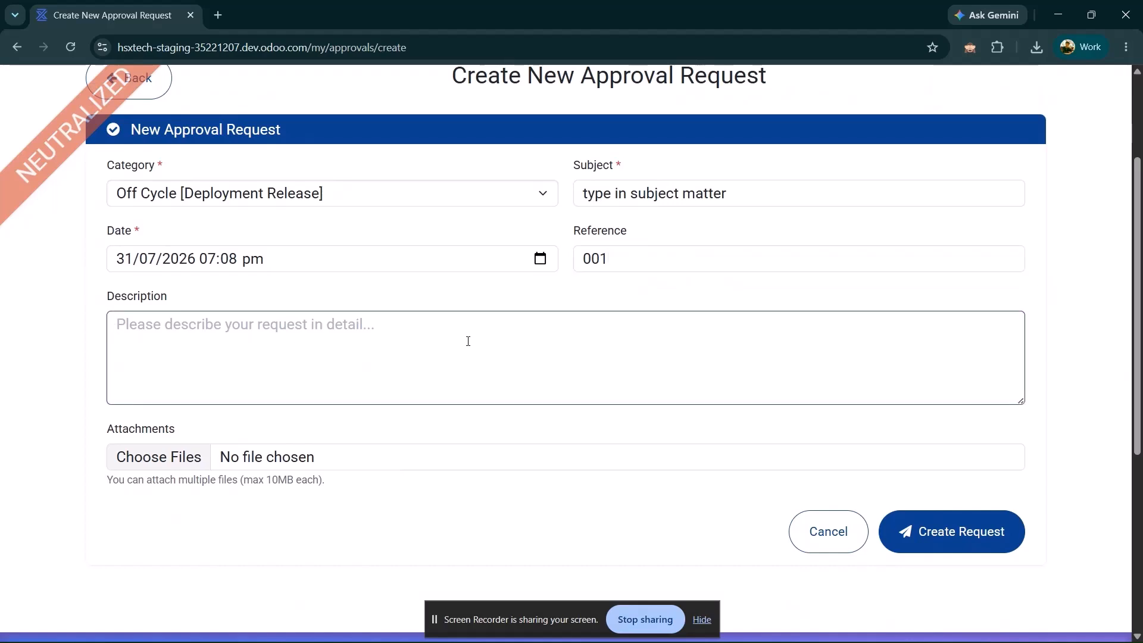
{"action": "type", "text": "test"}
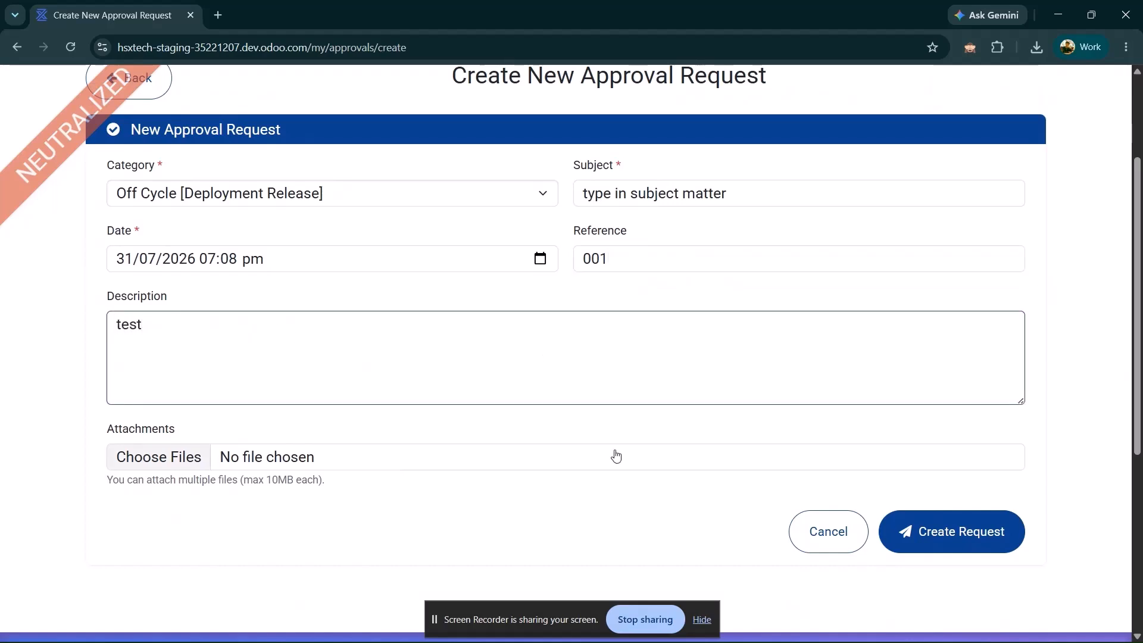
{"action": "scroll", "coordinate": [616, 455], "scroll_direction": "down", "scroll_amount": 1}
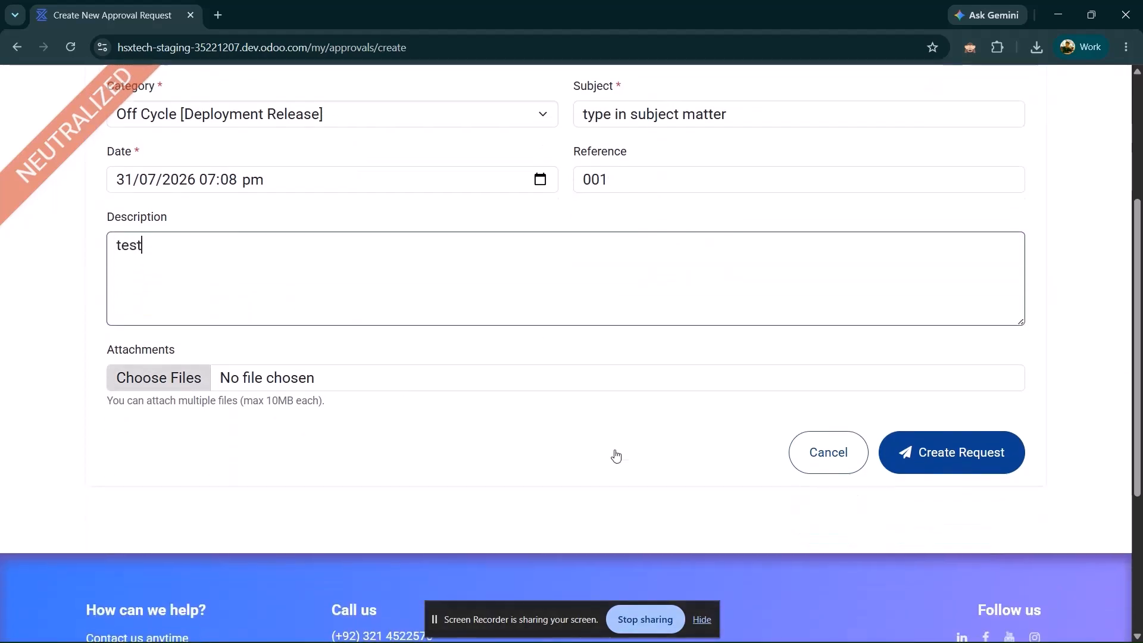
{"action": "left_click", "coordinate": [937, 467]}
Submit the new request for approval, and return to the requests list after reviewing its details and approvers
{"action": "scroll", "coordinate": [936, 464], "scroll_direction": "down", "scroll_amount": 5}
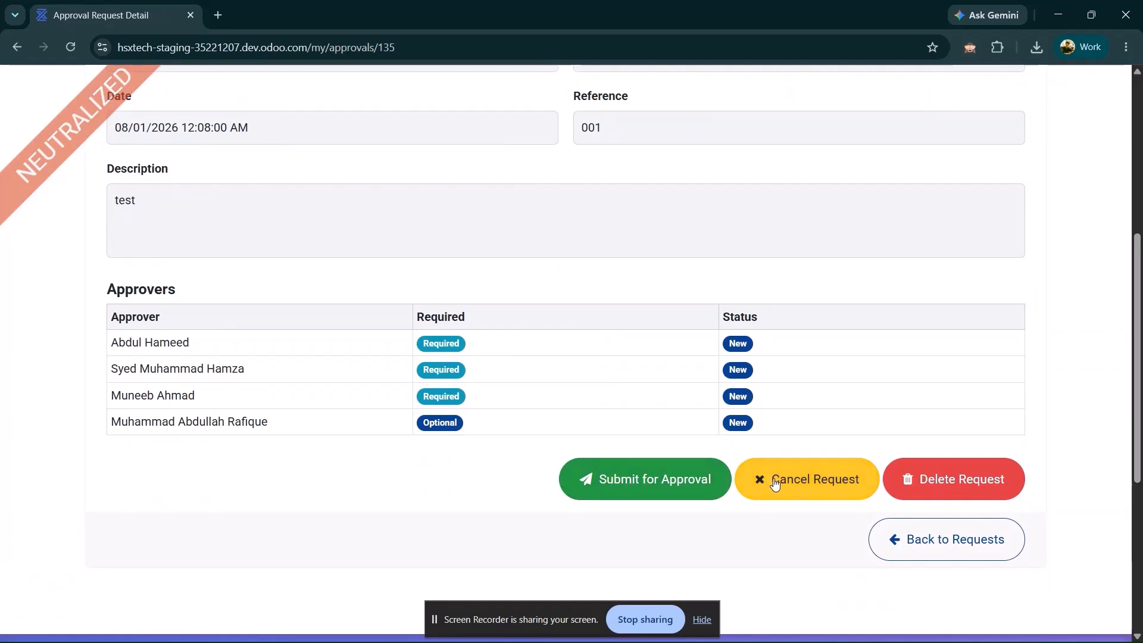
{"action": "left_click", "coordinate": [659, 494]}
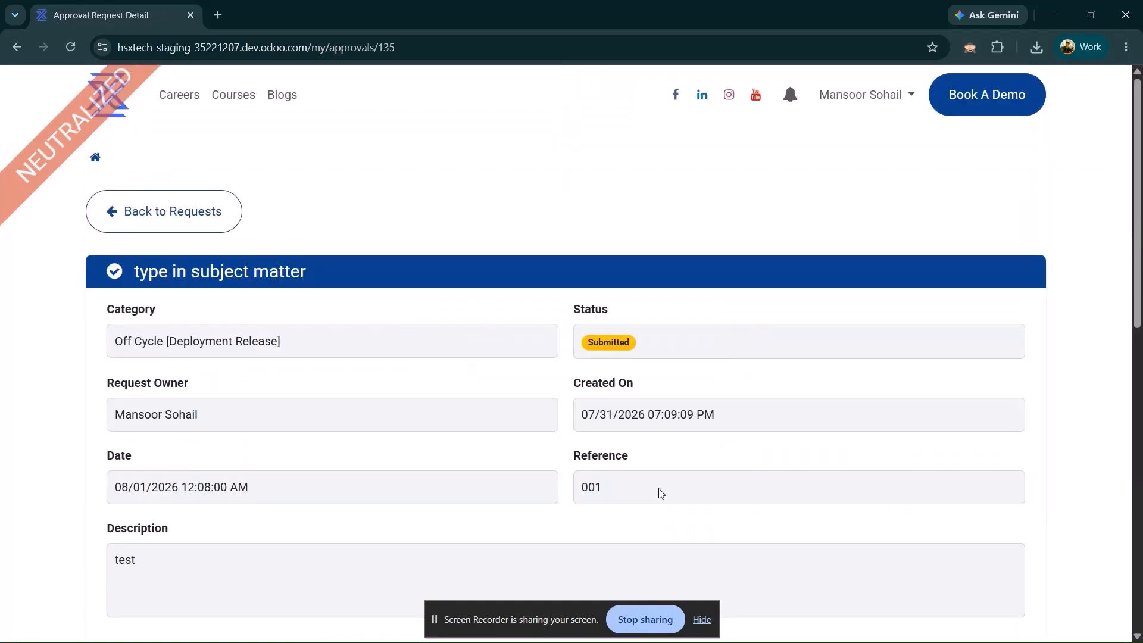
{"action": "scroll", "coordinate": [658, 489], "scroll_direction": "down", "scroll_amount": 10}
{"action": "scroll", "coordinate": [658, 490], "scroll_direction": "up", "scroll_amount": 7}
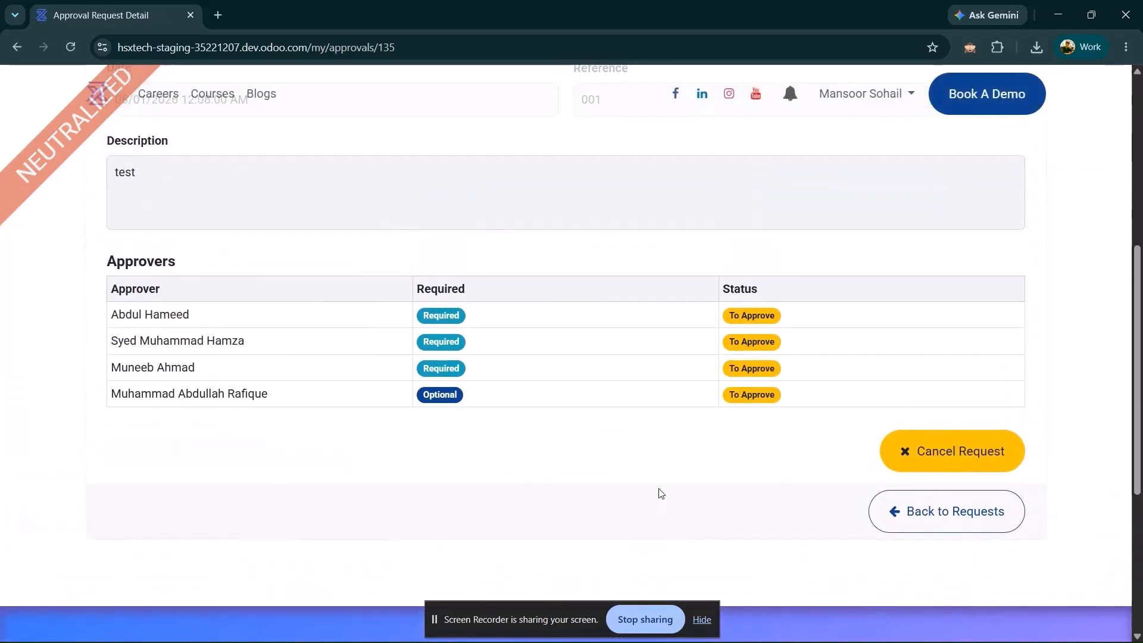
{"action": "scroll", "coordinate": [658, 492], "scroll_direction": "up", "scroll_amount": 5}
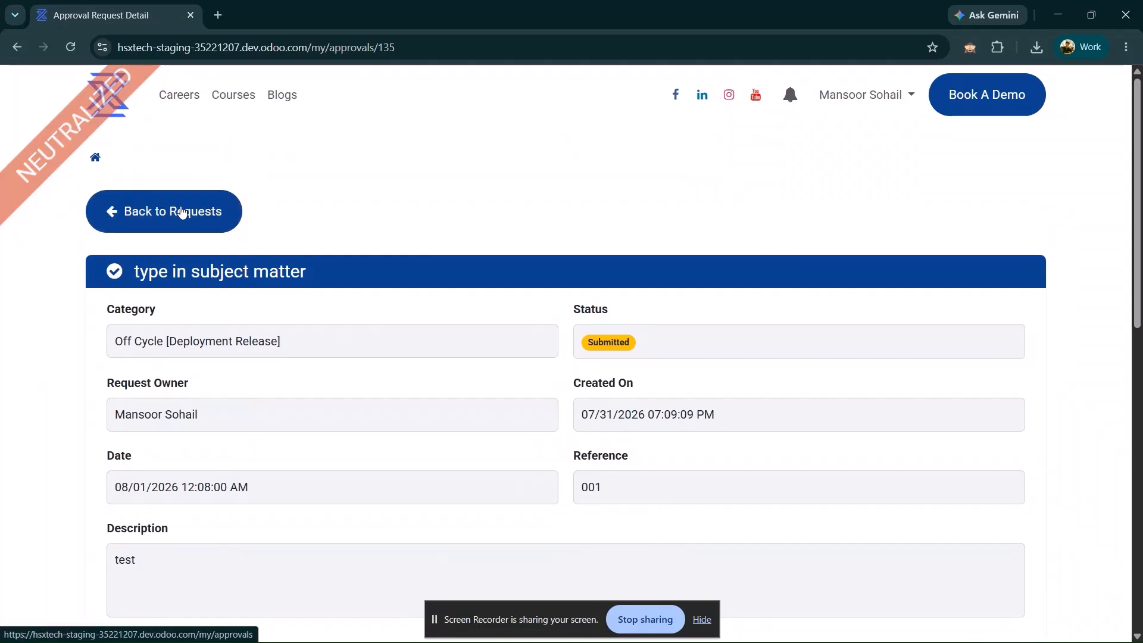
{"action": "left_click", "coordinate": [180, 212]}
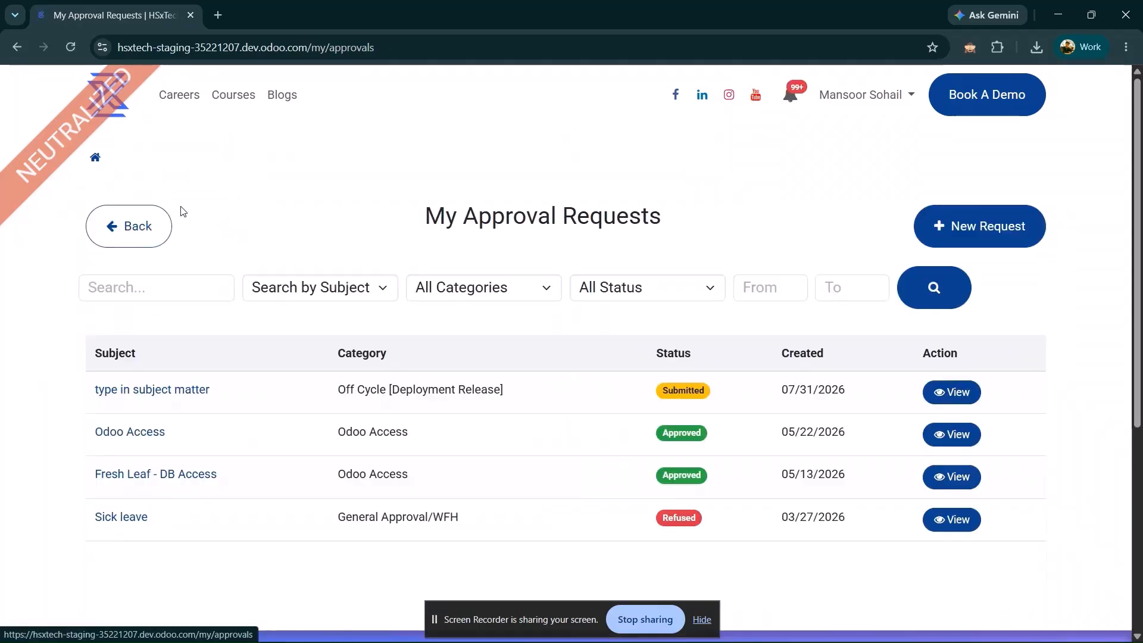
Return to the portal home and open the Helpdesk tickets page
{"action": "left_click", "coordinate": [155, 223]}
{"action": "scroll", "coordinate": [255, 466], "scroll_direction": "down", "scroll_amount": 9}
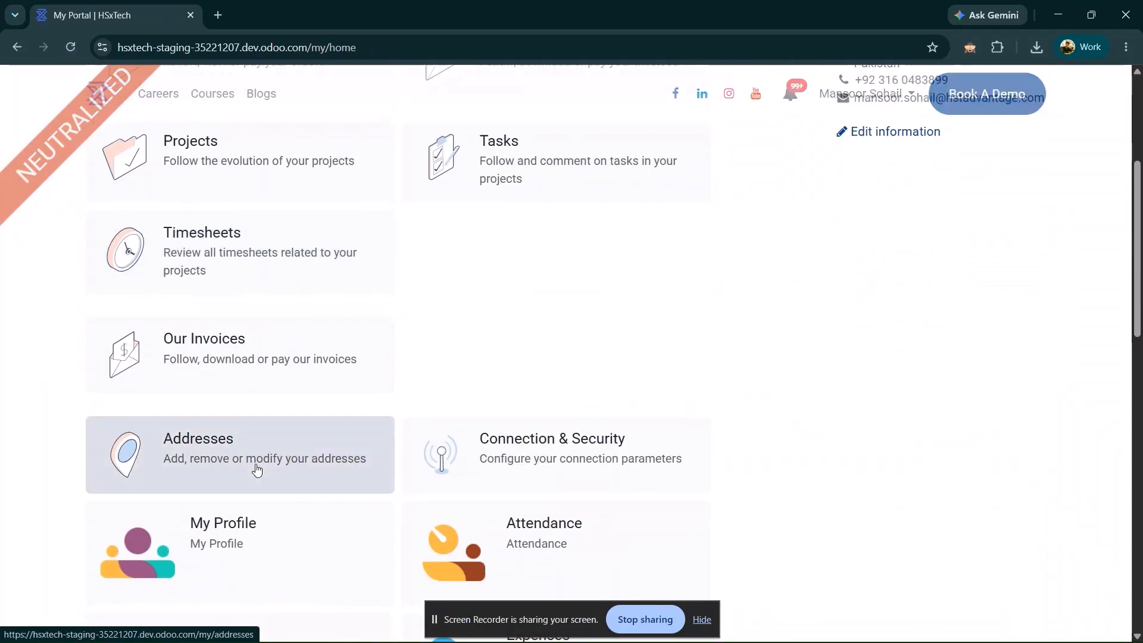
{"action": "scroll", "coordinate": [256, 469], "scroll_direction": "down", "scroll_amount": 8}
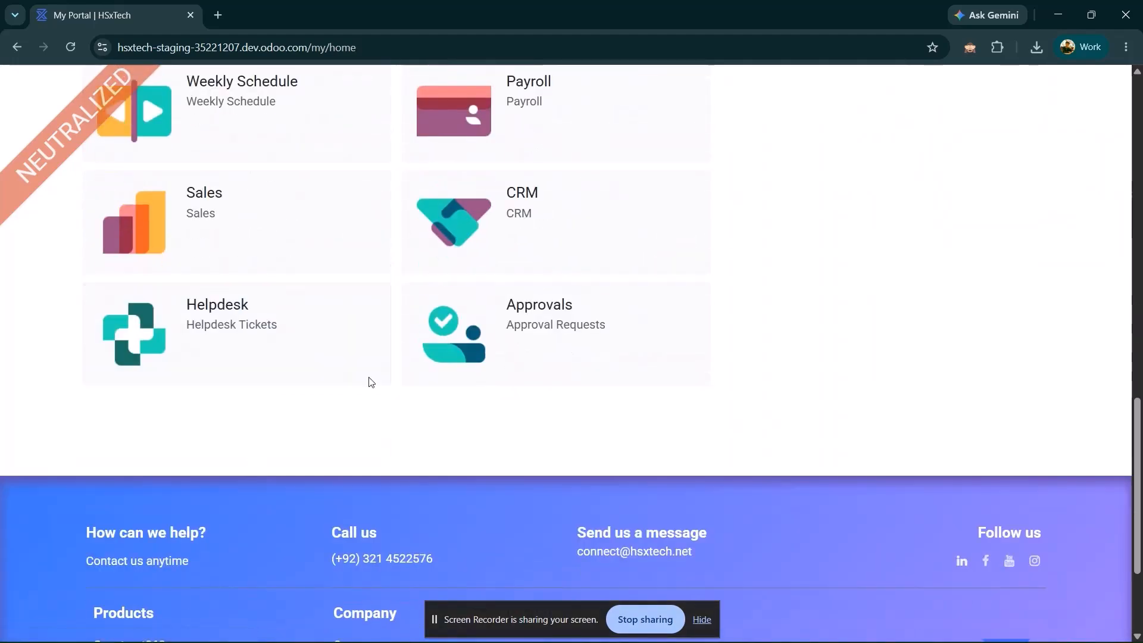
{"action": "left_click", "coordinate": [288, 354]}
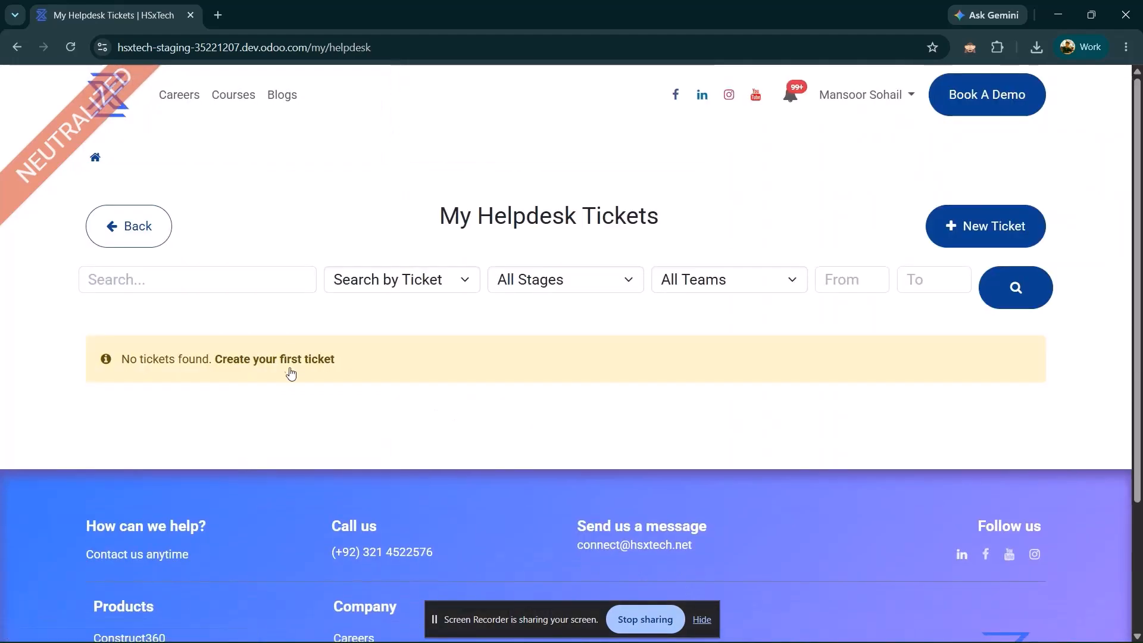
Open the new support ticket form, look over its fields, and return to the portal home
{"action": "left_click", "coordinate": [965, 225]}
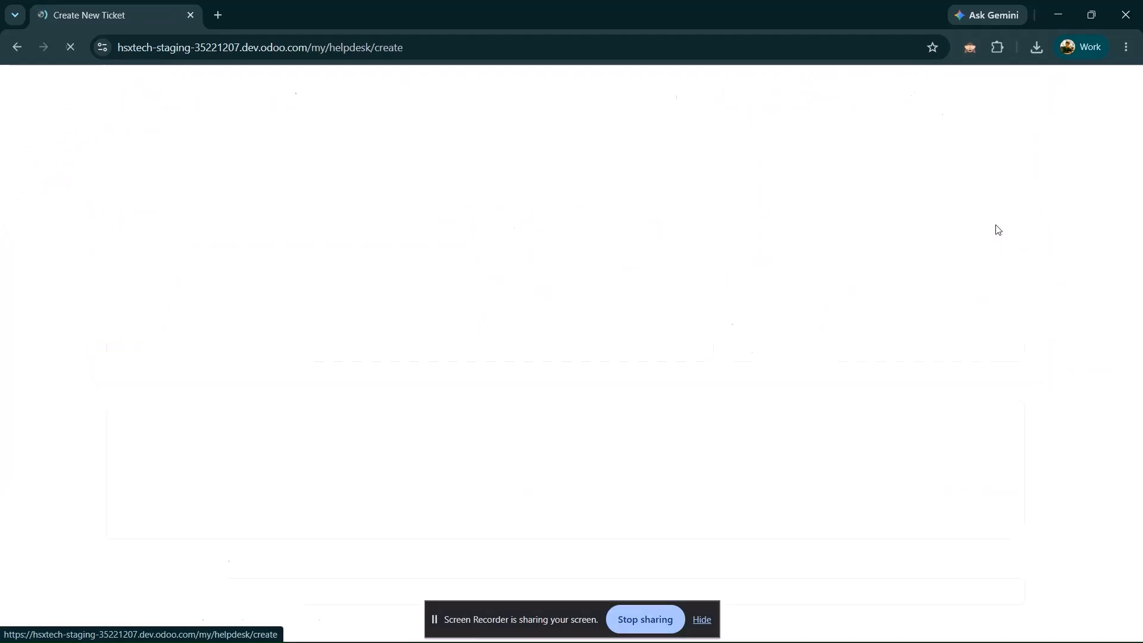
{"action": "scroll", "coordinate": [331, 367], "scroll_direction": "down", "scroll_amount": 2}
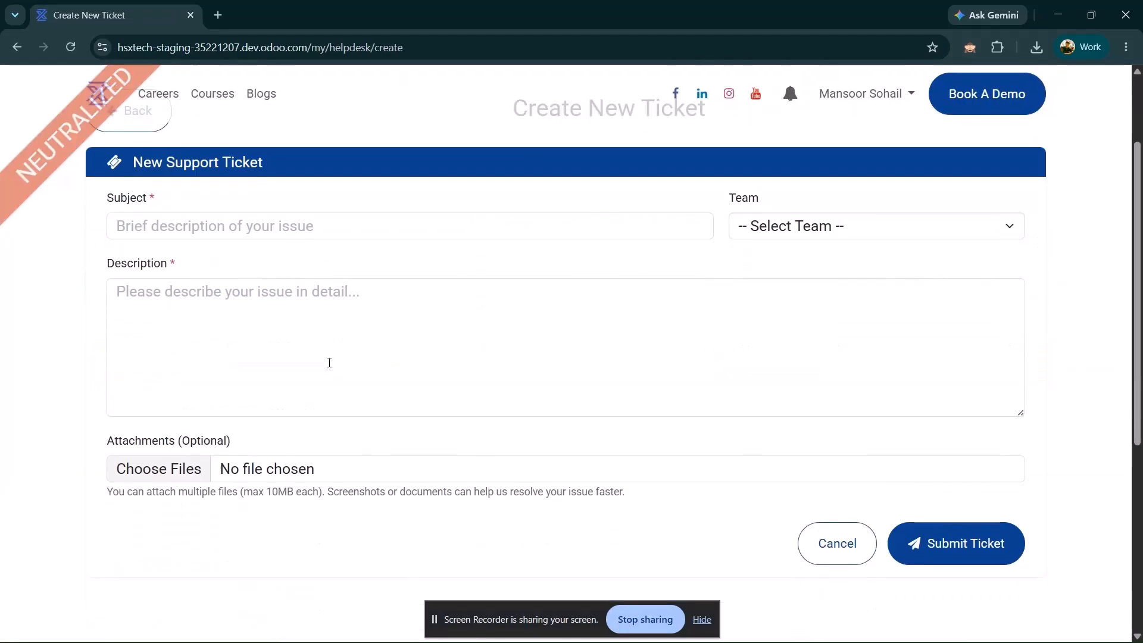
{"action": "scroll", "coordinate": [329, 362], "scroll_direction": "up", "scroll_amount": 2}
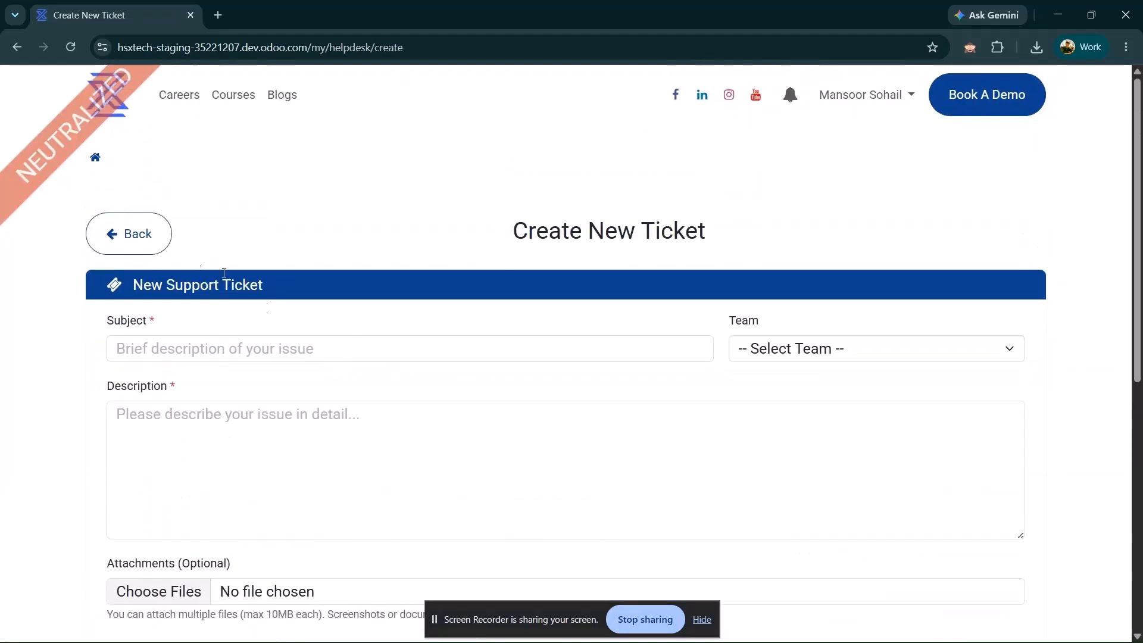
{"action": "left_click", "coordinate": [130, 238]}
{"action": "left_click", "coordinate": [131, 239]}
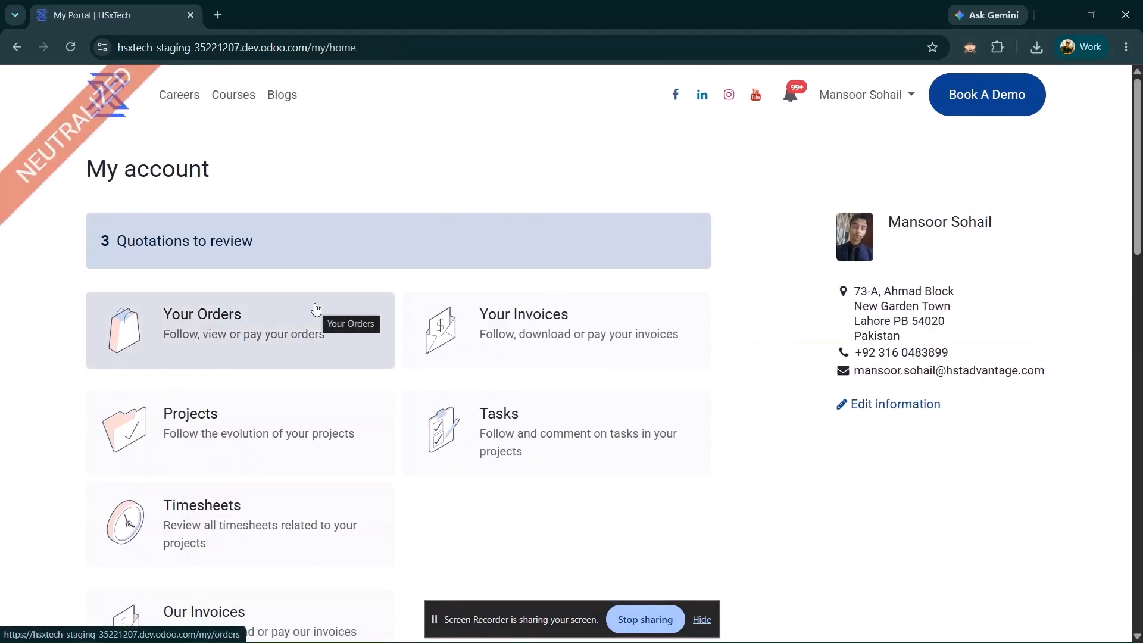
Open the CRM opportunities page, view the details of the TEST lead, and return to the portal home
{"action": "scroll", "coordinate": [316, 308], "scroll_direction": "down", "scroll_amount": 12}
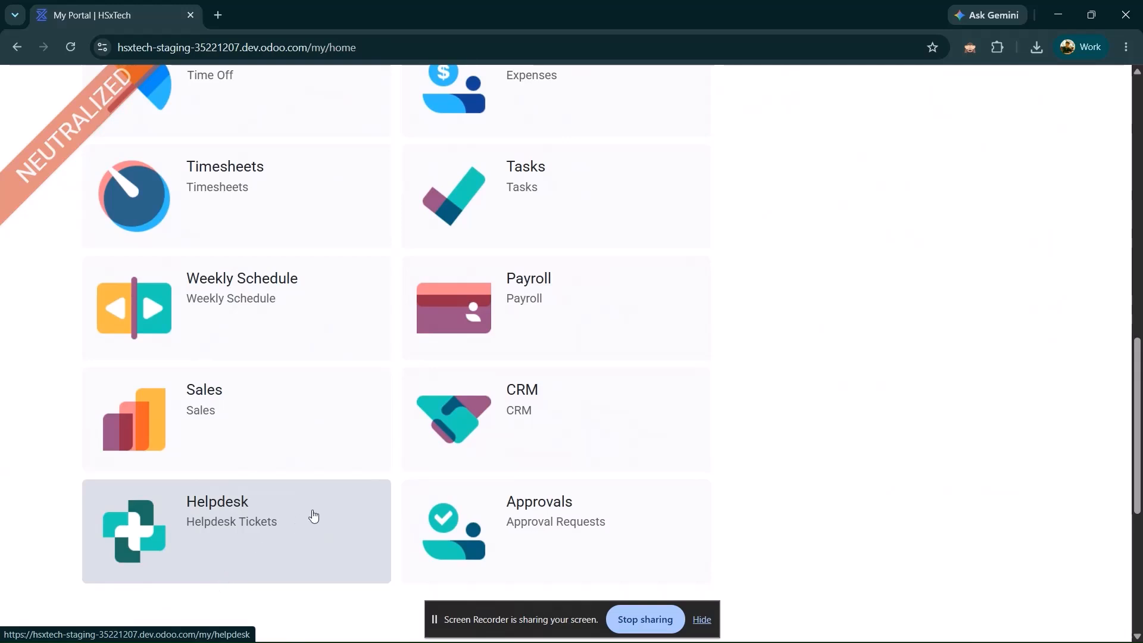
{"action": "left_click", "coordinate": [481, 426]}
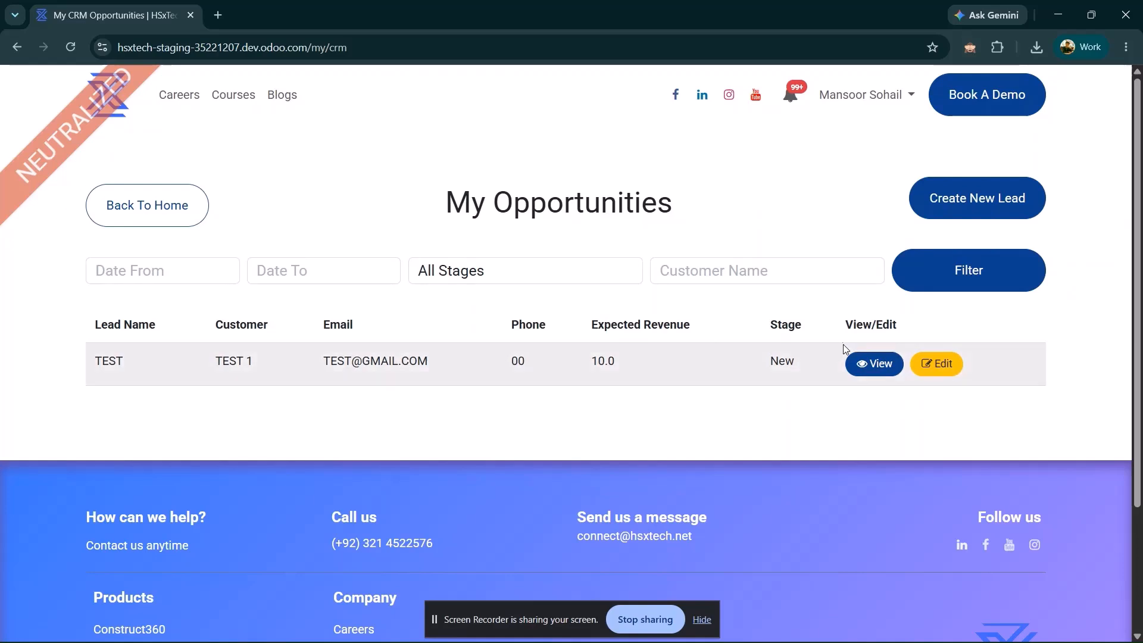
{"action": "left_click", "coordinate": [868, 369]}
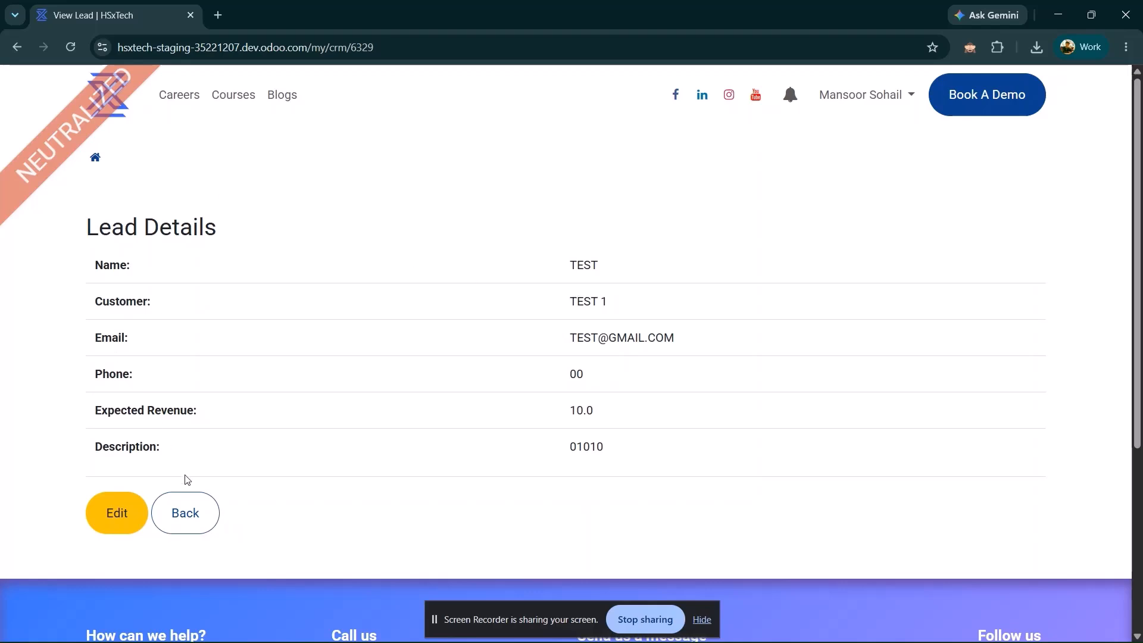
{"action": "left_click", "coordinate": [184, 516]}
{"action": "left_click", "coordinate": [158, 222]}
Open the Weekly Schedule page from the portal home and start a new schedule request
{"action": "scroll", "coordinate": [374, 426], "scroll_direction": "down", "scroll_amount": 7}
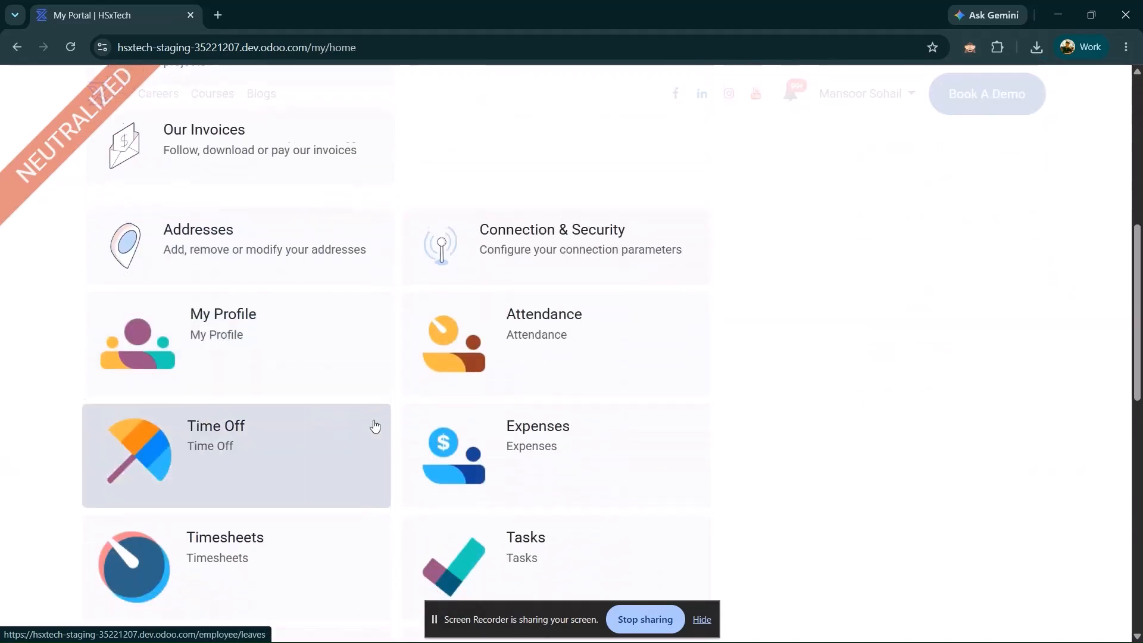
{"action": "scroll", "coordinate": [375, 426], "scroll_direction": "down", "scroll_amount": 7}
{"action": "scroll", "coordinate": [374, 426], "scroll_direction": "up", "scroll_amount": 3}
{"action": "scroll", "coordinate": [465, 456], "scroll_direction": "up", "scroll_amount": 3}
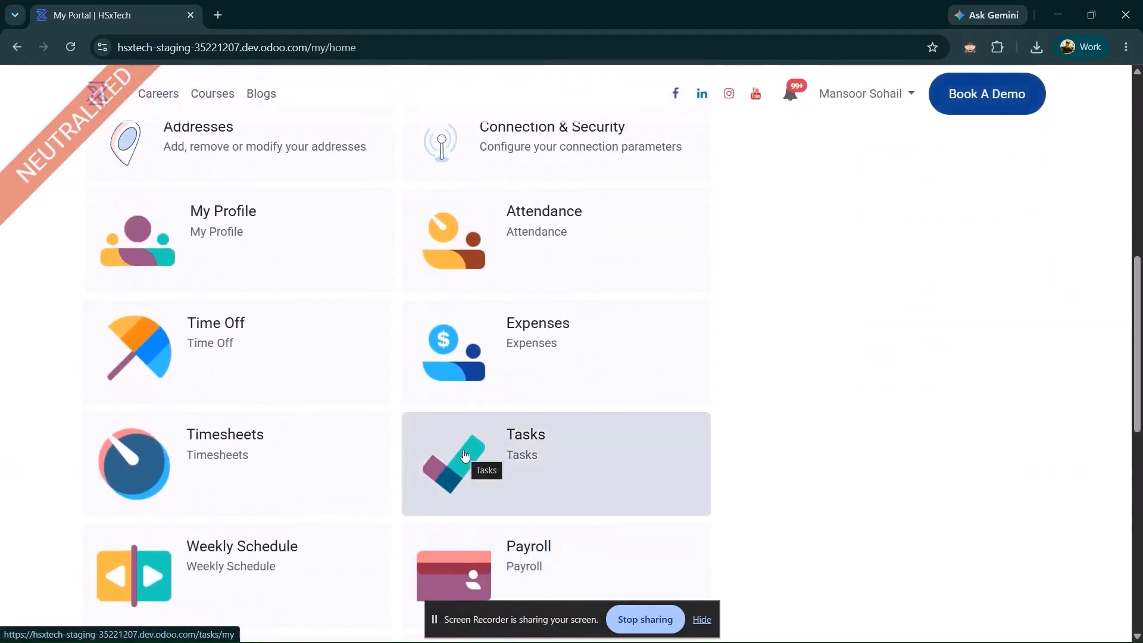
{"action": "scroll", "coordinate": [465, 455], "scroll_direction": "down", "scroll_amount": 3}
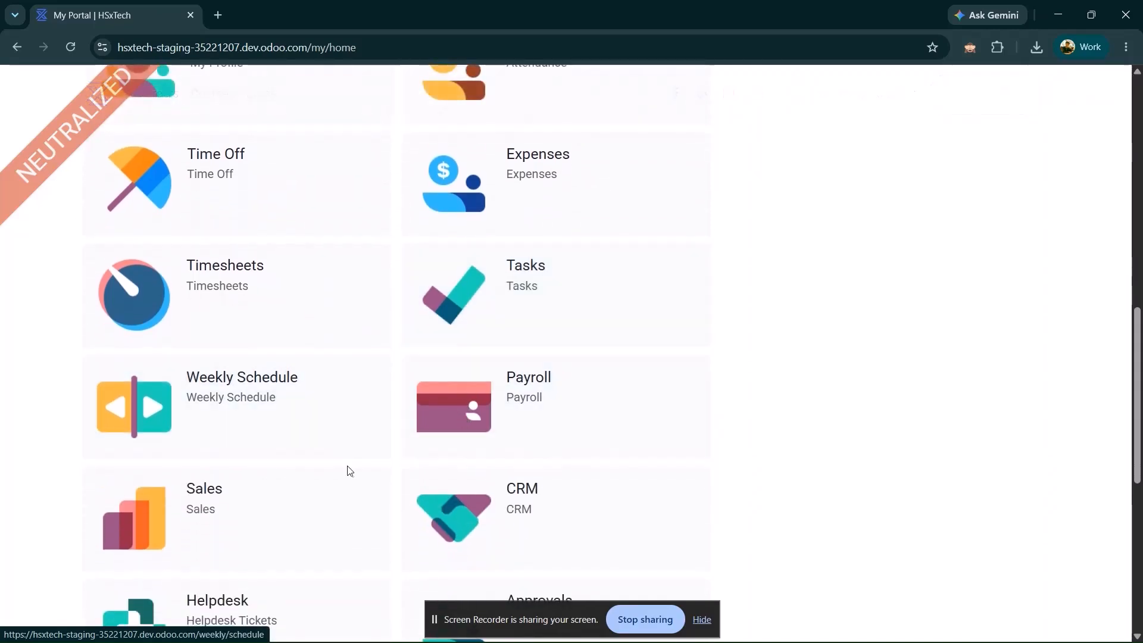
{"action": "left_click", "coordinate": [313, 434]}
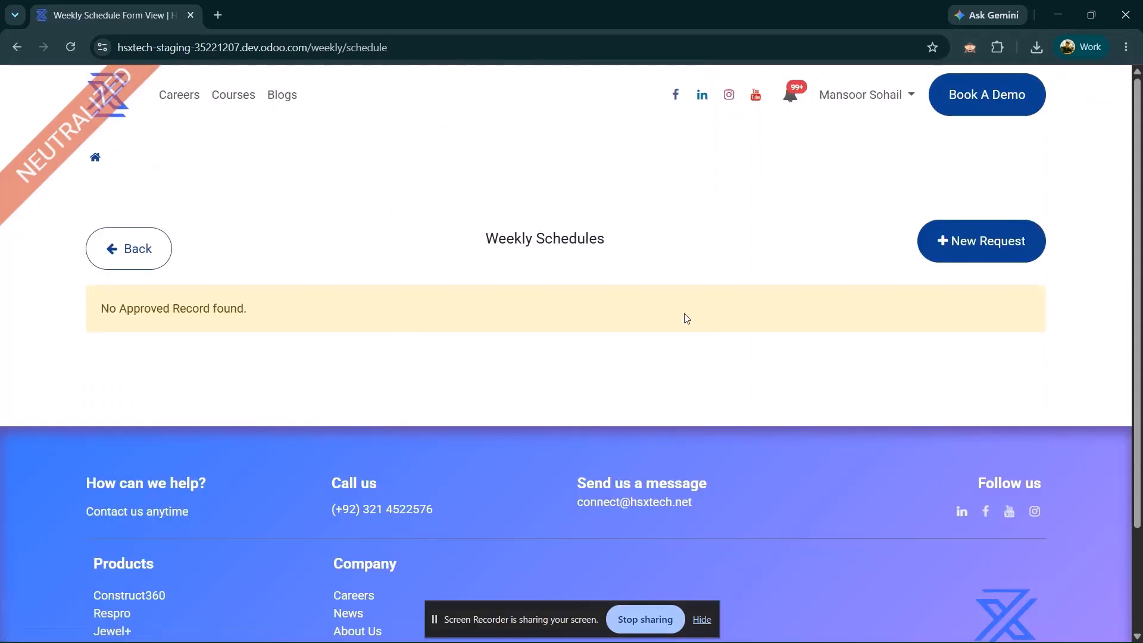
{"action": "left_click", "coordinate": [979, 235]}
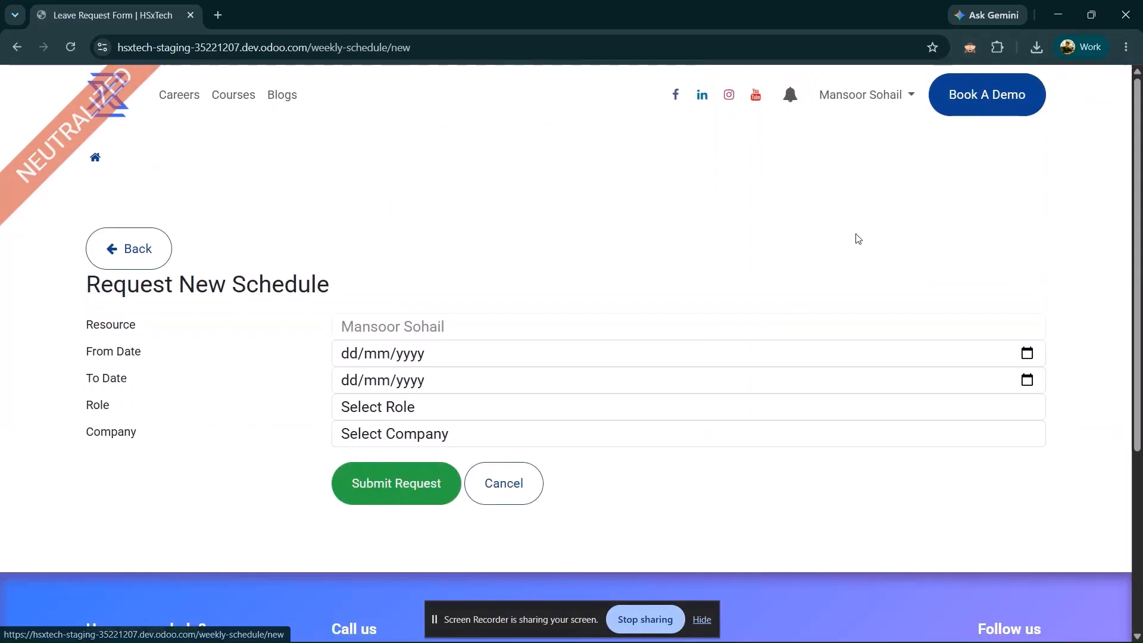
Try filling in the schedule request with a From Date of 01/01/1999 and a To Date on 20 February
{"action": "left_click", "coordinate": [401, 335]}
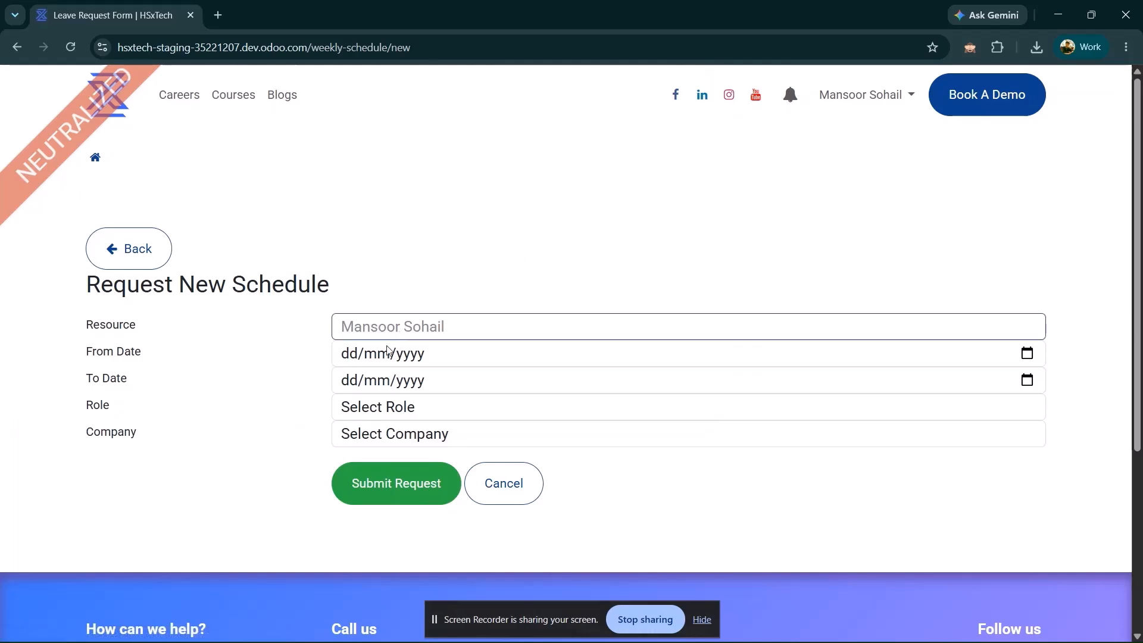
{"action": "left_click", "coordinate": [351, 359]}
{"action": "type", "text": "01/01/"}
{"action": "type", "text": "1999"}
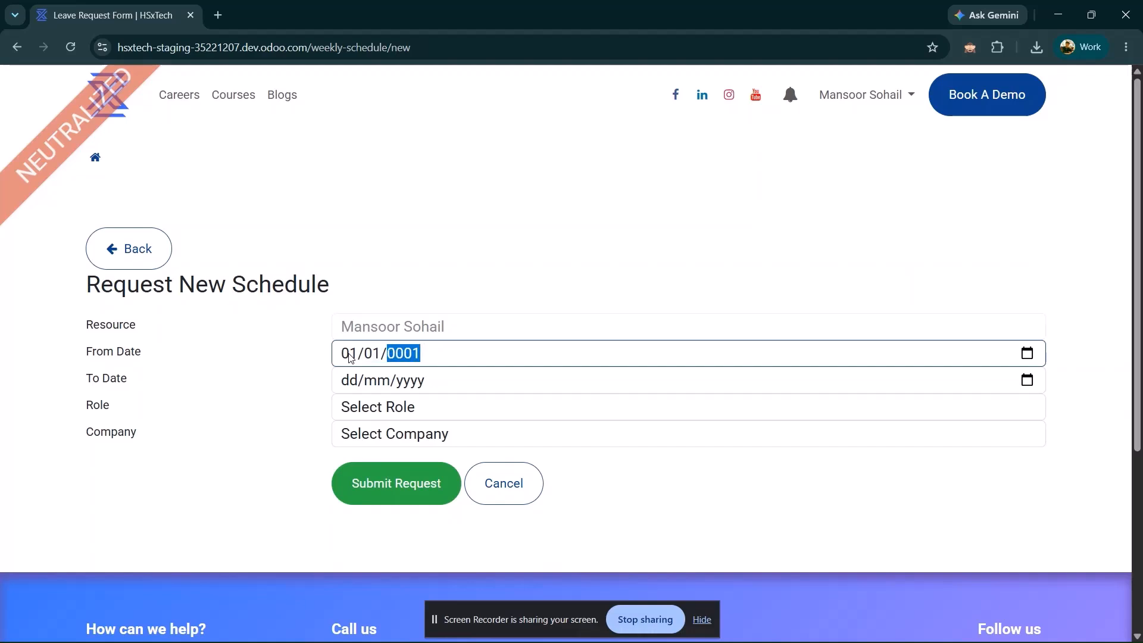
{"action": "left_click", "coordinate": [342, 379]}
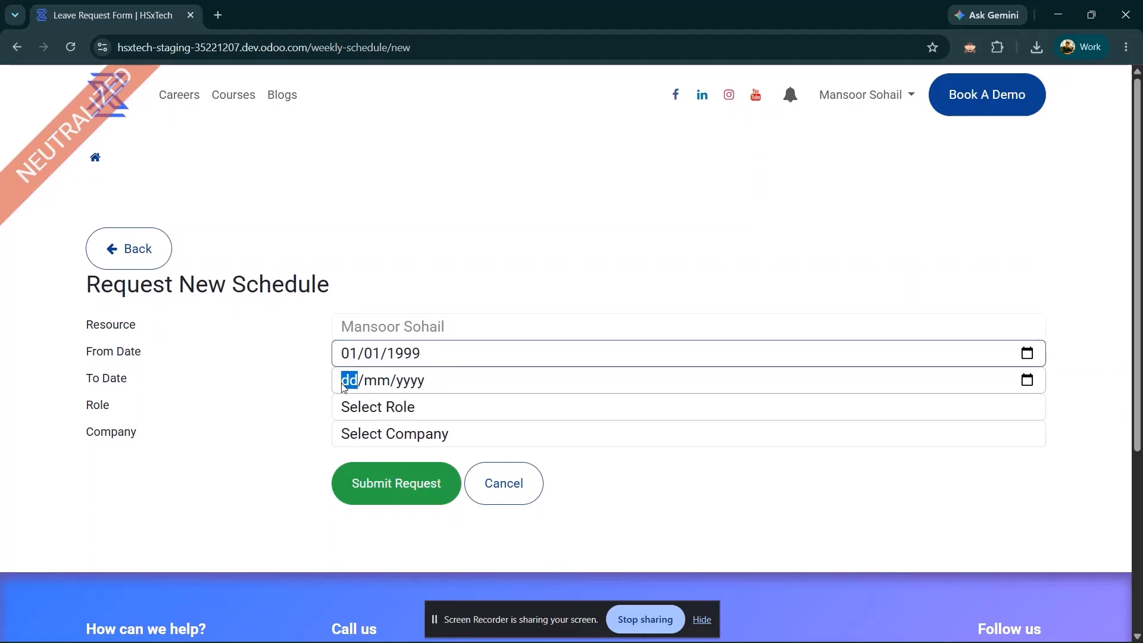
{"action": "type", "text": "20/02/0"}
{"action": "type", "text": "200"}
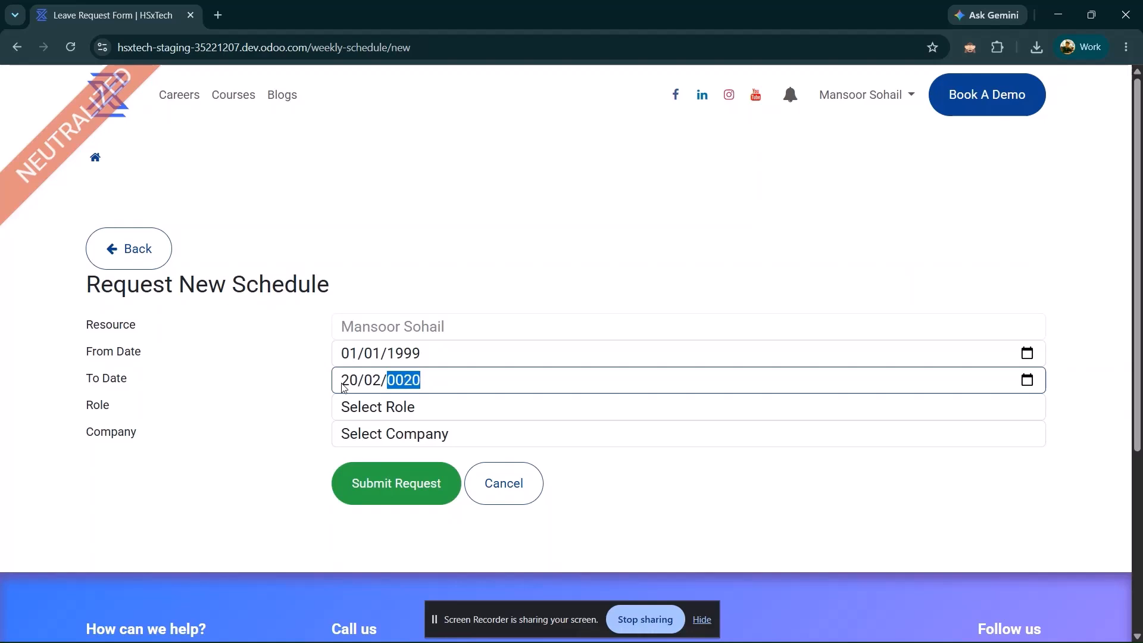
{"action": "left_click", "coordinate": [351, 434]}
{"action": "left_click", "coordinate": [360, 505]}
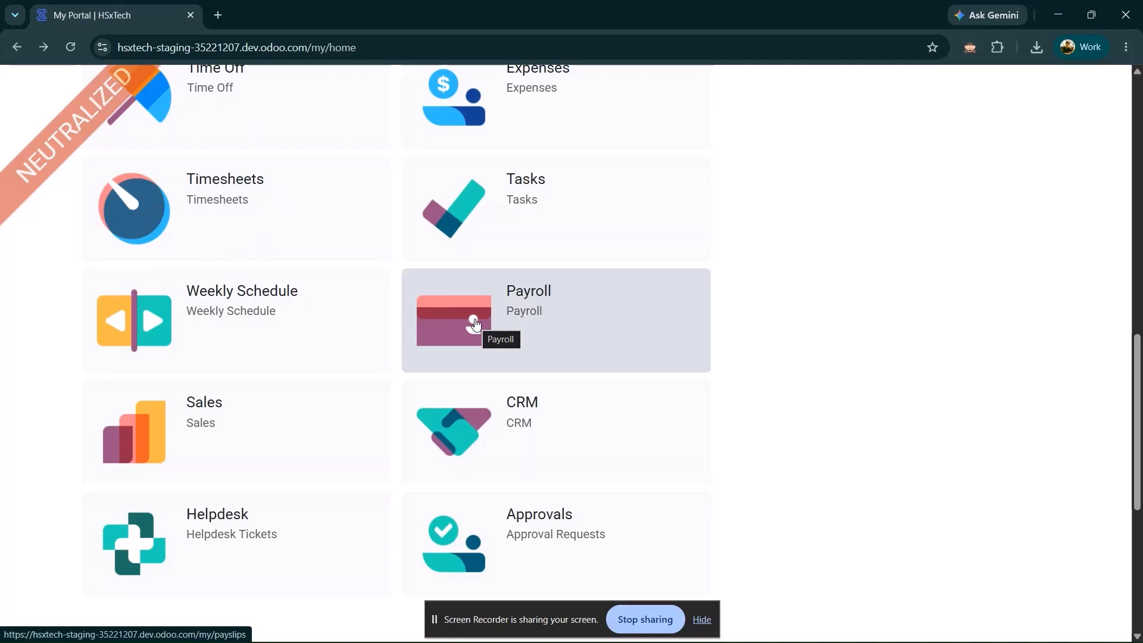
Open the My Tasks page, examine the task list, search criteria and stage filter options, and return to the portal home
{"action": "scroll", "coordinate": [474, 324], "scroll_direction": "up", "scroll_amount": 2}
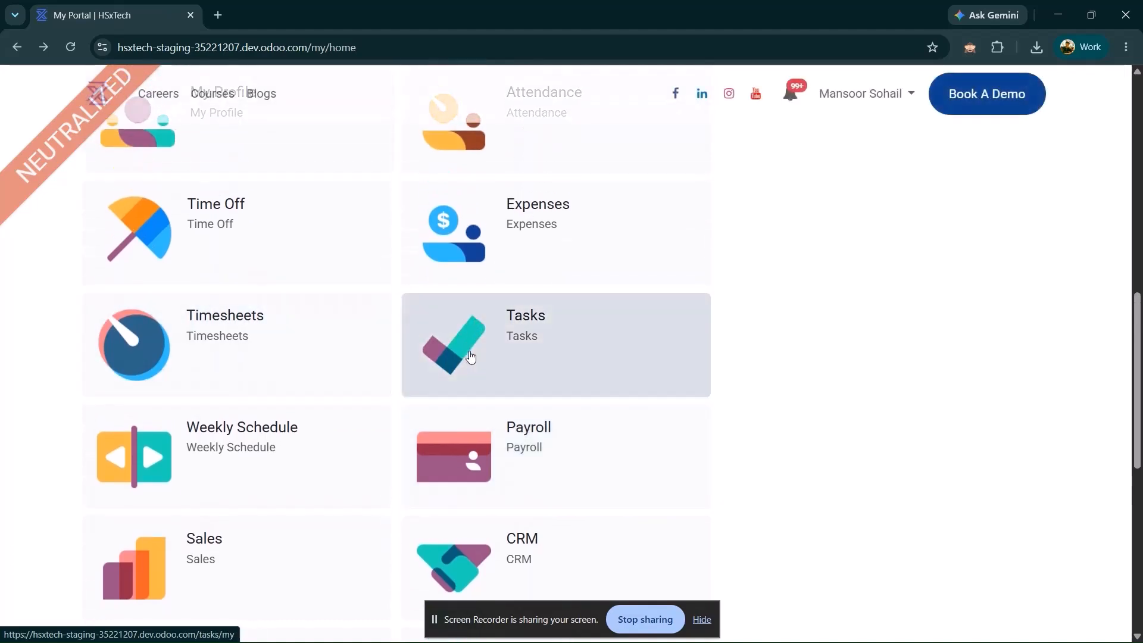
{"action": "left_click", "coordinate": [480, 336]}
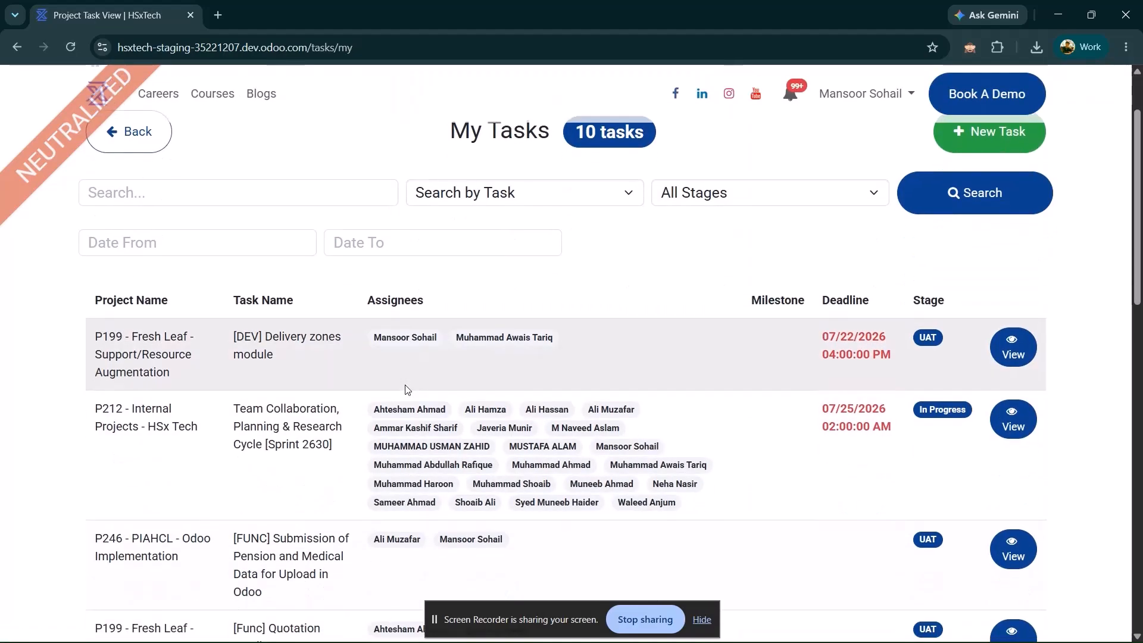
{"action": "scroll", "coordinate": [408, 390], "scroll_direction": "down", "scroll_amount": 8}
{"action": "scroll", "coordinate": [403, 382], "scroll_direction": "up", "scroll_amount": 10}
{"action": "left_click", "coordinate": [562, 286]}
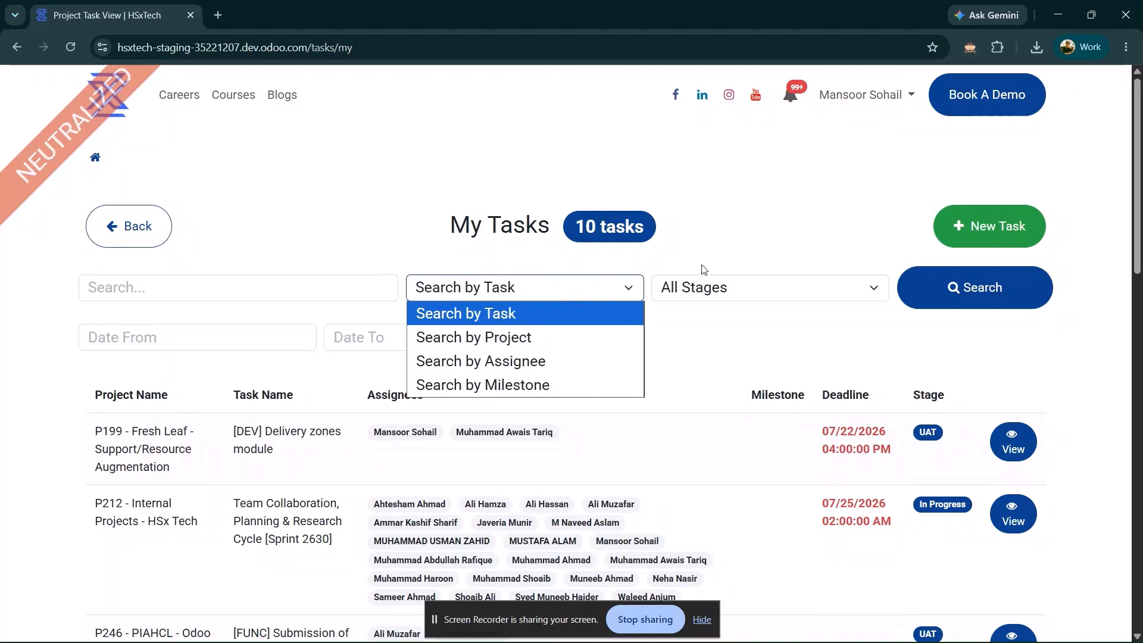
{"action": "left_click", "coordinate": [705, 280]}
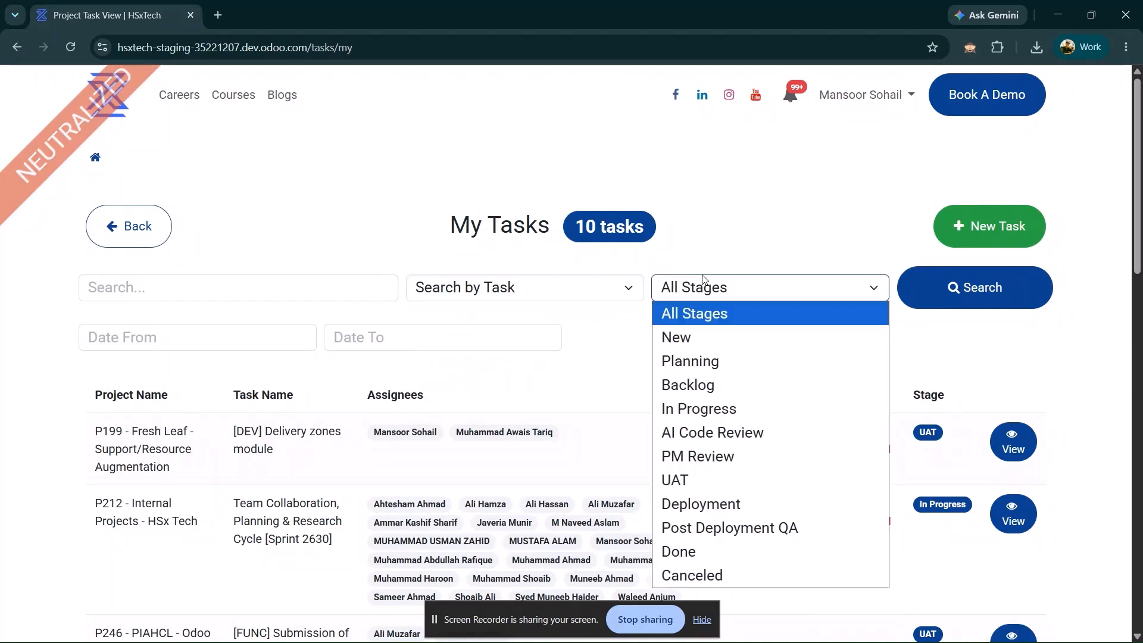
{"action": "left_click", "coordinate": [569, 383]}
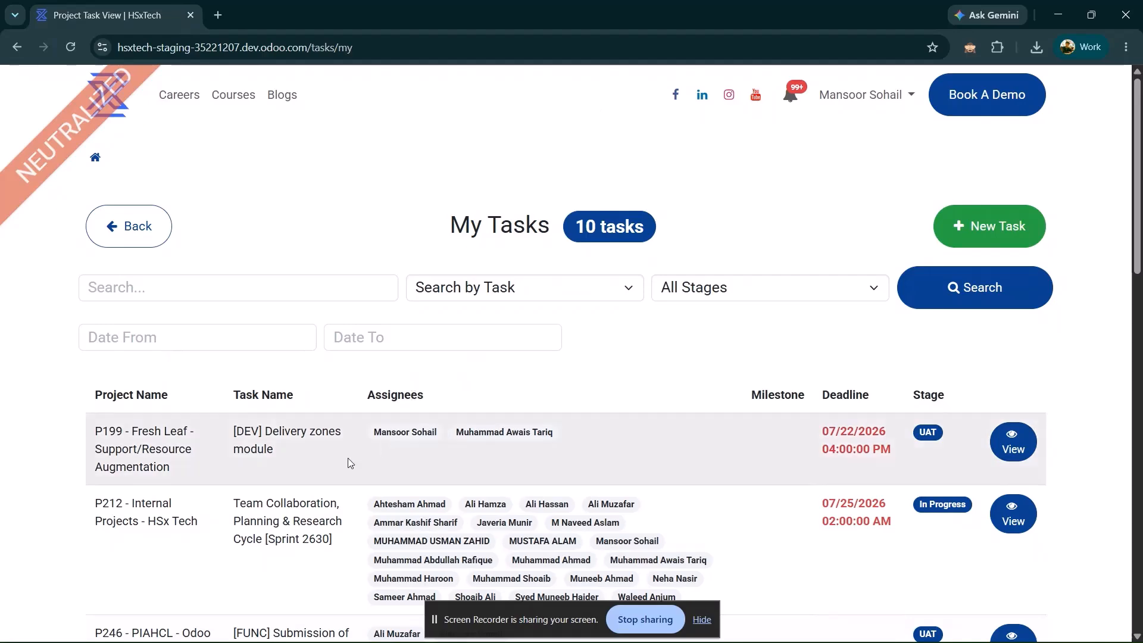
{"action": "left_click", "coordinate": [143, 225]}
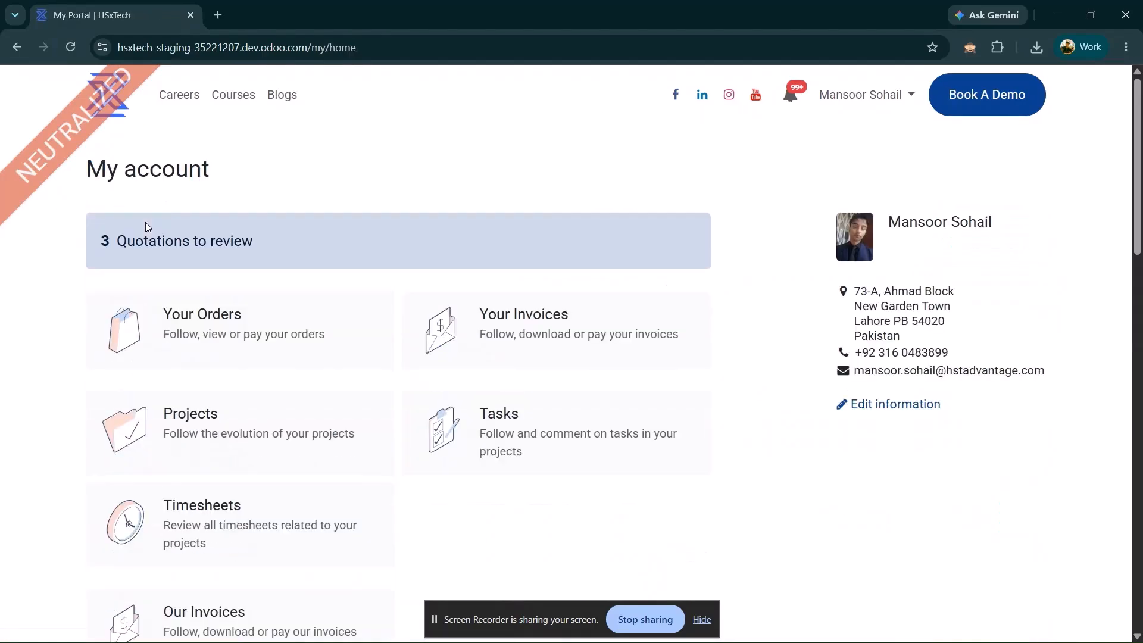
Open the My Timesheets page and look through the logged entries
{"action": "scroll", "coordinate": [267, 348], "scroll_direction": "down", "scroll_amount": 10}
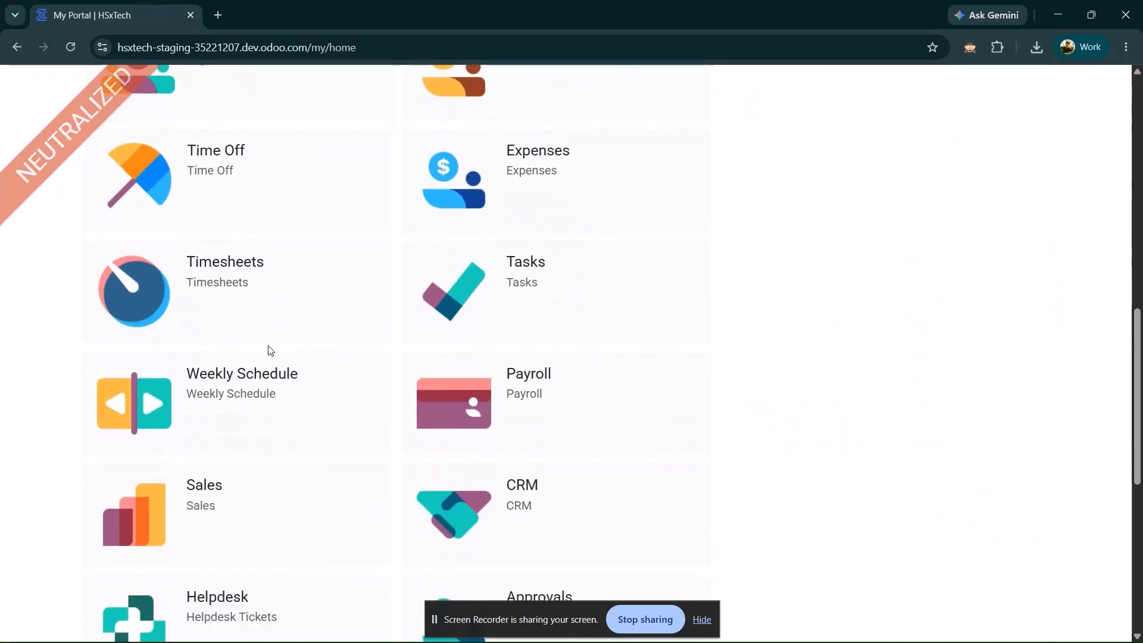
{"action": "left_click", "coordinate": [355, 263]}
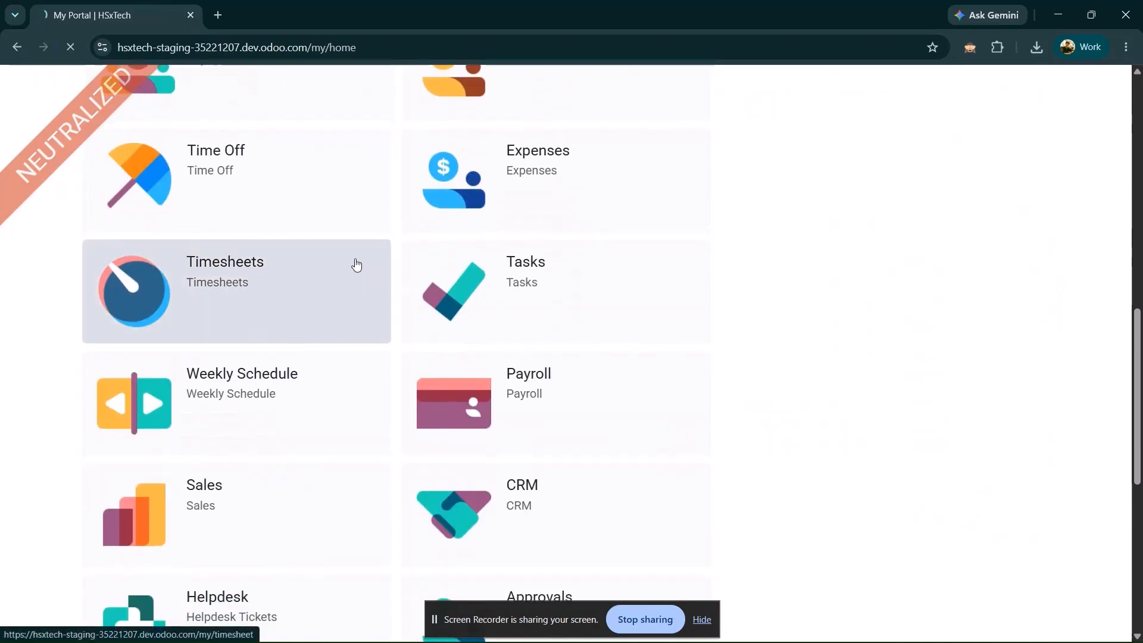
{"action": "scroll", "coordinate": [327, 396], "scroll_direction": "down", "scroll_amount": 4}
{"action": "scroll", "coordinate": [328, 396], "scroll_direction": "up", "scroll_amount": 4}
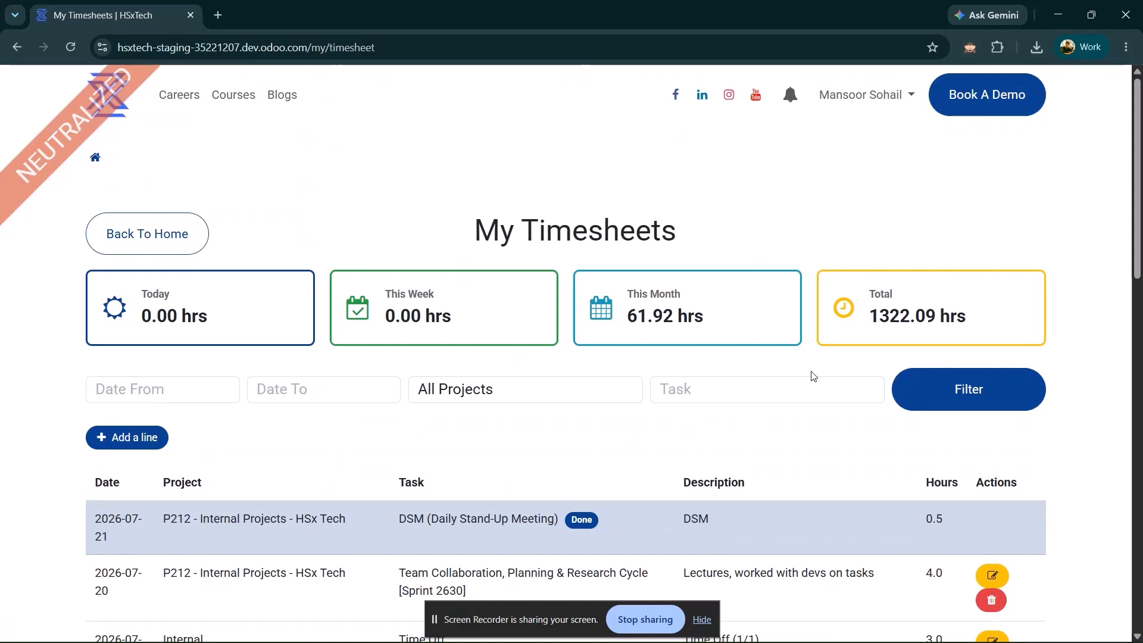
Draft a timesheet line with description 123 and 5 hours, and return to the portal home without logging it
{"action": "left_click", "coordinate": [141, 438]}
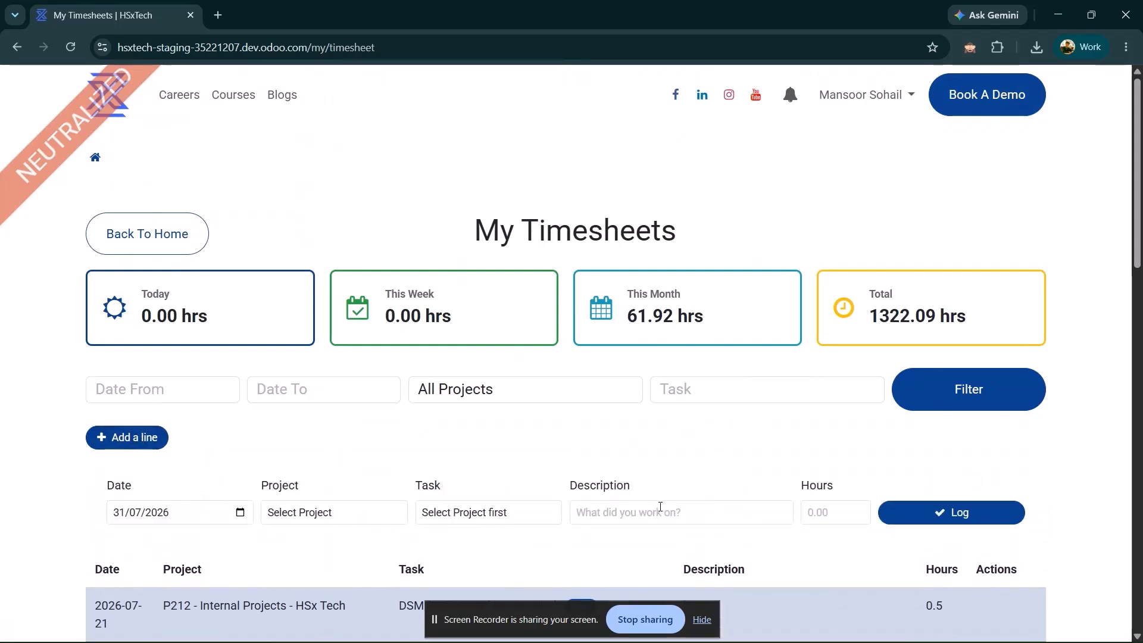
{"action": "left_click", "coordinate": [660, 506]}
{"action": "type", "text": "123"}
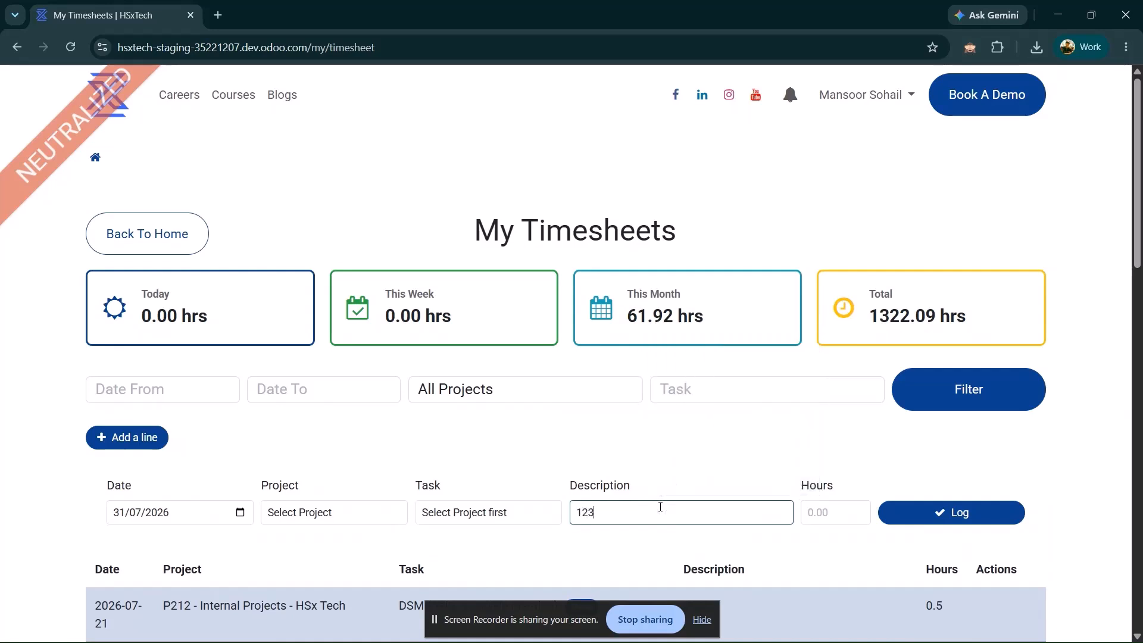
{"action": "left_click", "coordinate": [825, 519]}
{"action": "type", "text": "5"}
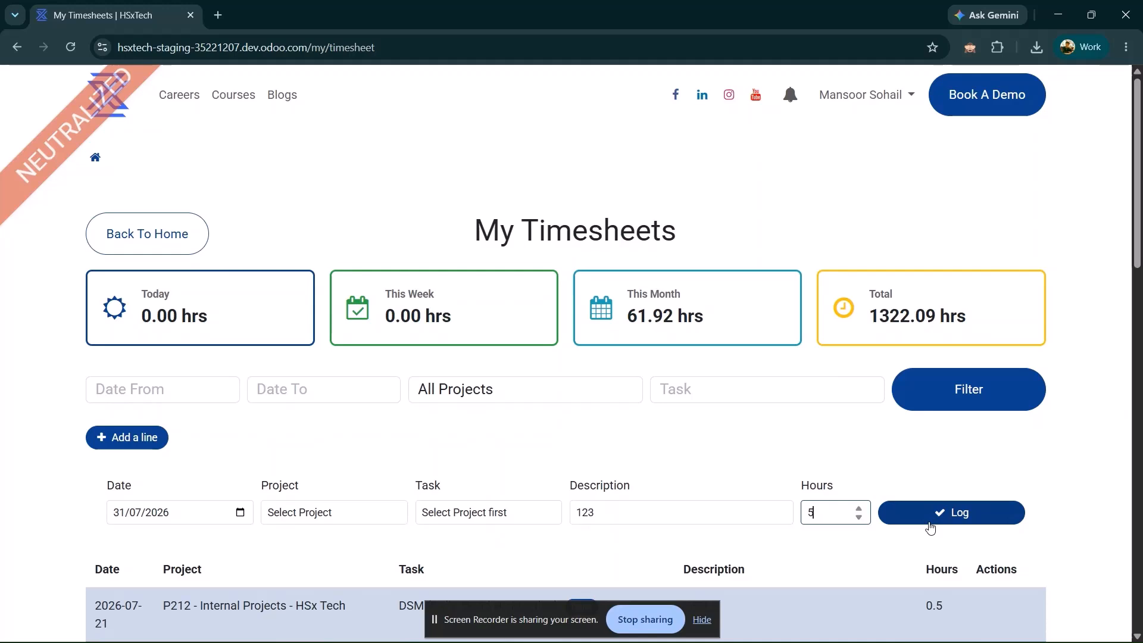
{"action": "left_click", "coordinate": [182, 236]}
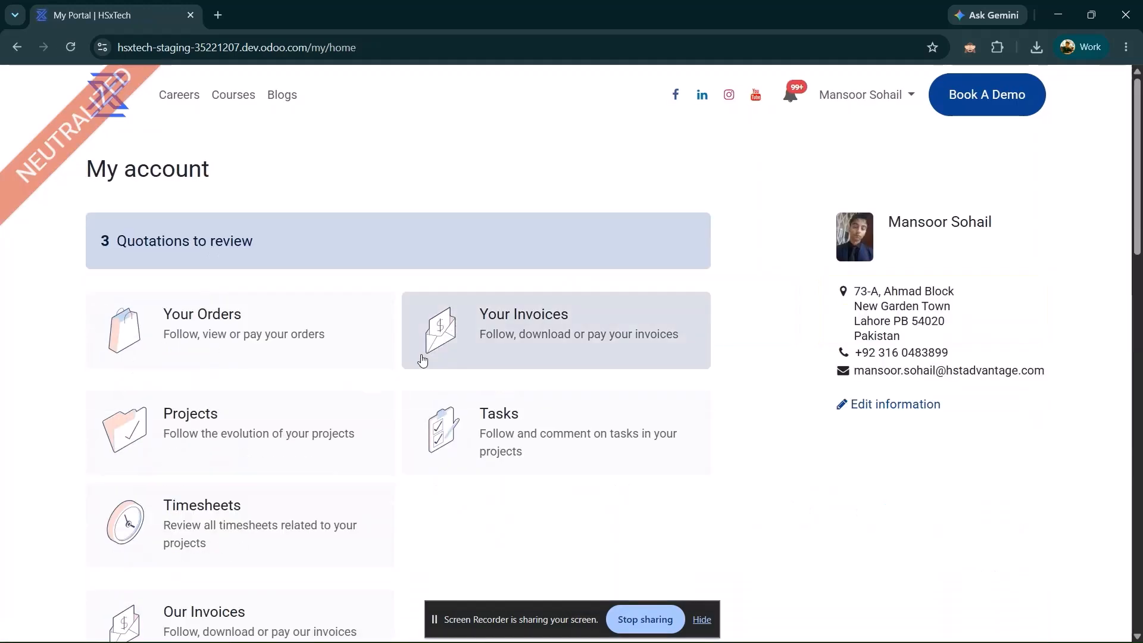
Open the My Expenses page from the portal home and start a new expense submission
{"action": "scroll", "coordinate": [421, 364], "scroll_direction": "down", "scroll_amount": 8}
{"action": "scroll", "coordinate": [422, 365], "scroll_direction": "down", "scroll_amount": 3}
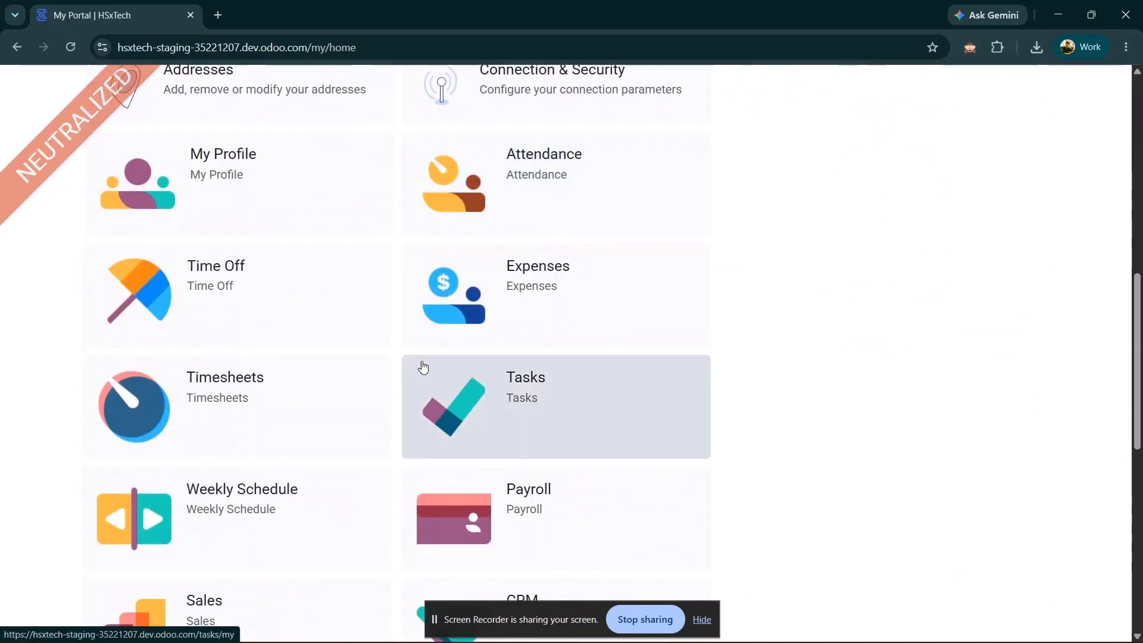
{"action": "scroll", "coordinate": [396, 375], "scroll_direction": "down", "scroll_amount": 1}
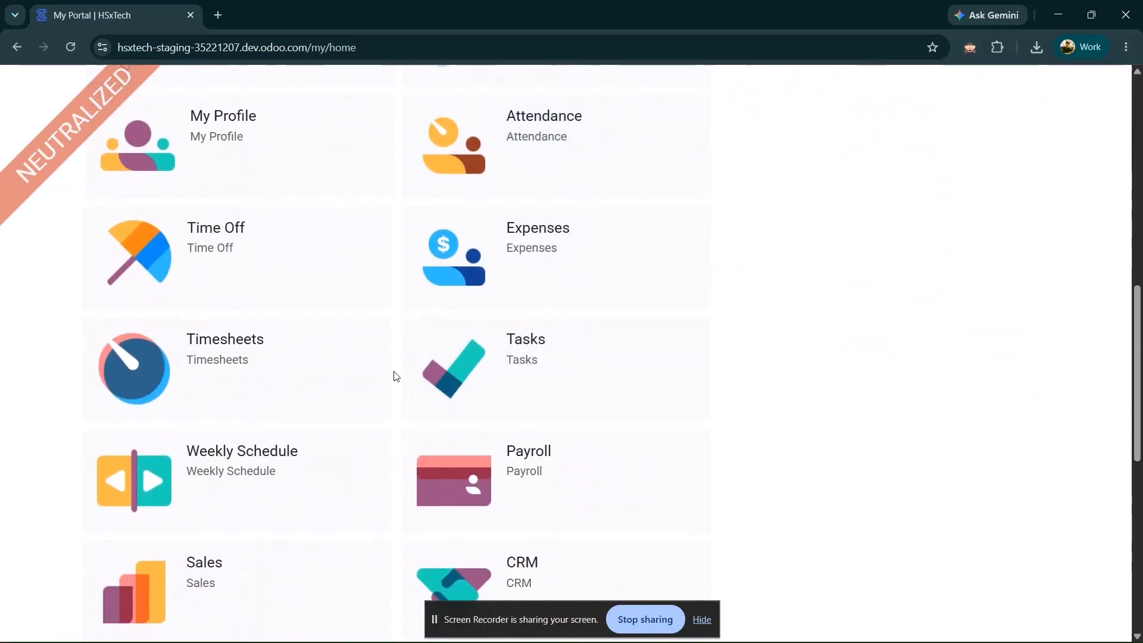
{"action": "scroll", "coordinate": [396, 374], "scroll_direction": "up", "scroll_amount": 1}
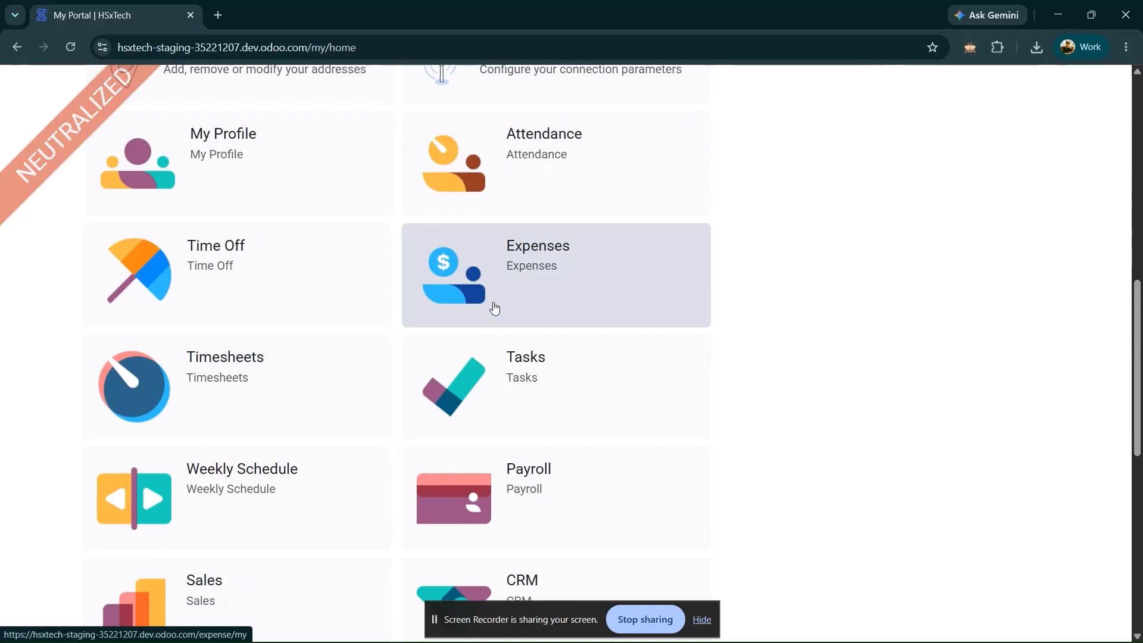
{"action": "left_click", "coordinate": [471, 325]}
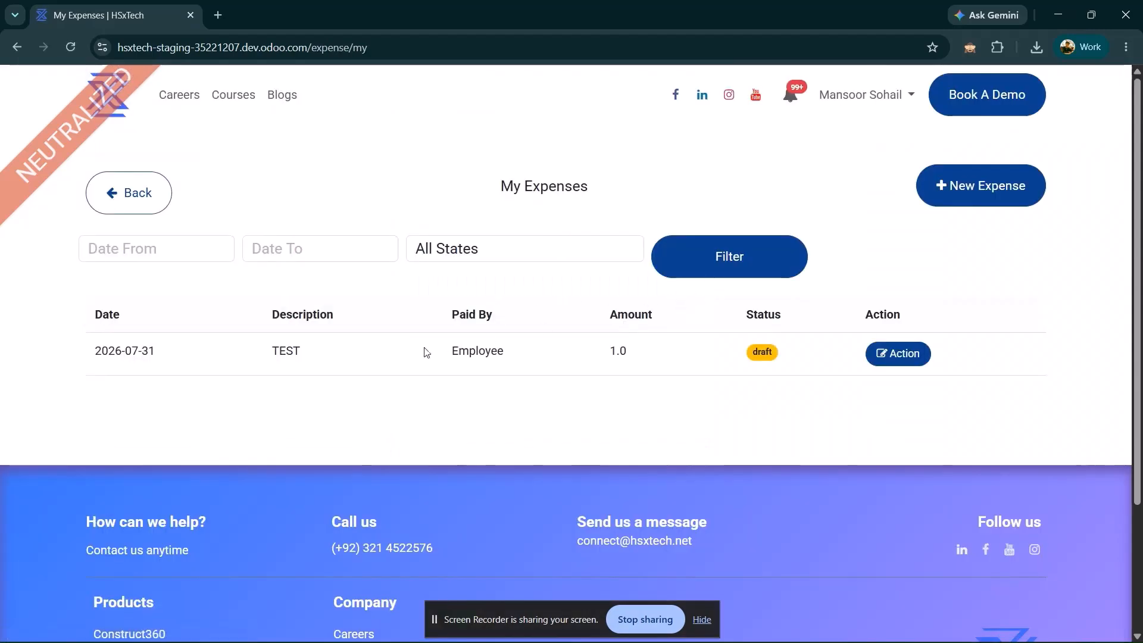
{"action": "right_click", "coordinate": [951, 186]}
{"action": "left_click", "coordinate": [951, 187]}
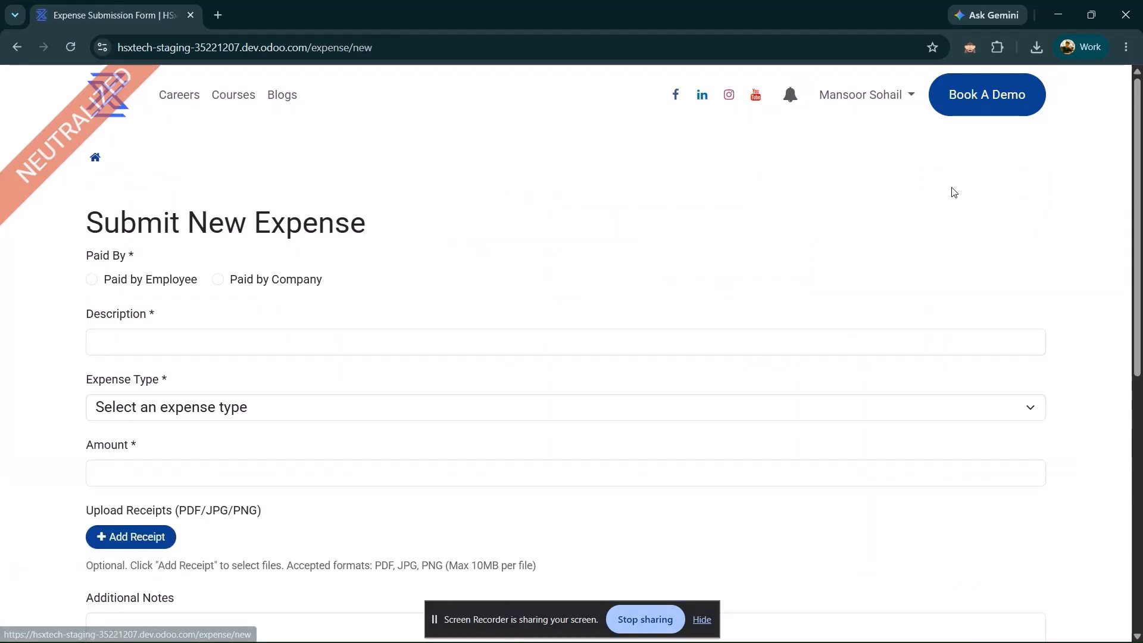
Fill in the expense as Paid by Company with description "travel expense", type Travel & Accommodation and amount 100
{"action": "left_click", "coordinate": [116, 284]}
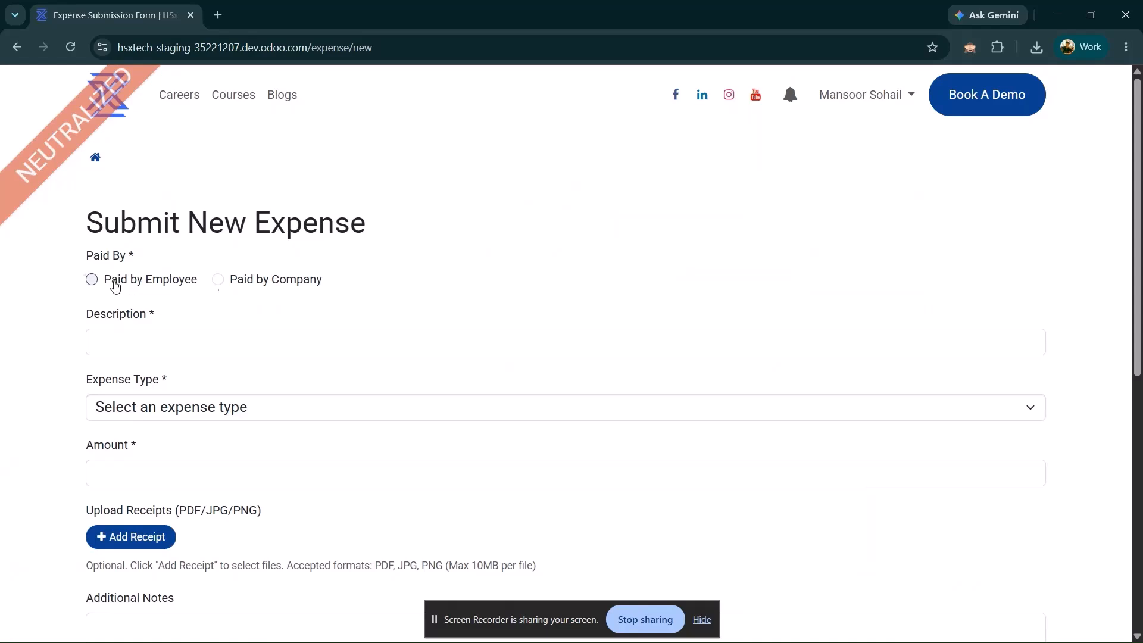
{"action": "left_click", "coordinate": [220, 284]}
{"action": "left_click", "coordinate": [101, 354]}
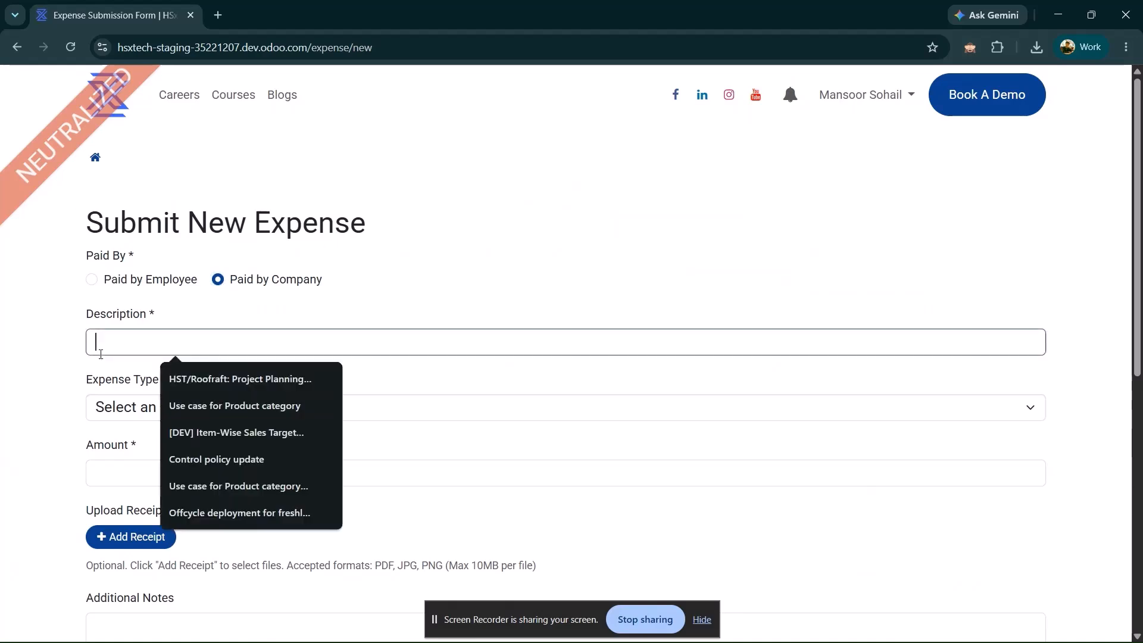
{"action": "type", "text": "travel expense"}
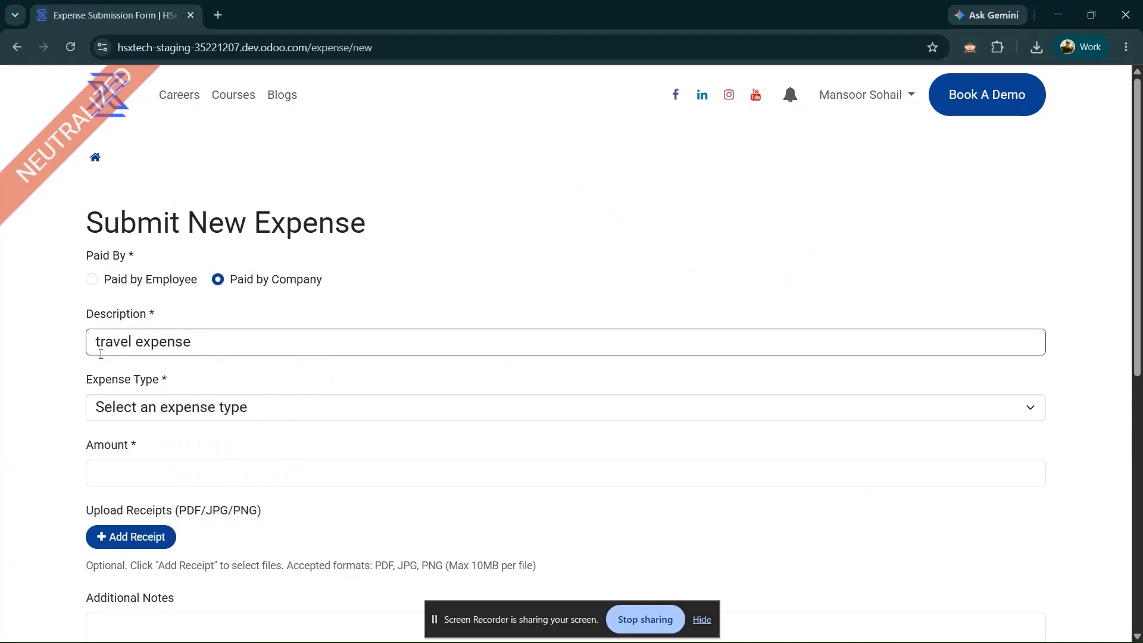
{"action": "left_click", "coordinate": [124, 415]}
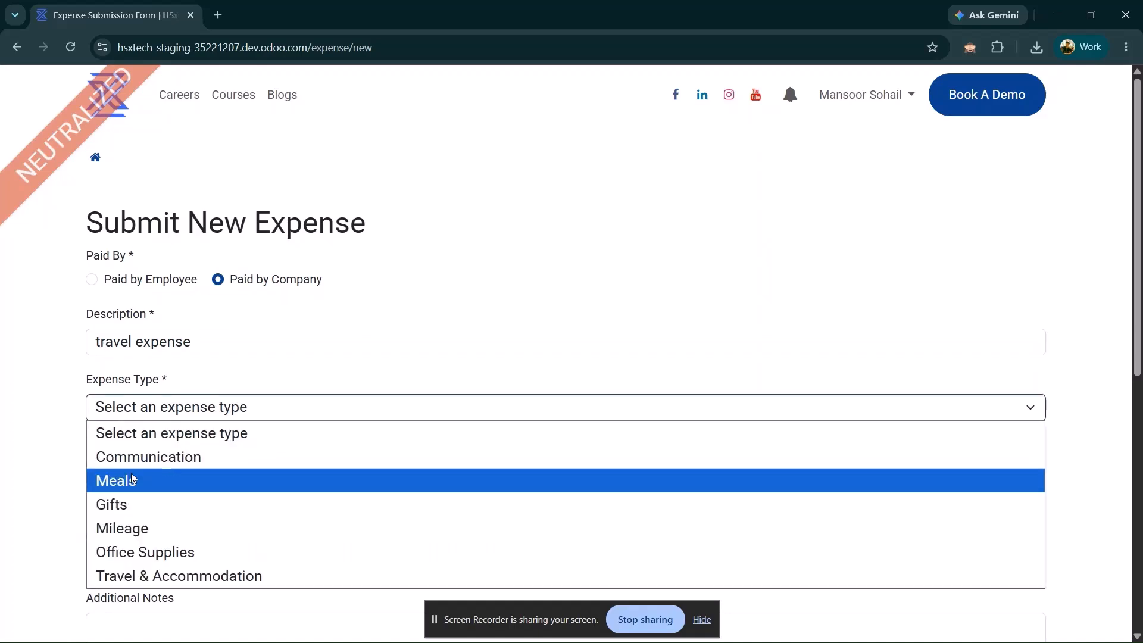
{"action": "left_click", "coordinate": [134, 572]}
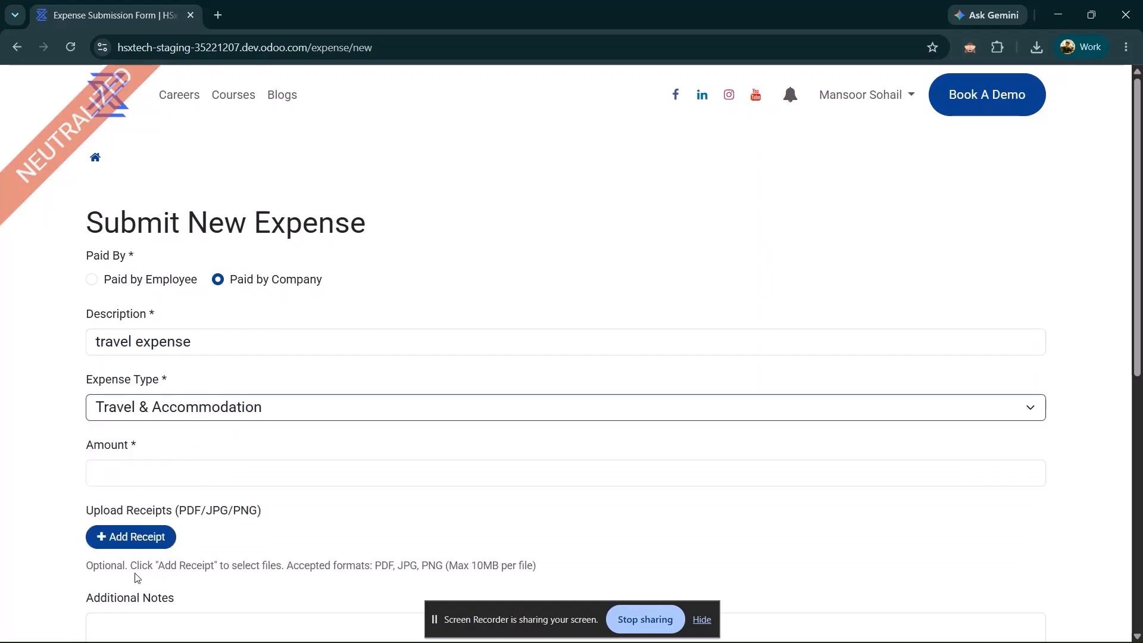
{"action": "left_click", "coordinate": [197, 477]}
{"action": "type", "text": "100"}
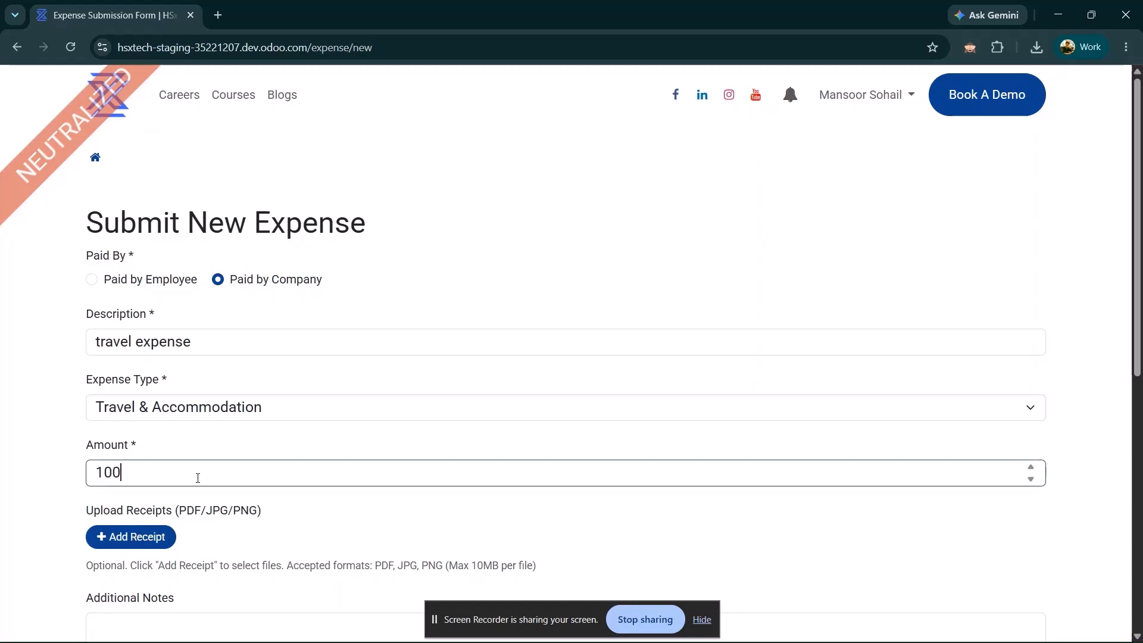
Attach Commission Comparison Report (1).pdf as the receipt, enter "noted" as the additional notes and submit the expense
{"action": "scroll", "coordinate": [198, 477], "scroll_direction": "down", "scroll_amount": 7}
{"action": "scroll", "coordinate": [158, 296], "scroll_direction": "up", "scroll_amount": 2}
{"action": "left_click", "coordinate": [124, 238]}
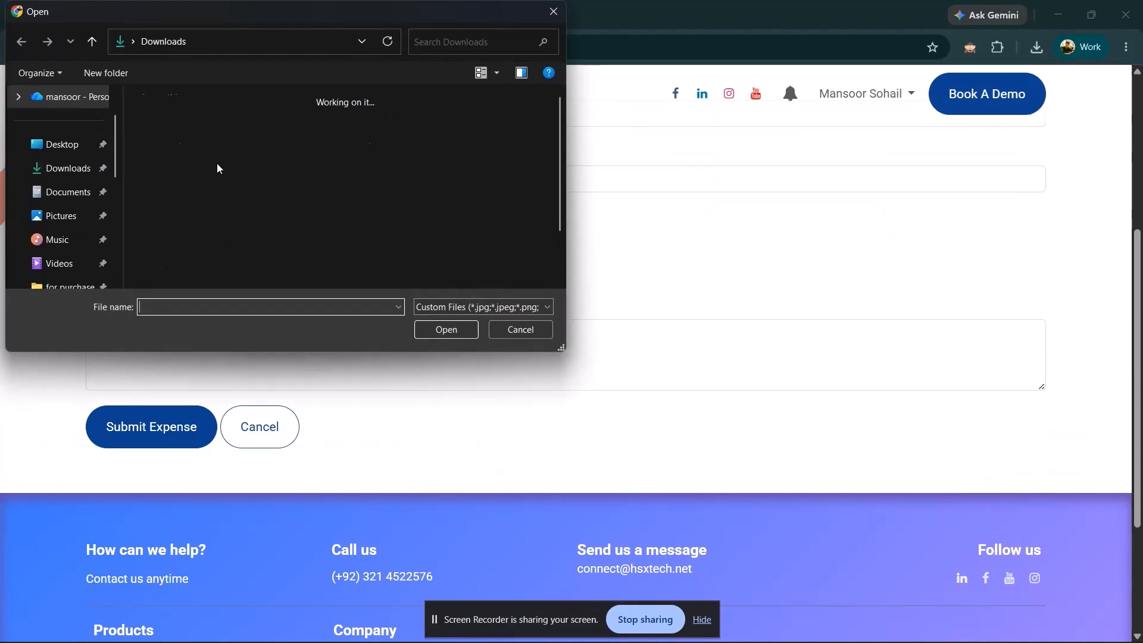
{"action": "double_click", "coordinate": [223, 140]}
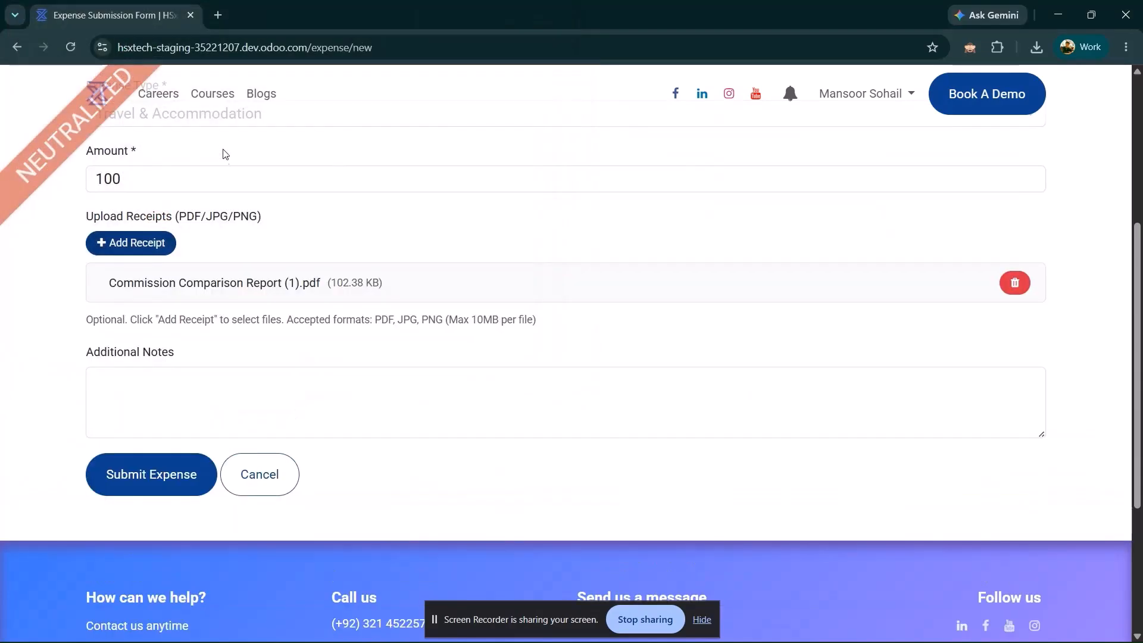
{"action": "left_click", "coordinate": [186, 355]}
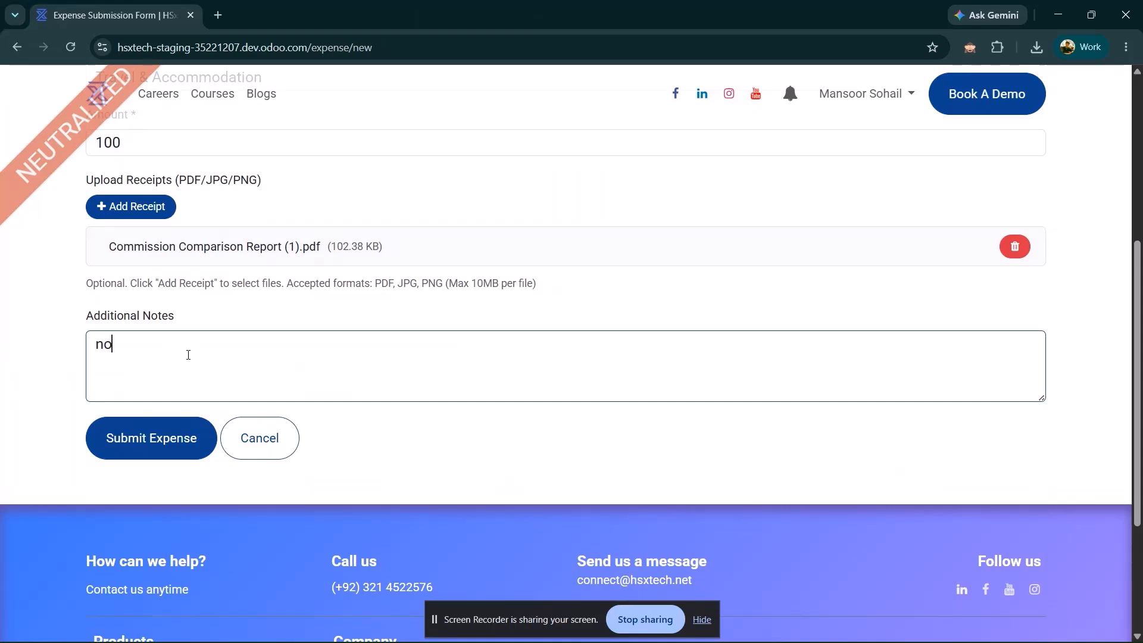
{"action": "type", "text": "noted"}
{"action": "left_click", "coordinate": [152, 448]}
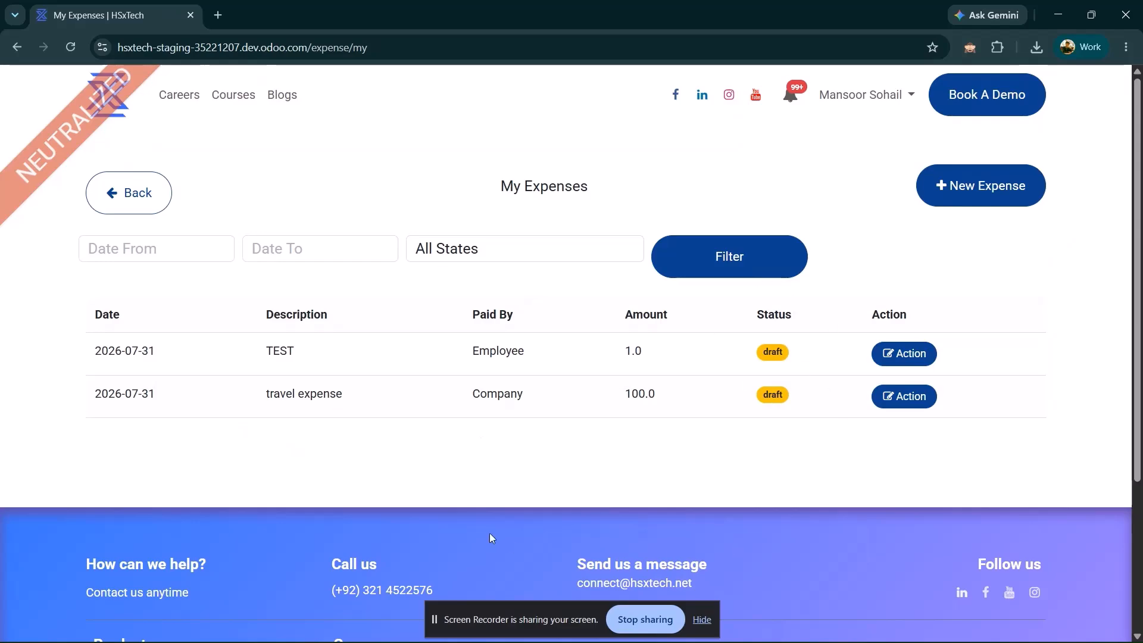
Open the Time Off page from the portal home and review the remaining leave balances and leave history
{"action": "left_click", "coordinate": [122, 194]}
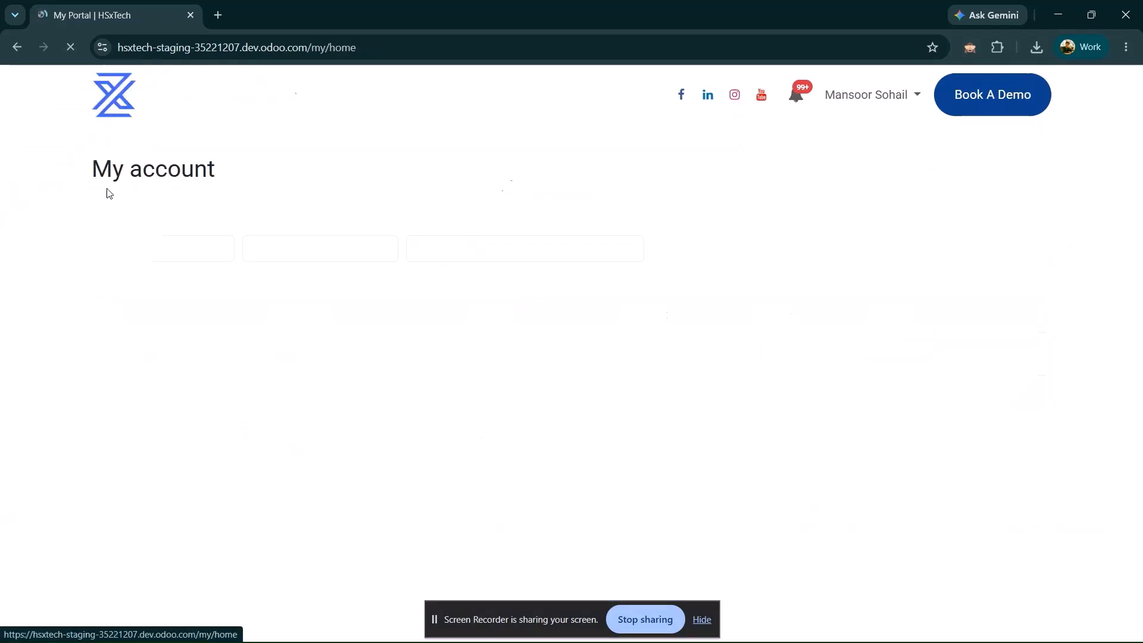
{"action": "scroll", "coordinate": [387, 374], "scroll_direction": "down", "scroll_amount": 10}
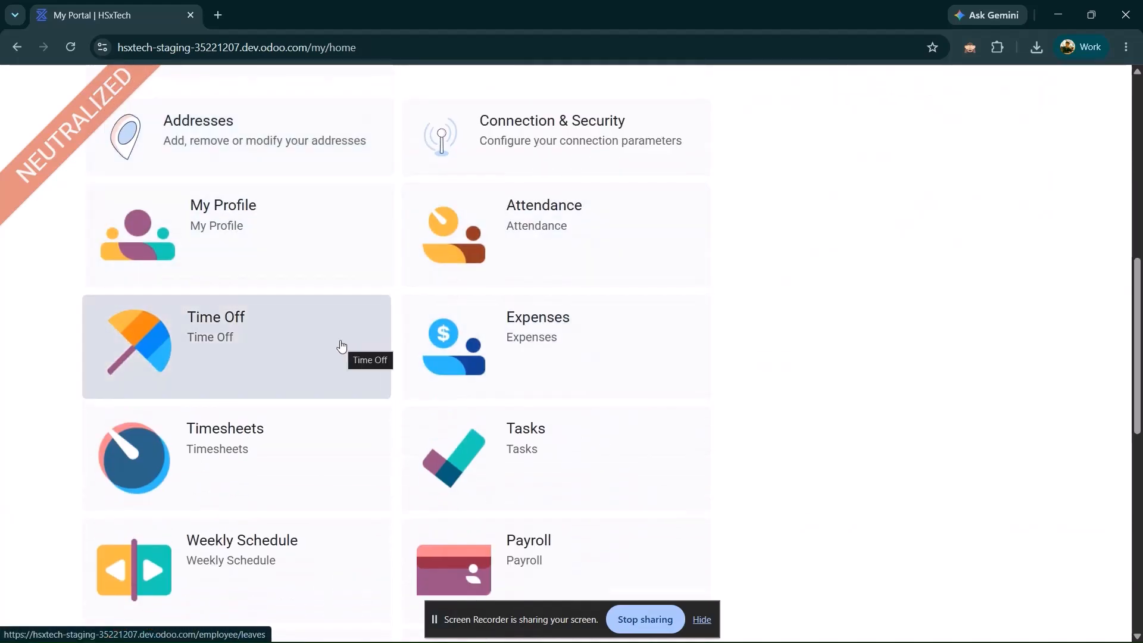
{"action": "left_click", "coordinate": [341, 346]}
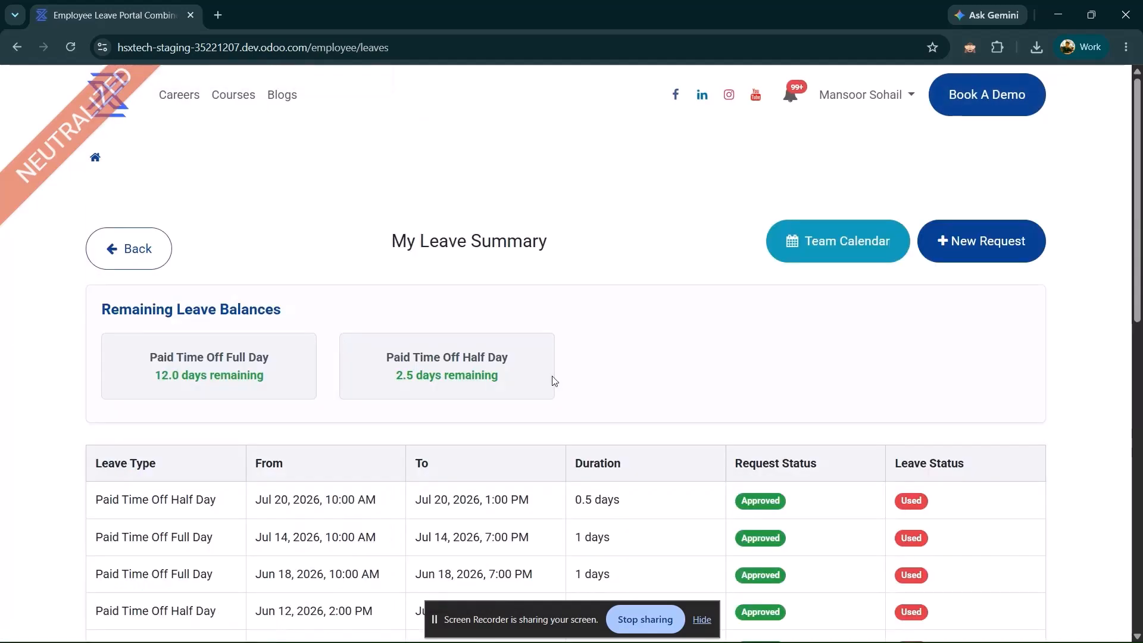
{"action": "scroll", "coordinate": [553, 381], "scroll_direction": "down", "scroll_amount": 3}
{"action": "scroll", "coordinate": [498, 482], "scroll_direction": "down", "scroll_amount": 5}
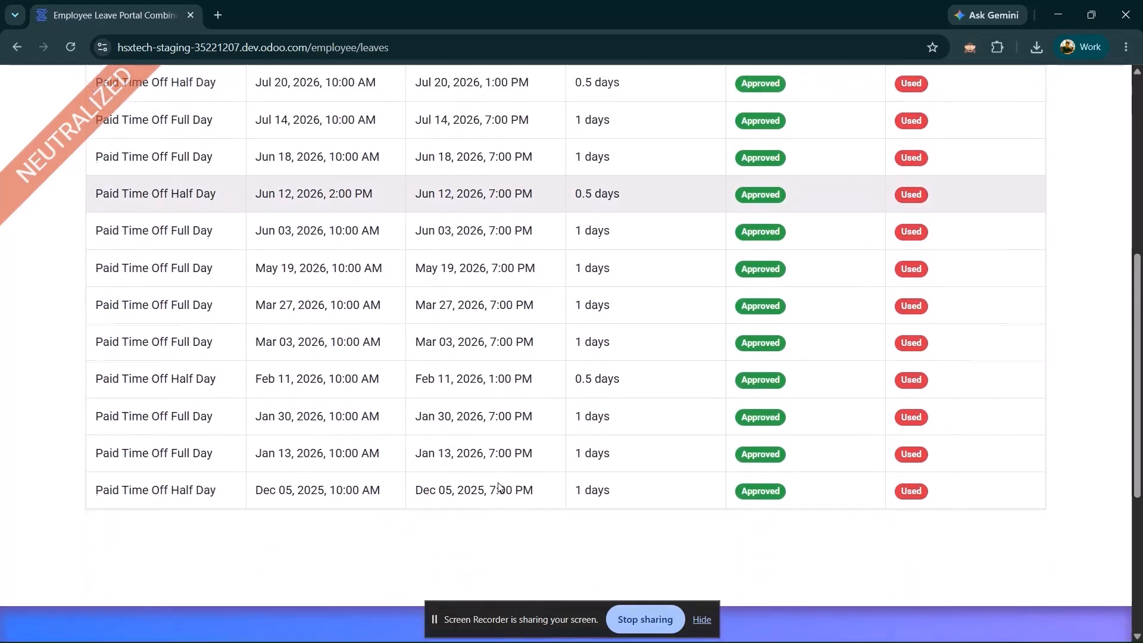
{"action": "scroll", "coordinate": [499, 487], "scroll_direction": "up", "scroll_amount": 7}
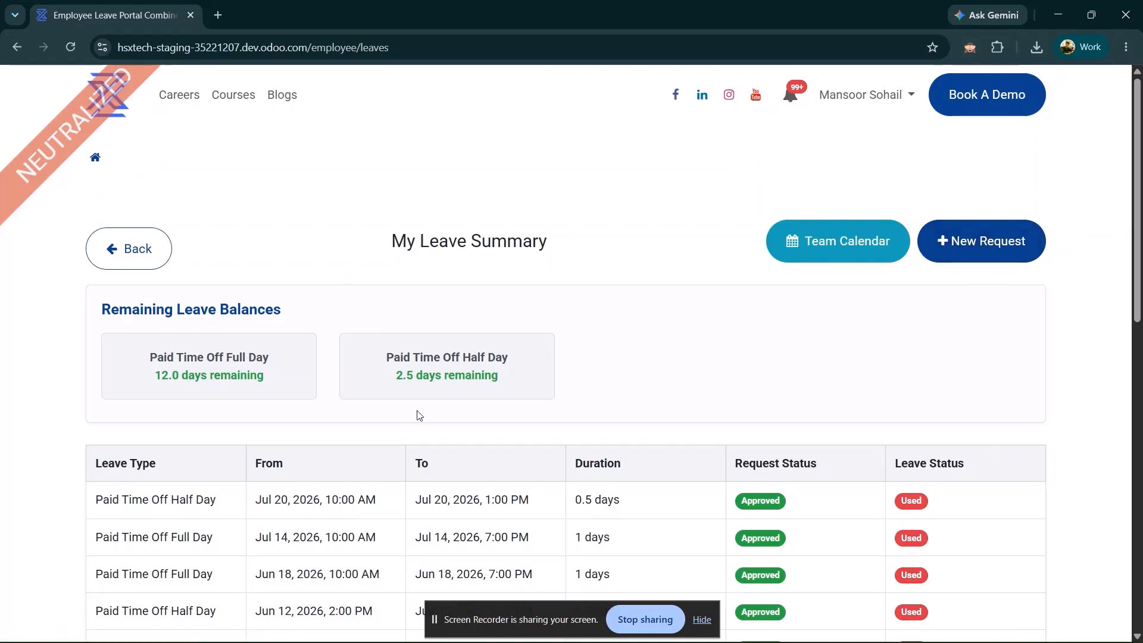
Start a new leave request, examine its leave types and form fields, and return to the portal home without submitting
{"action": "left_click", "coordinate": [963, 257]}
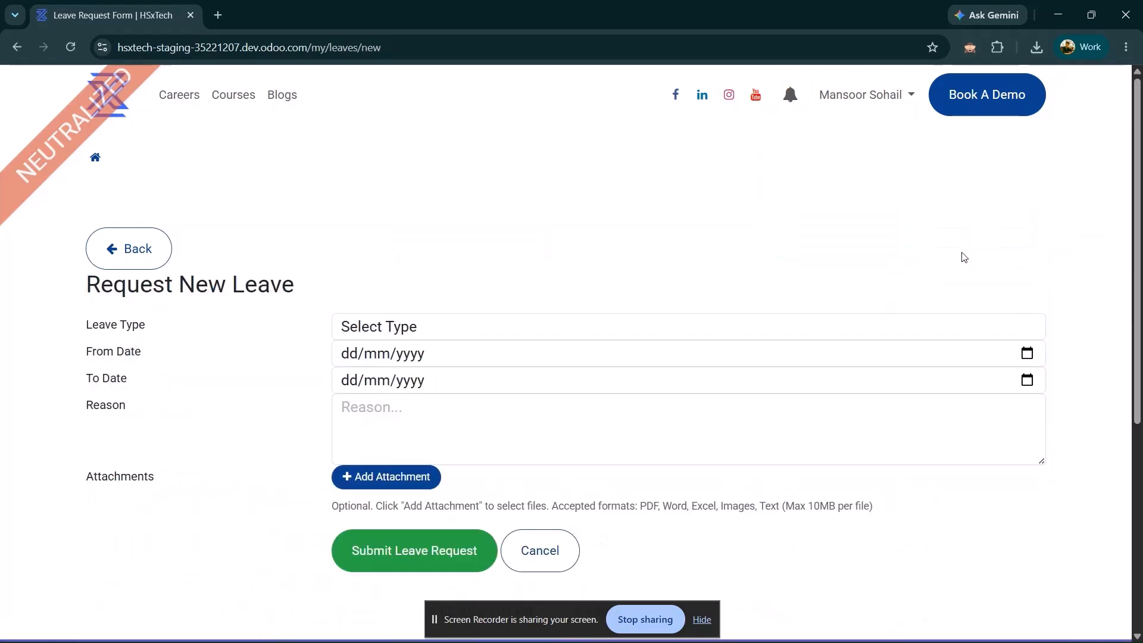
{"action": "left_click", "coordinate": [614, 334]}
{"action": "scroll", "coordinate": [554, 133], "scroll_direction": "down", "scroll_amount": 1}
{"action": "scroll", "coordinate": [552, 171], "scroll_direction": "up", "scroll_amount": 1}
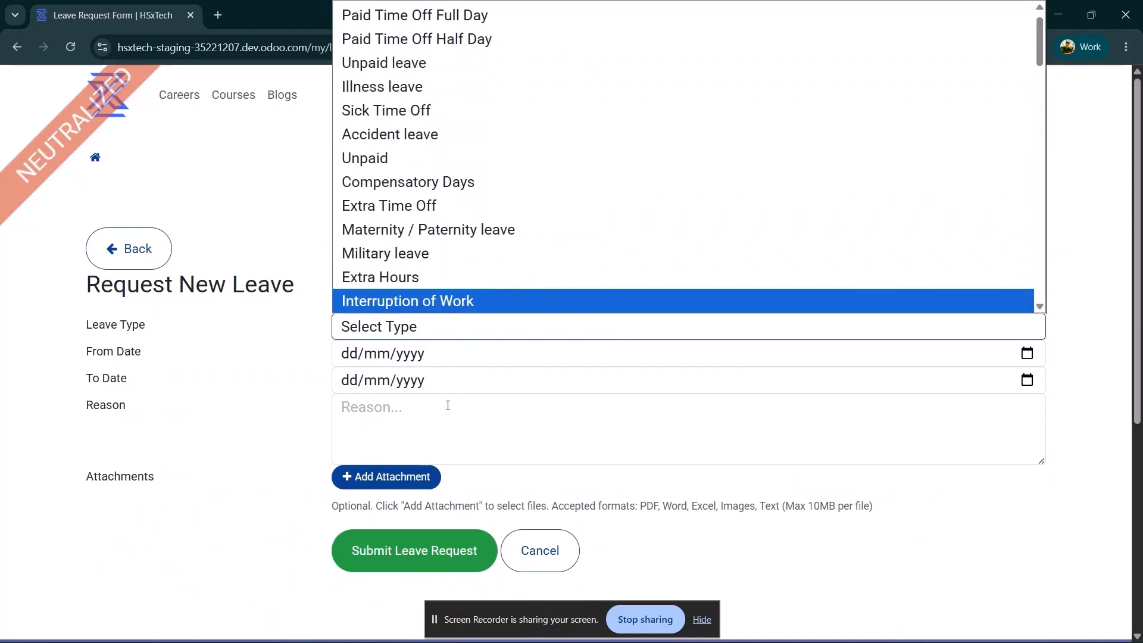
{"action": "left_click", "coordinate": [381, 354]}
{"action": "left_click", "coordinate": [377, 421]}
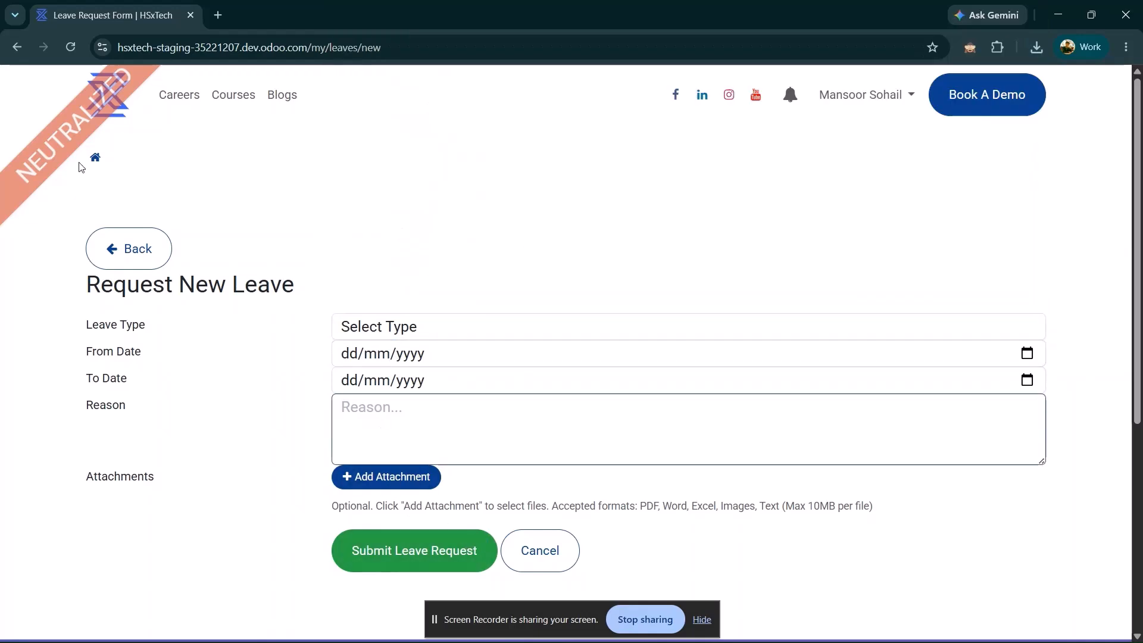
{"action": "left_click", "coordinate": [130, 260]}
{"action": "left_click", "coordinate": [129, 260]}
Open the Attendance page from the portal home and review the check-in and check-out records
{"action": "scroll", "coordinate": [499, 357], "scroll_direction": "down", "scroll_amount": 5}
{"action": "scroll", "coordinate": [499, 357], "scroll_direction": "down", "scroll_amount": 1}
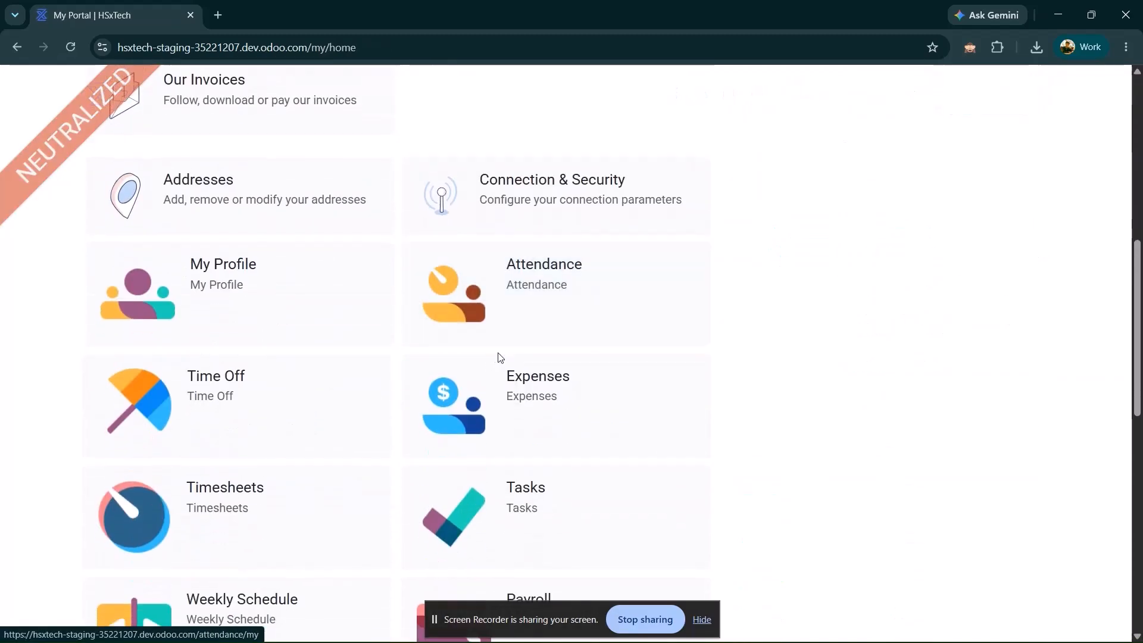
{"action": "left_click", "coordinate": [503, 285]}
{"action": "scroll", "coordinate": [473, 405], "scroll_direction": "down", "scroll_amount": 6}
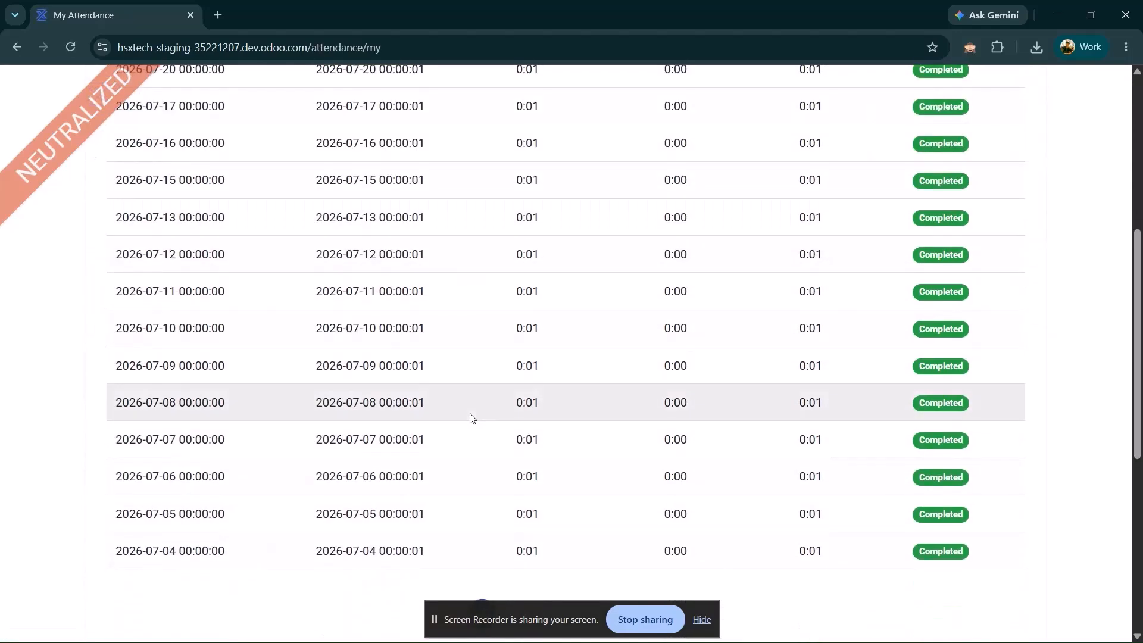
{"action": "scroll", "coordinate": [472, 417], "scroll_direction": "up", "scroll_amount": 4}
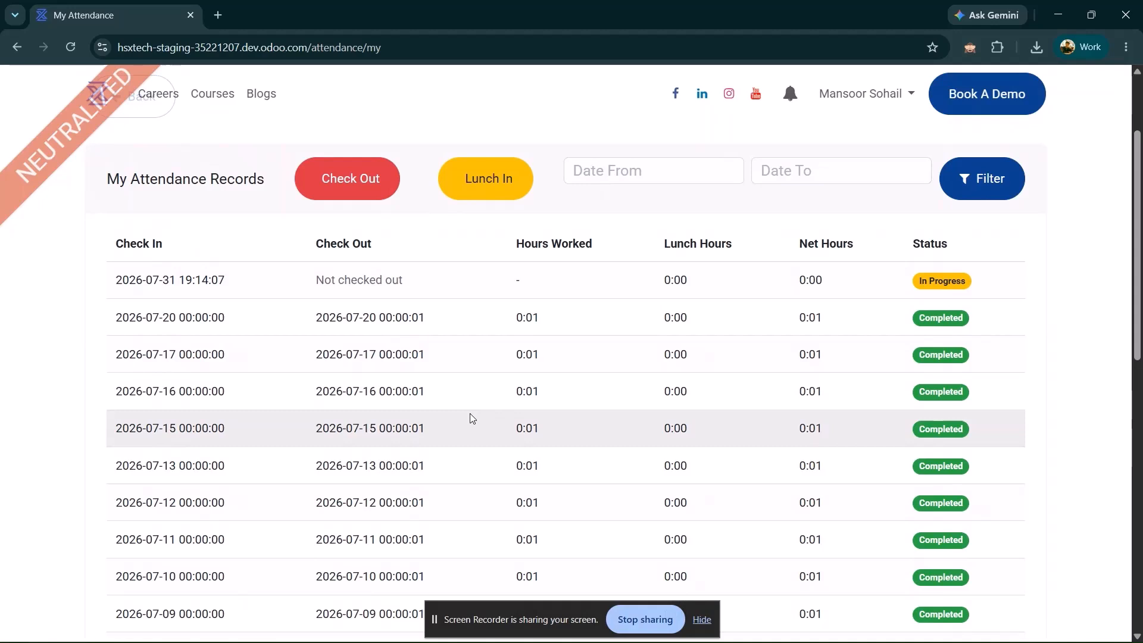
{"action": "scroll", "coordinate": [470, 413], "scroll_direction": "up", "scroll_amount": 2}
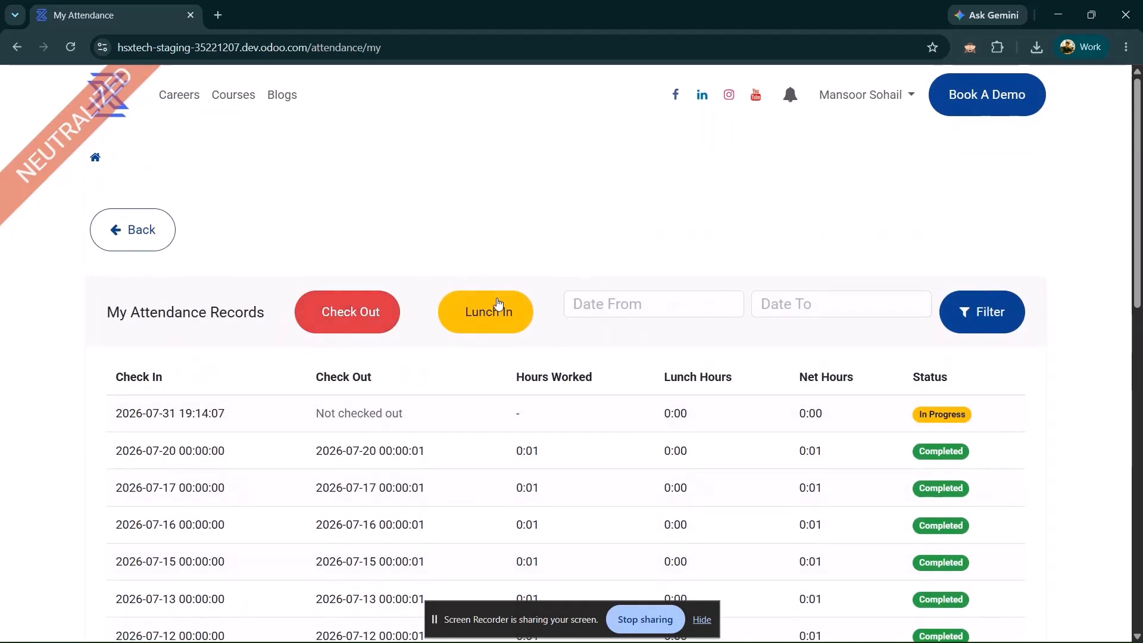
Look through the attendance records again, apply the filter with blank dates, and return to the portal home
{"action": "scroll", "coordinate": [500, 304], "scroll_direction": "down", "scroll_amount": 3}
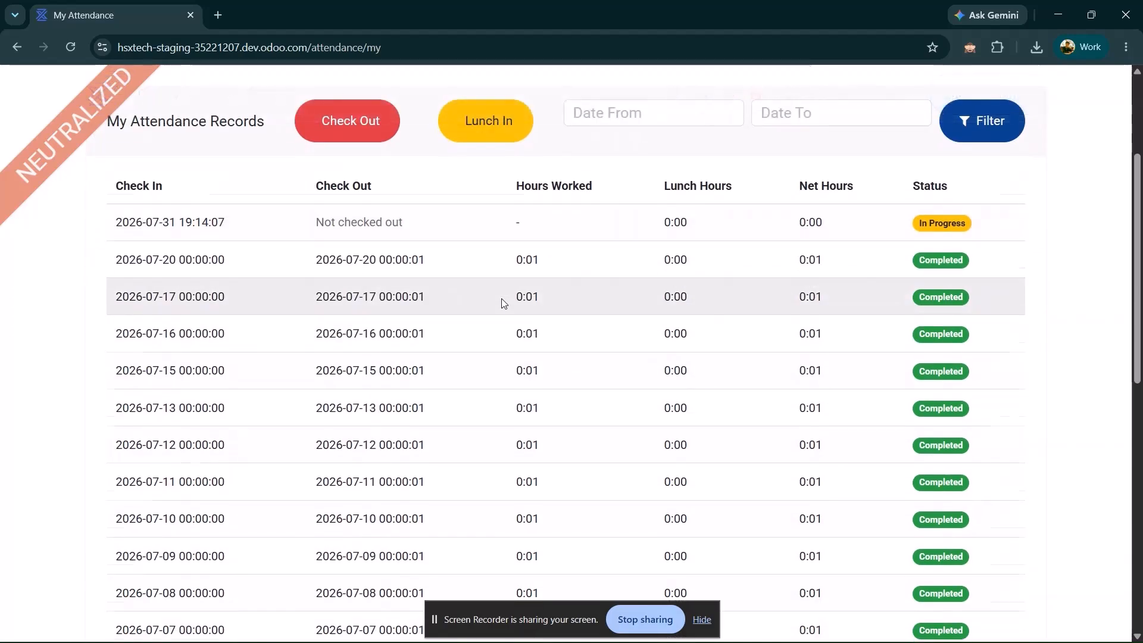
{"action": "scroll", "coordinate": [501, 302], "scroll_direction": "down", "scroll_amount": 4}
{"action": "scroll", "coordinate": [500, 301], "scroll_direction": "up", "scroll_amount": 7}
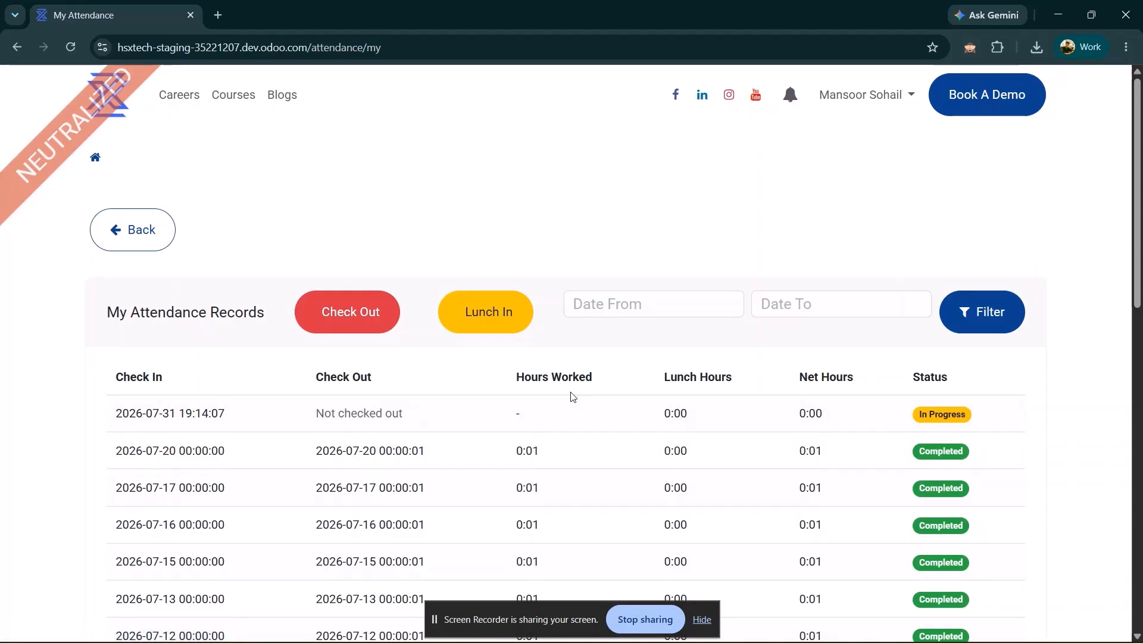
{"action": "left_click", "coordinate": [960, 297]}
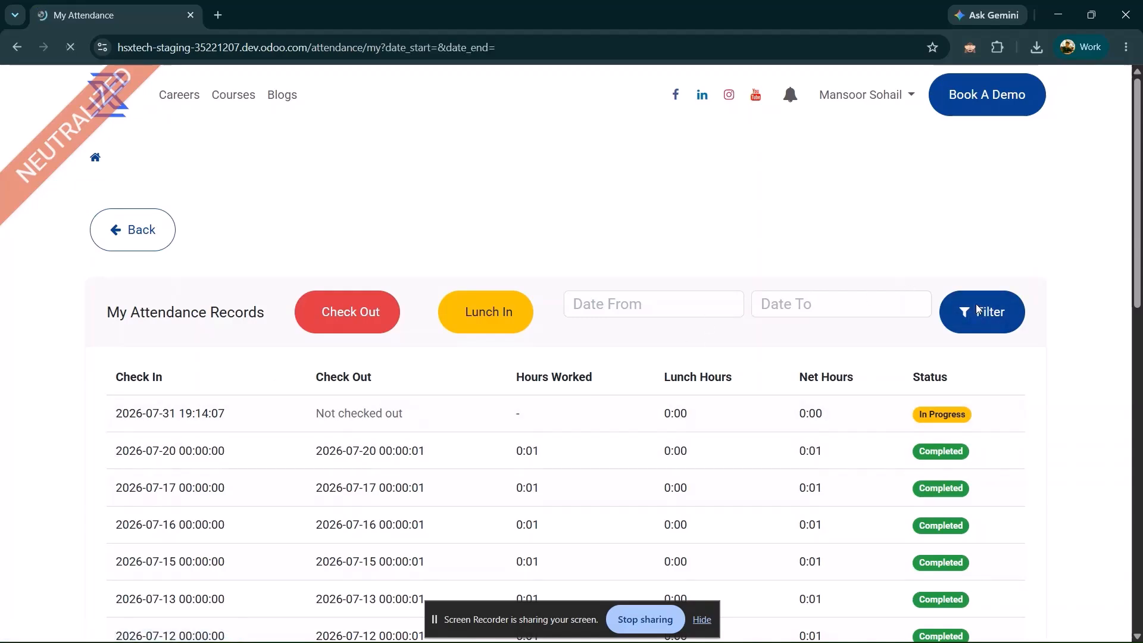
{"action": "left_click", "coordinate": [159, 250]}
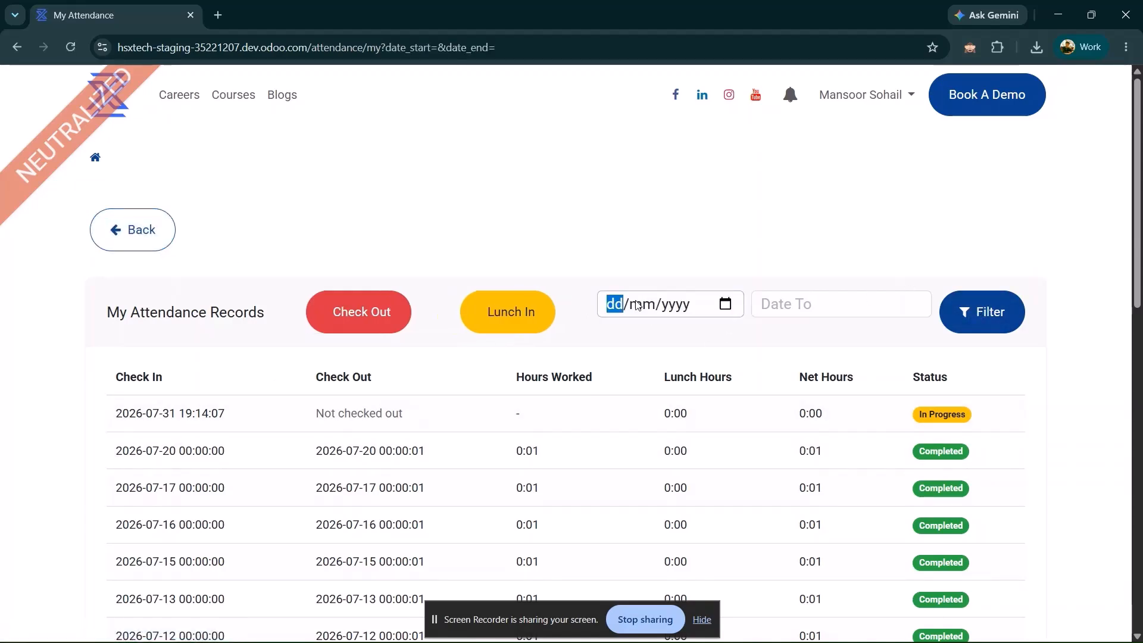
Open the Addresses page from the portal home
{"action": "scroll", "coordinate": [485, 382], "scroll_direction": "down", "scroll_amount": 6}
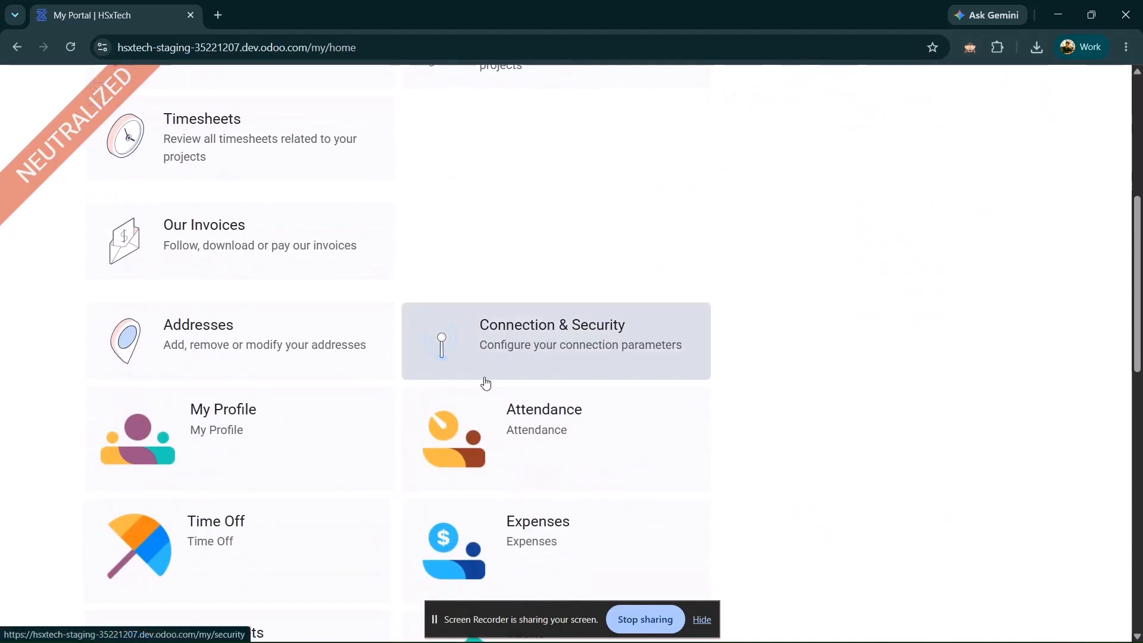
{"action": "left_click", "coordinate": [283, 336]}
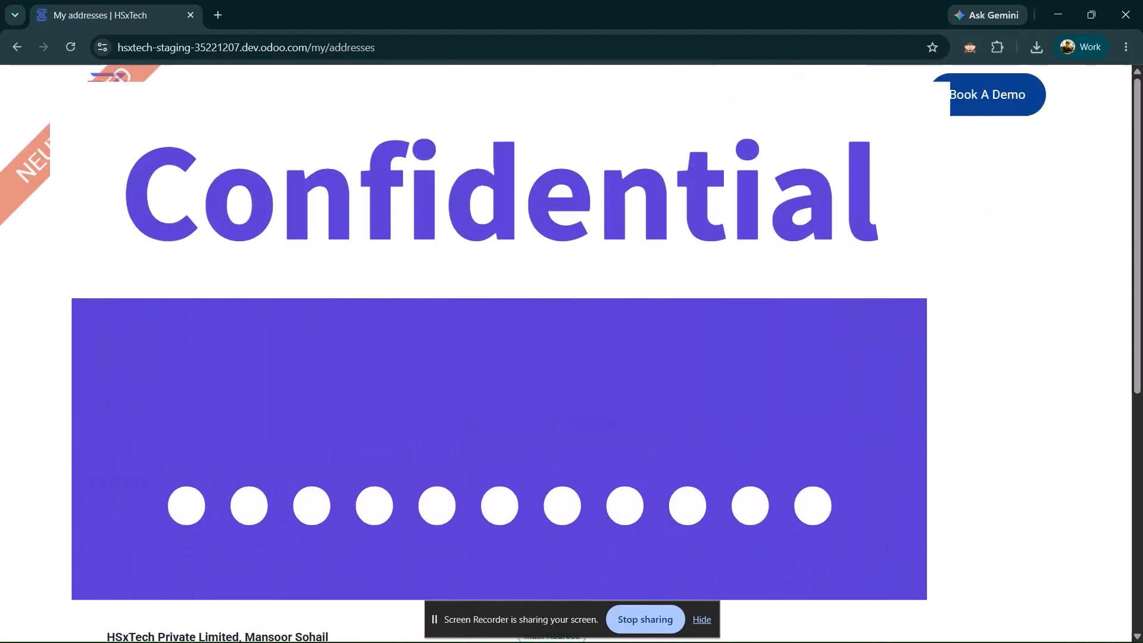